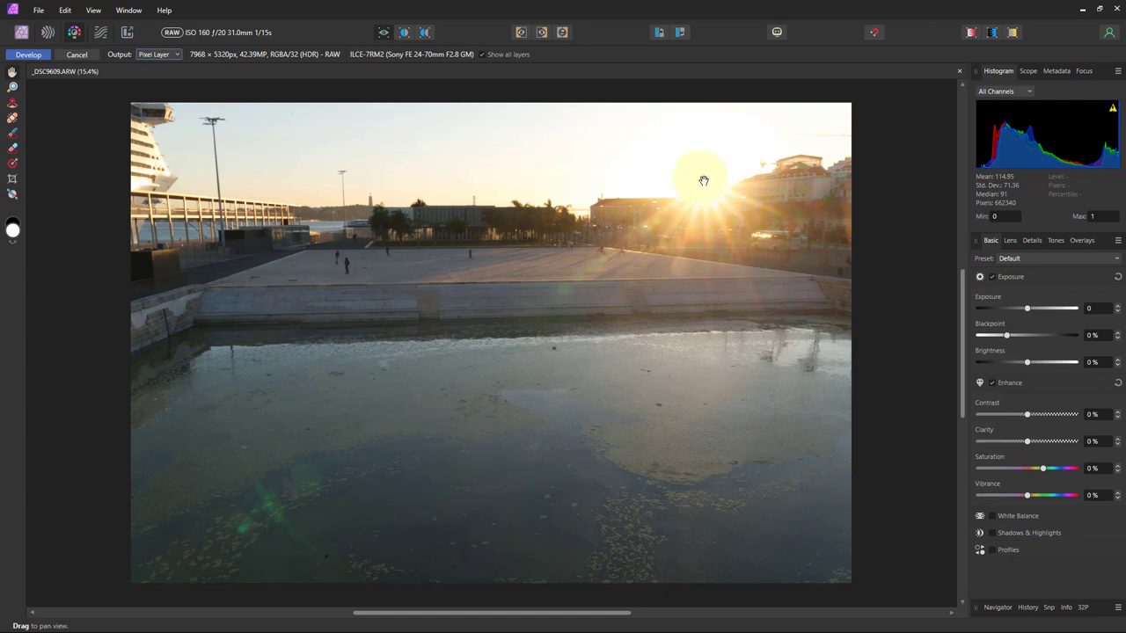
Step: Try lowering the photo's exposure to about -1.85, and reset it to its default
mouse_move(1112, 159)
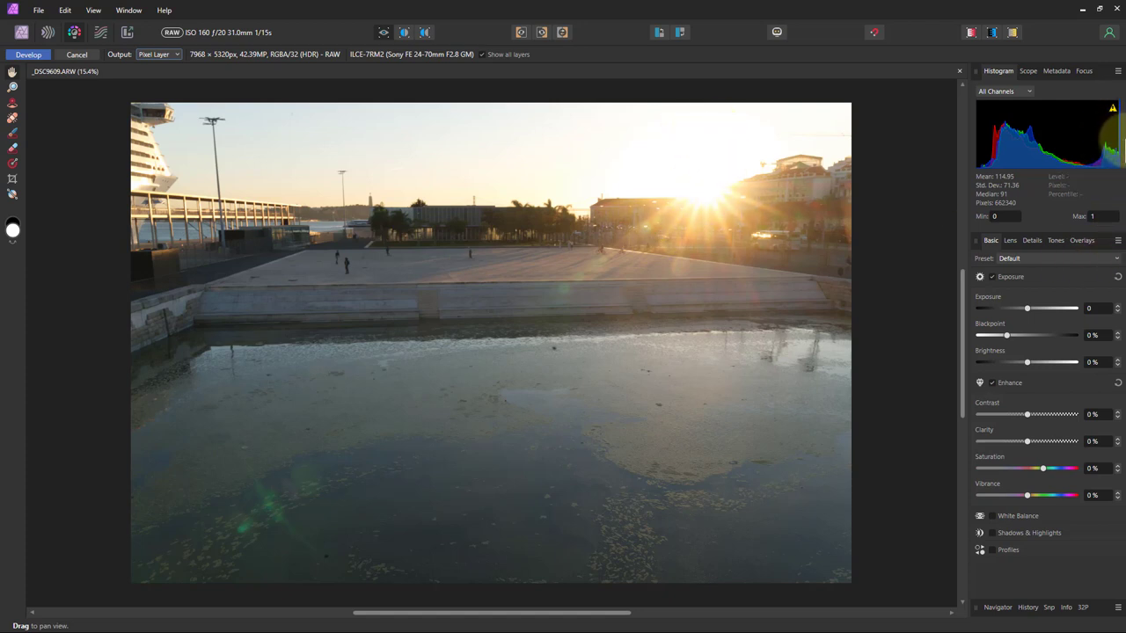
drag(1025, 313, 1010, 311)
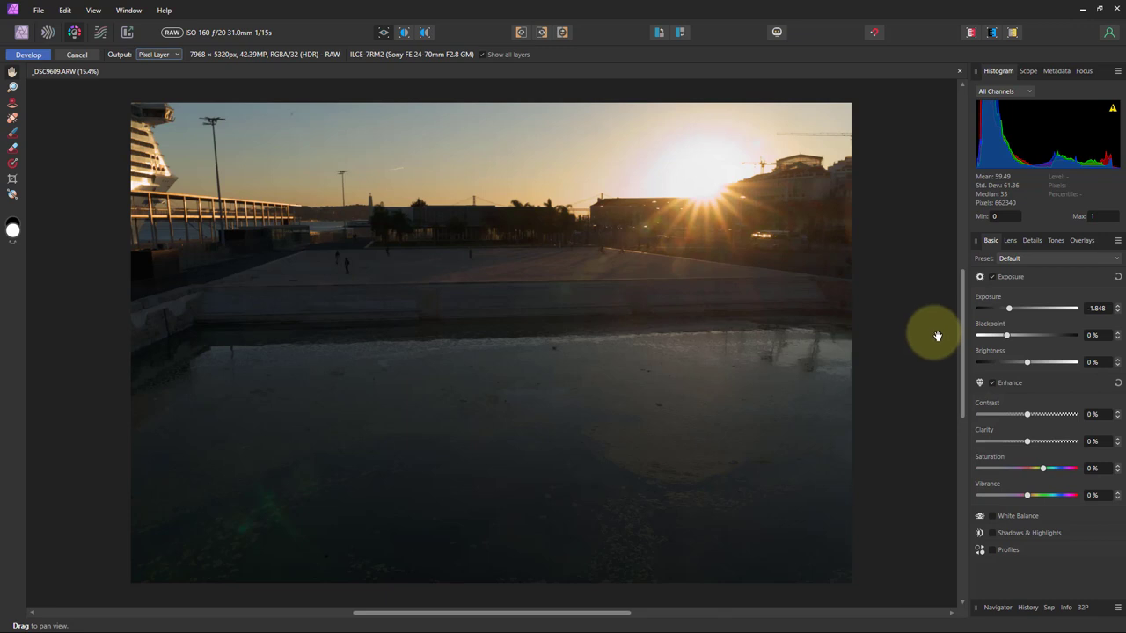
double_click(1009, 311)
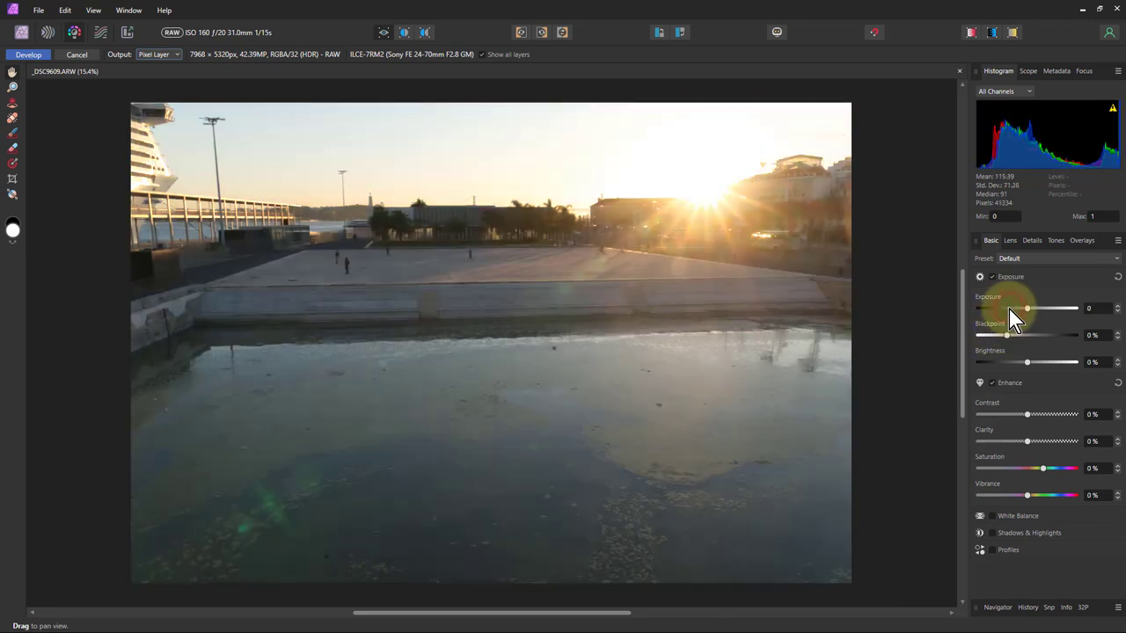
Step: Enable the Shadows & Highlights adjustment and reduce Highlights to -96% to recover the bright sky
click(994, 537)
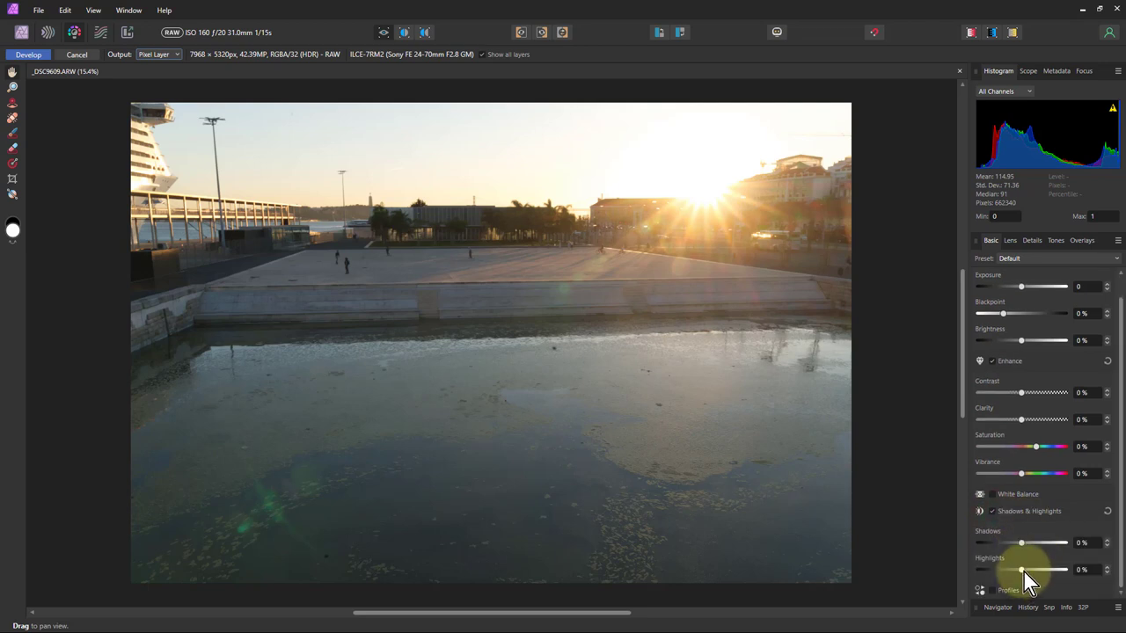
drag(1024, 574, 981, 569)
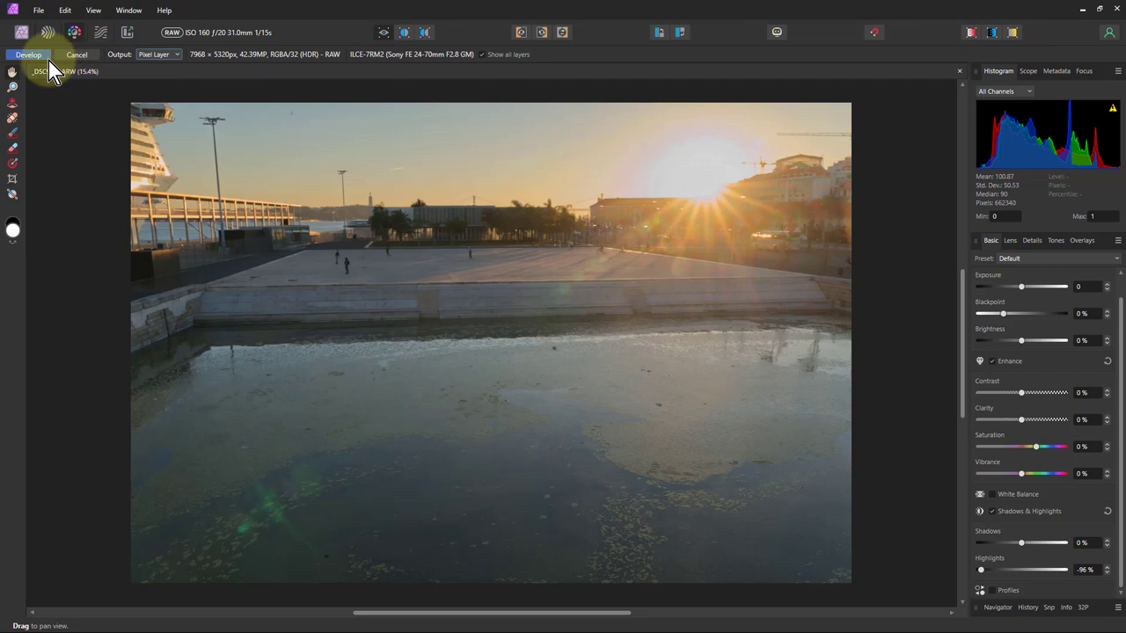
Step: Set the output to RAW Layer (Linked) and develop the photo
click(149, 55)
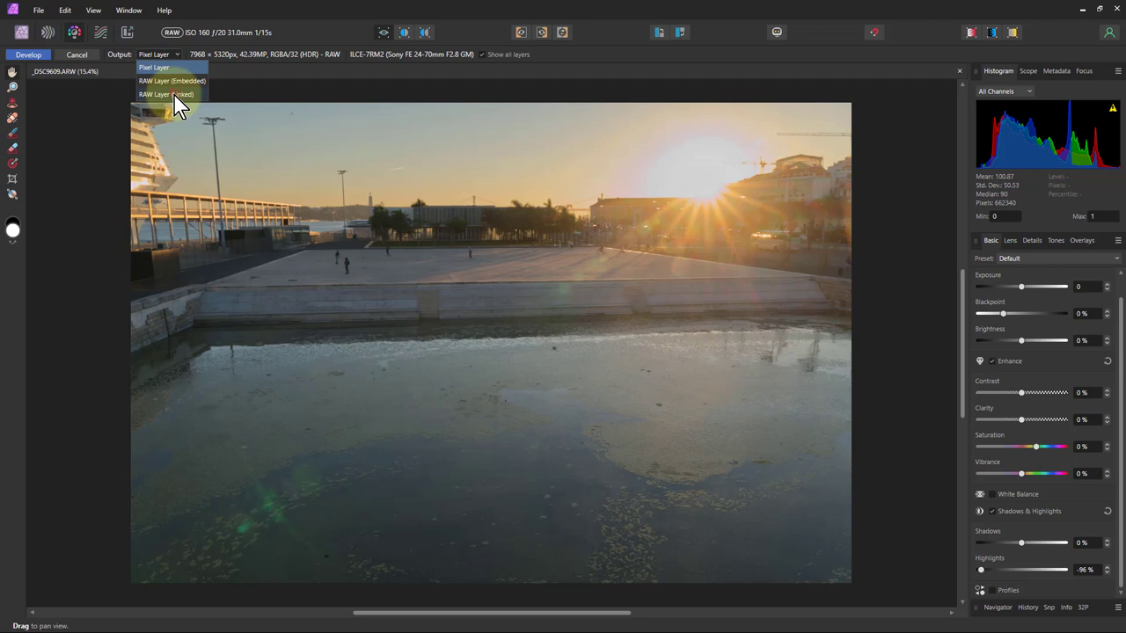
click(174, 95)
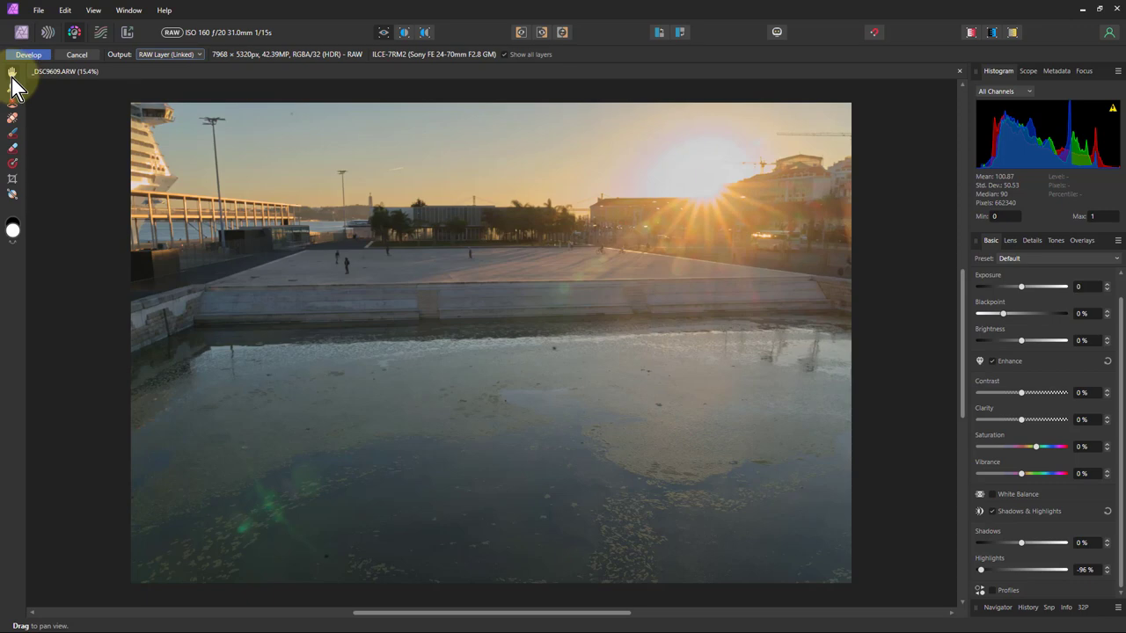
click(28, 55)
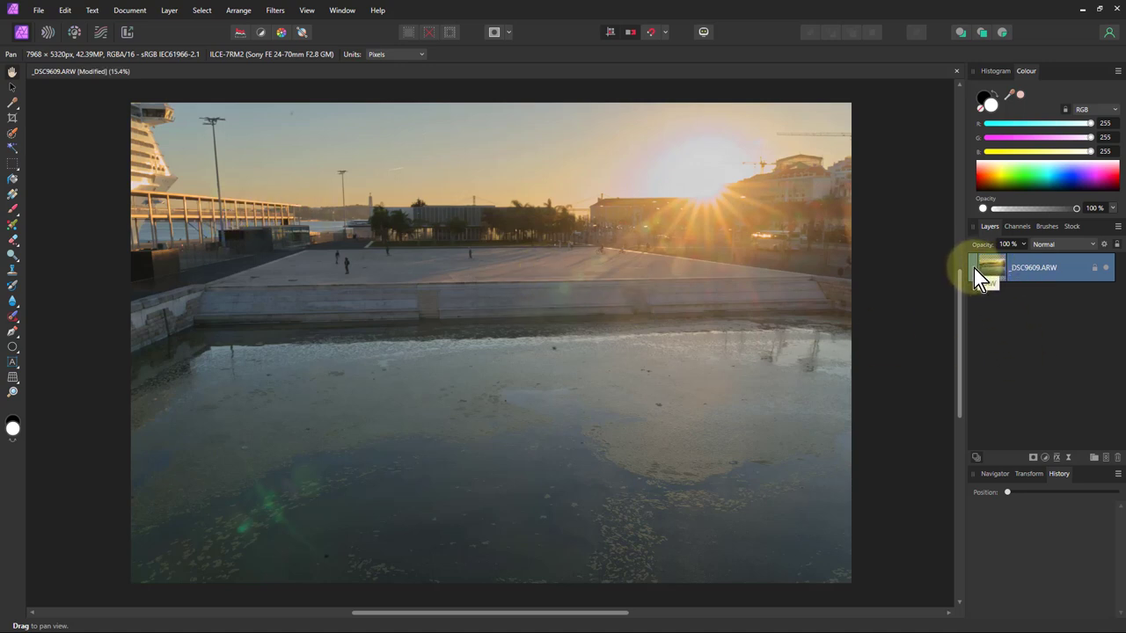
drag(974, 273, 1015, 313)
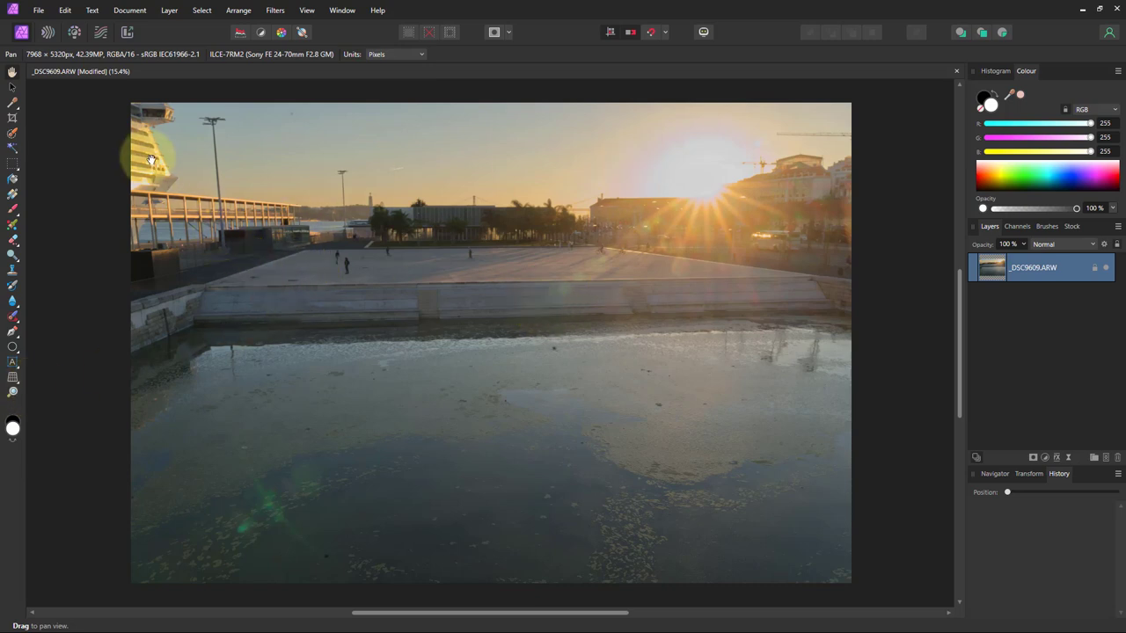
Step: Crop the photo to about 6199 × 2203 px, removing the water and trimming both sides of the scene
click(12, 117)
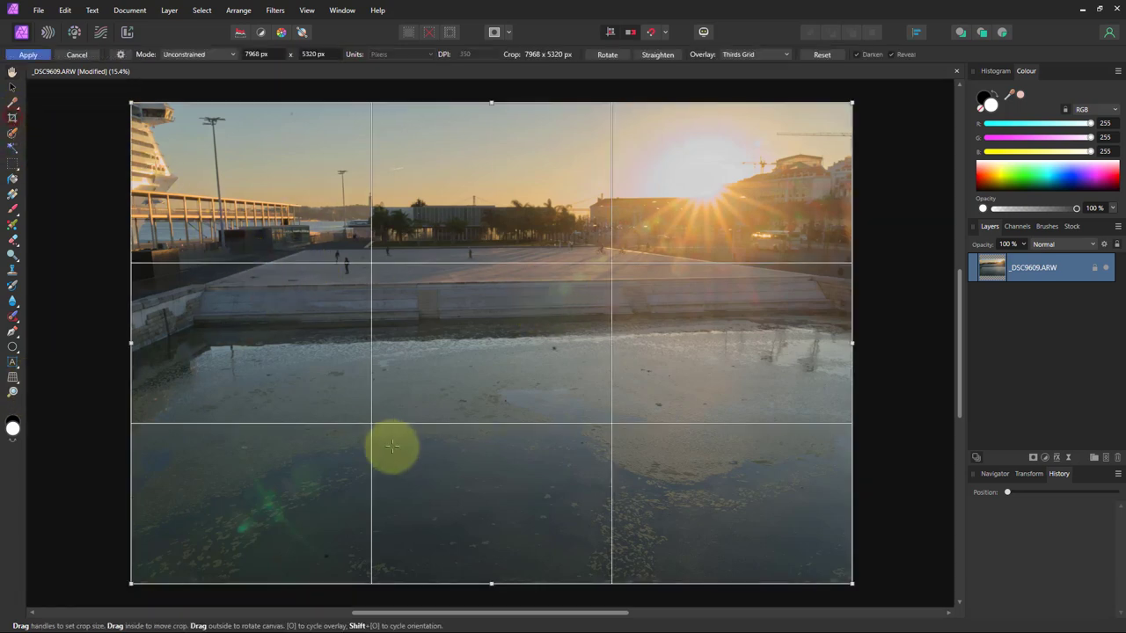
drag(492, 581, 488, 322)
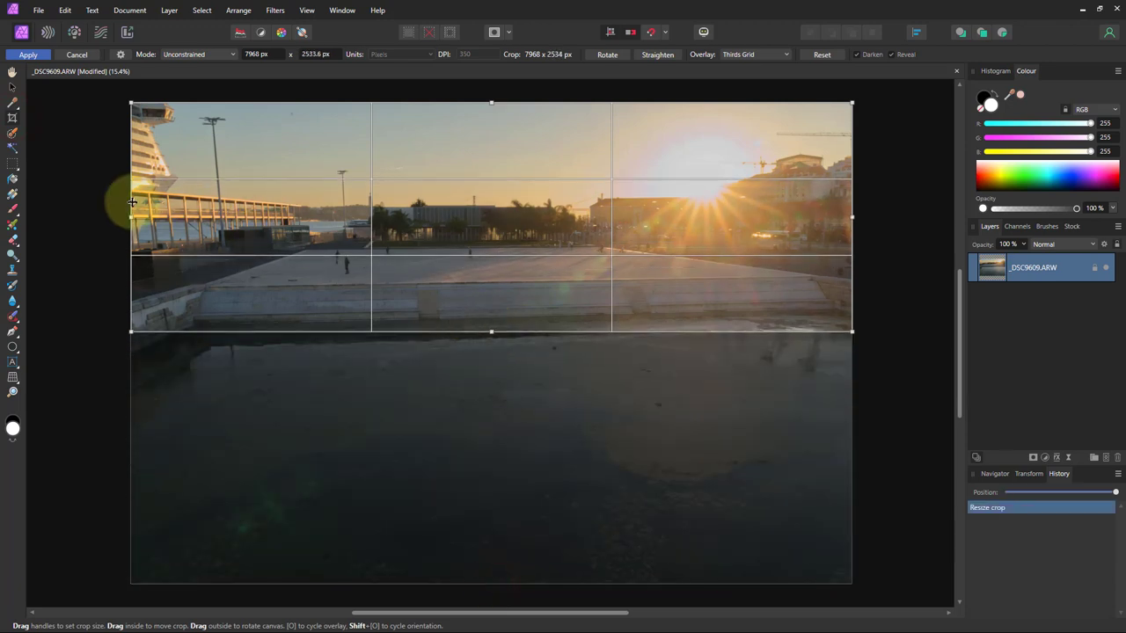
drag(129, 218, 230, 222)
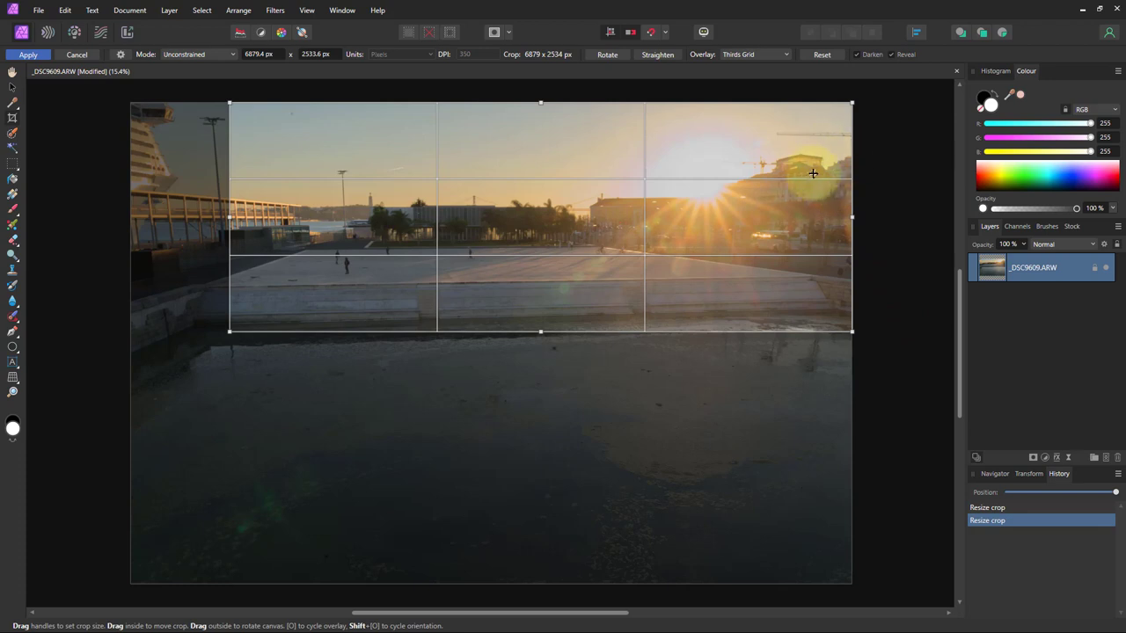
drag(850, 217, 790, 216)
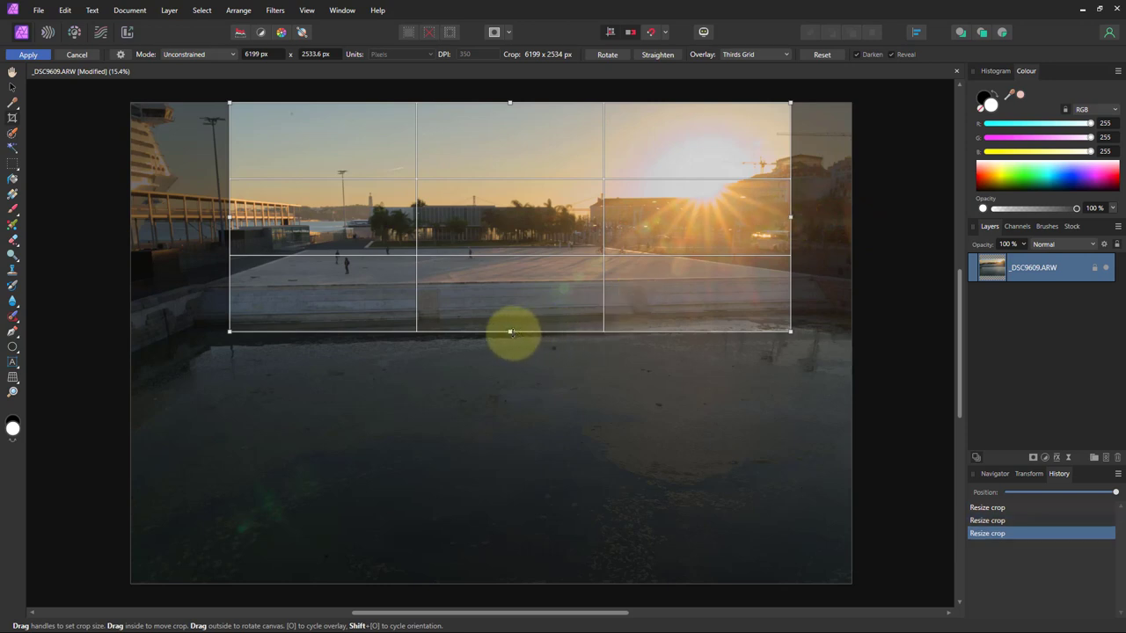
drag(509, 328, 509, 302)
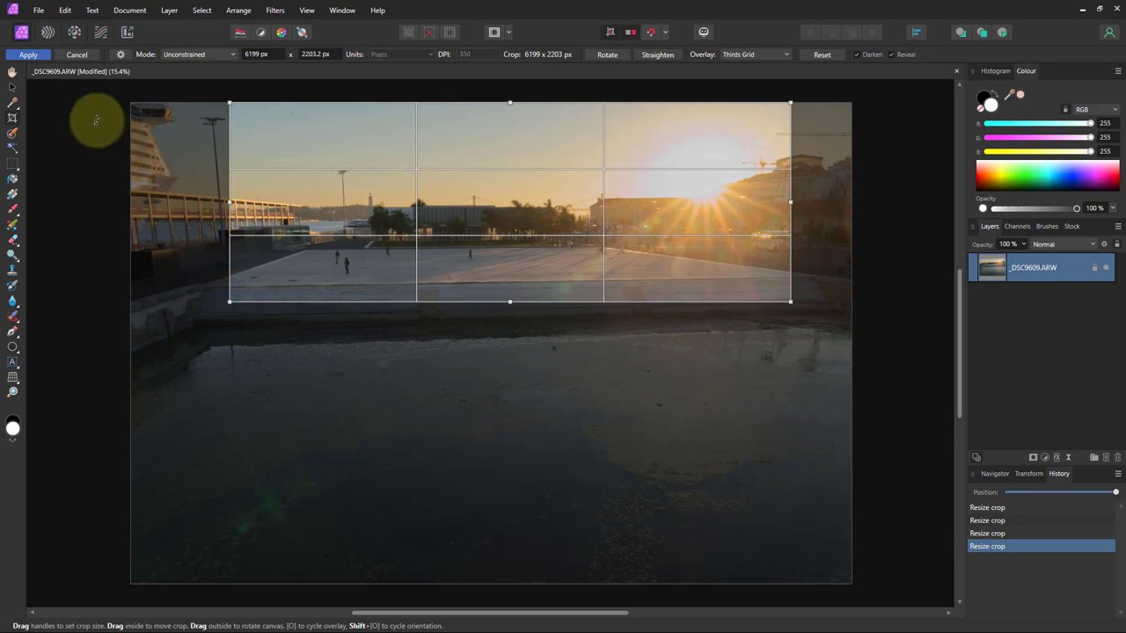
click(28, 54)
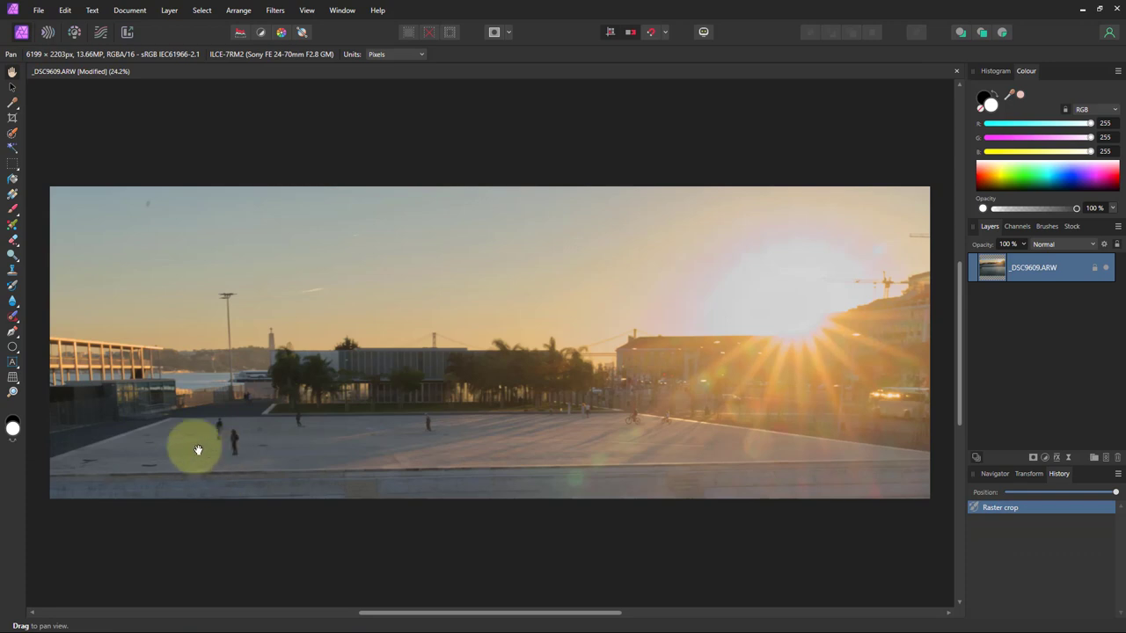
click(13, 377)
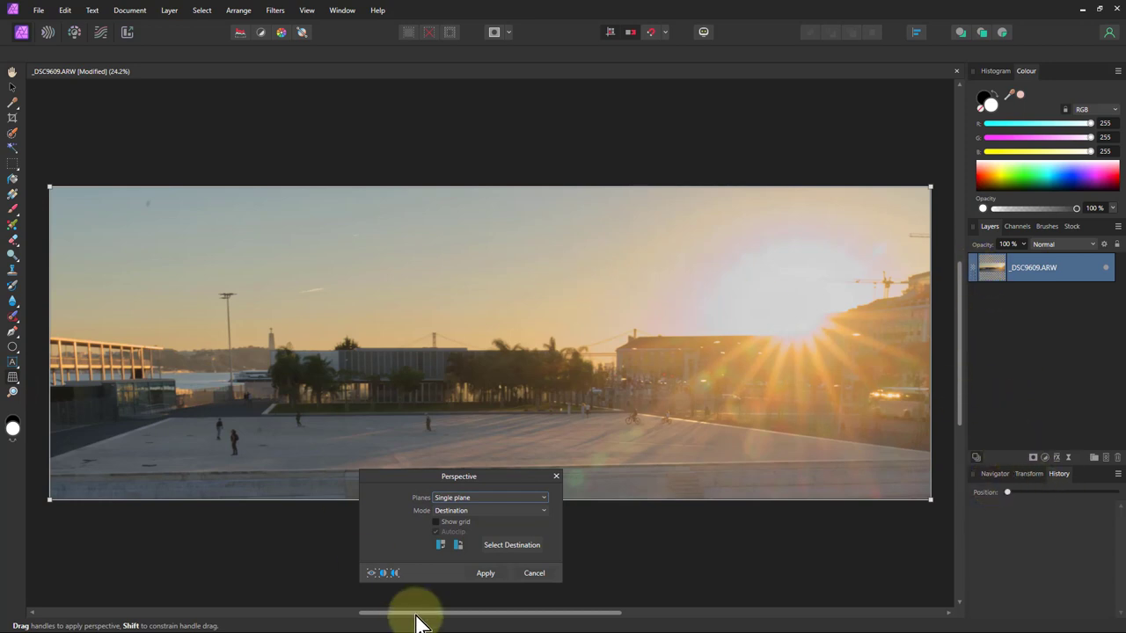
click(541, 574)
click(535, 574)
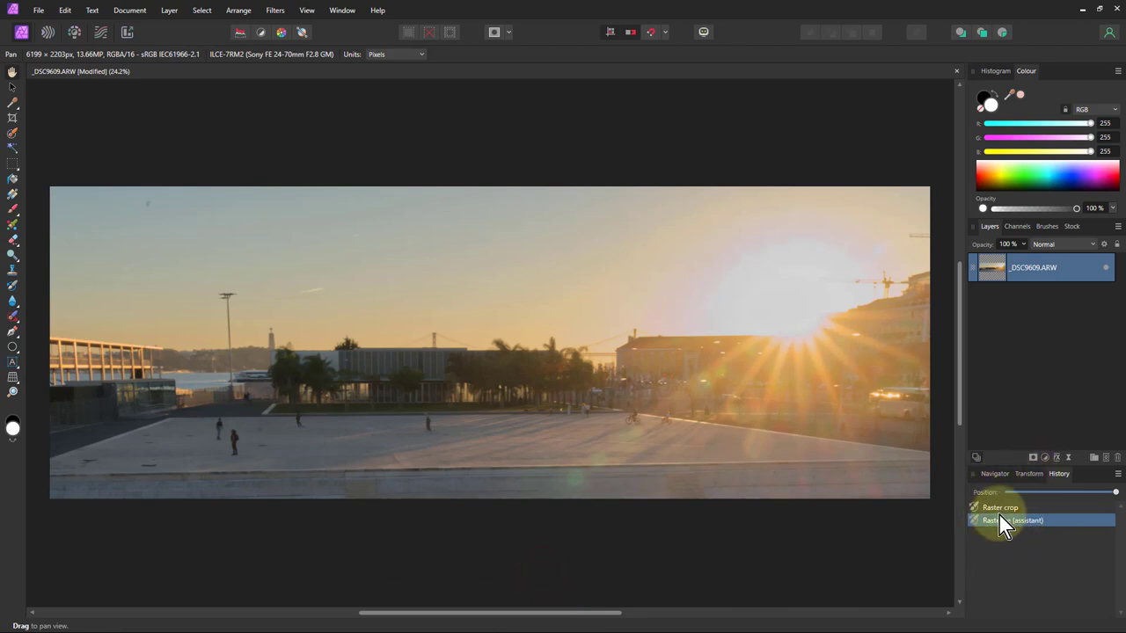
key(ctrl+z)
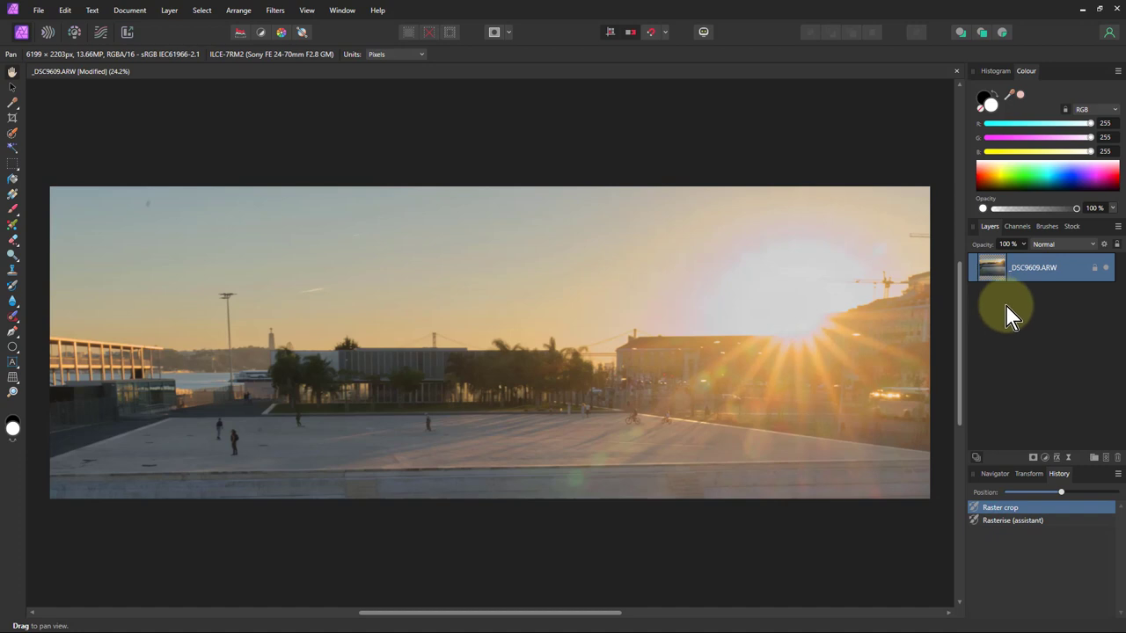
Step: Add a live Perspective filter to the RAW photo and move its settings clear of the scene
click(1069, 457)
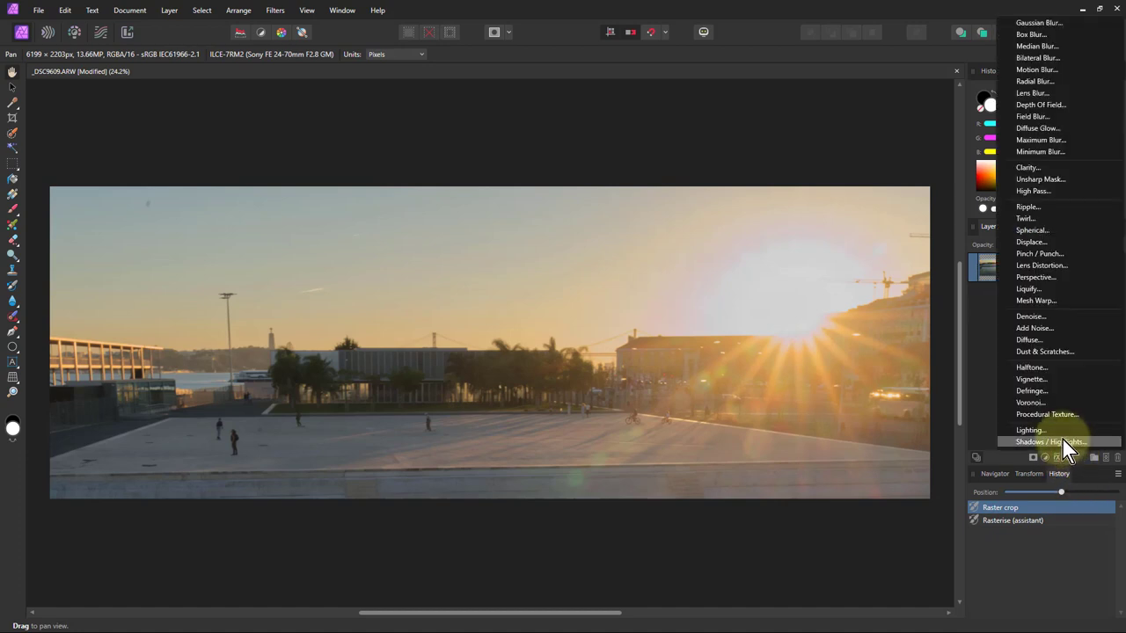
click(1035, 278)
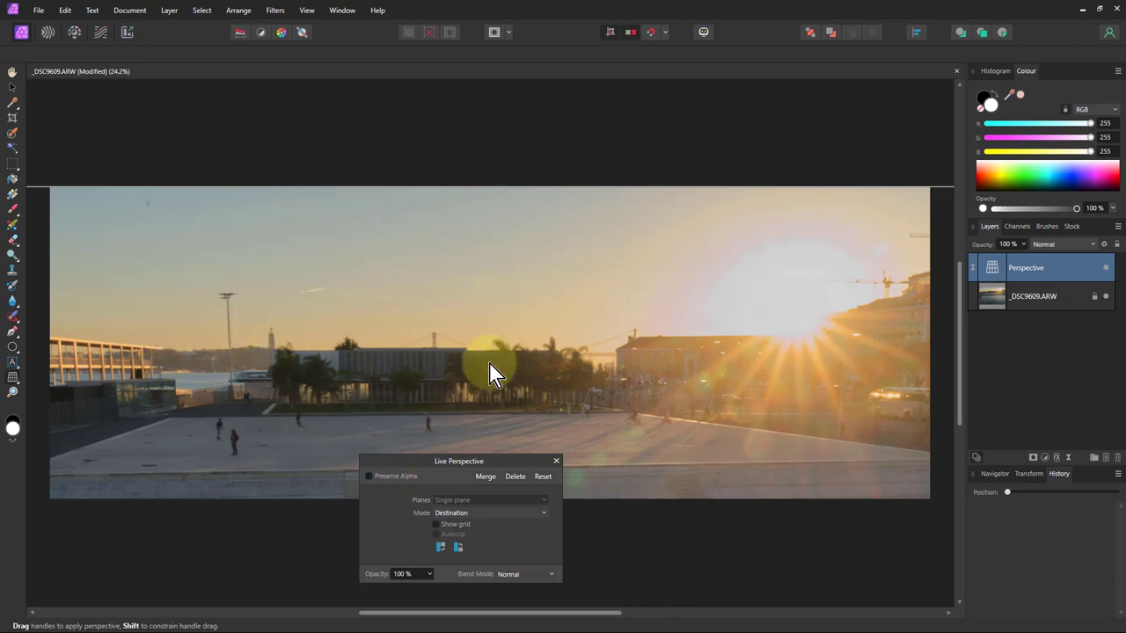
drag(436, 468, 505, 480)
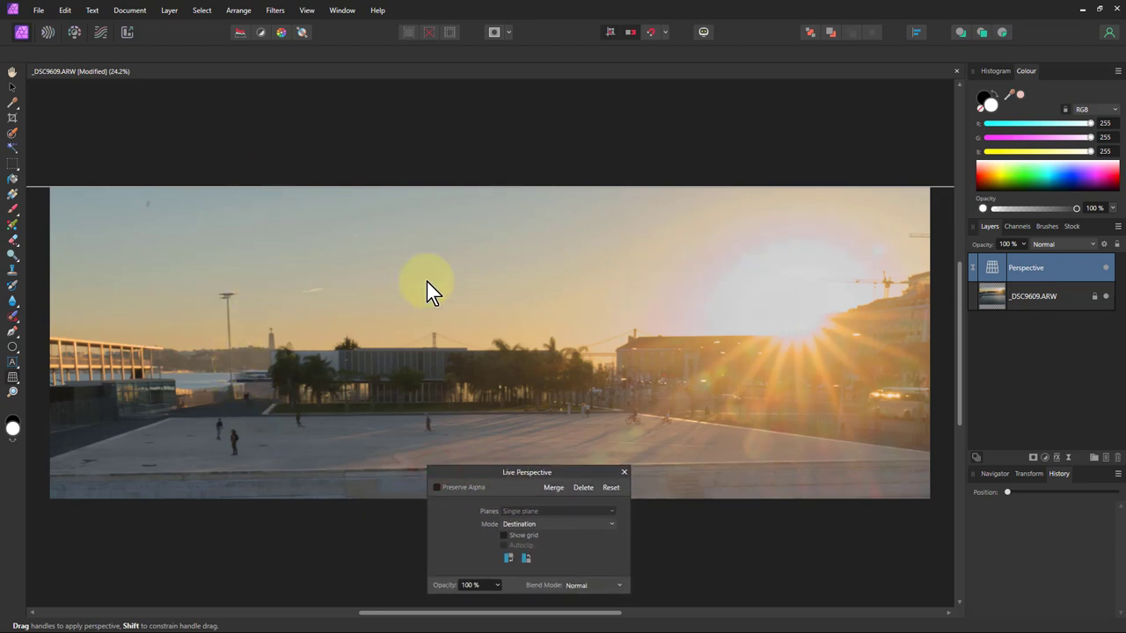
Step: Show the document grid over the photo and set its mode to Basic
click(307, 13)
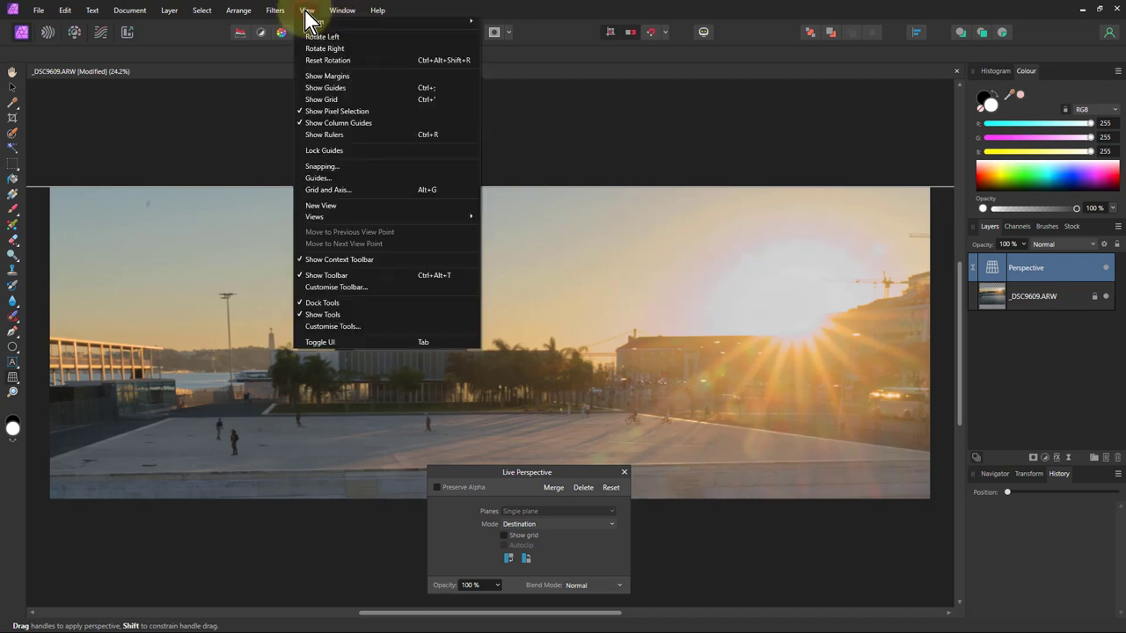
click(314, 102)
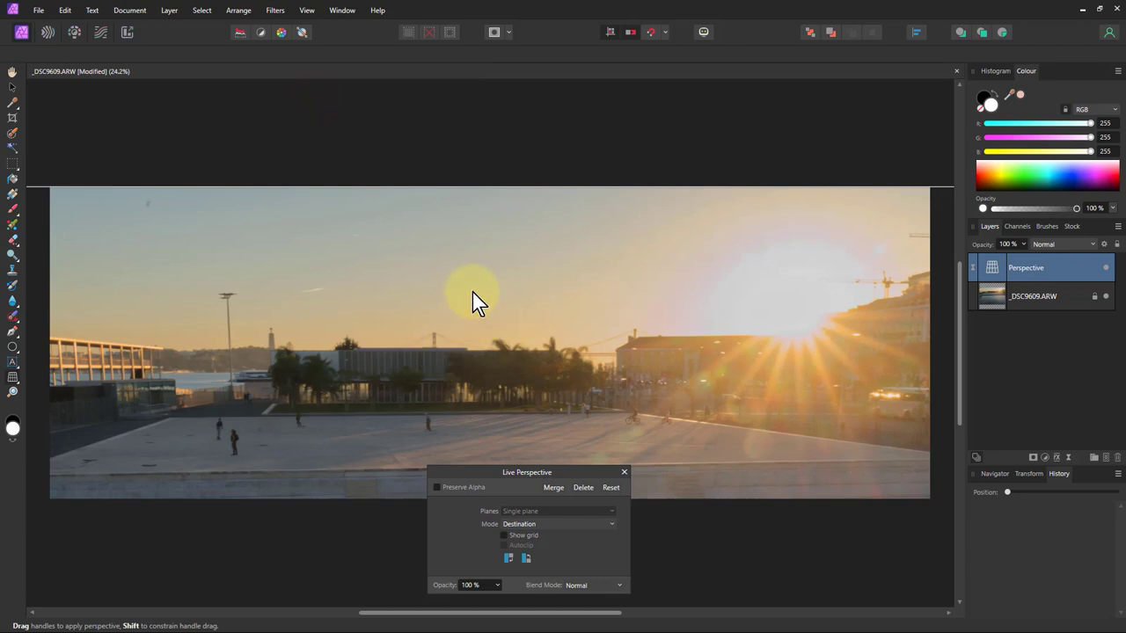
click(275, 12)
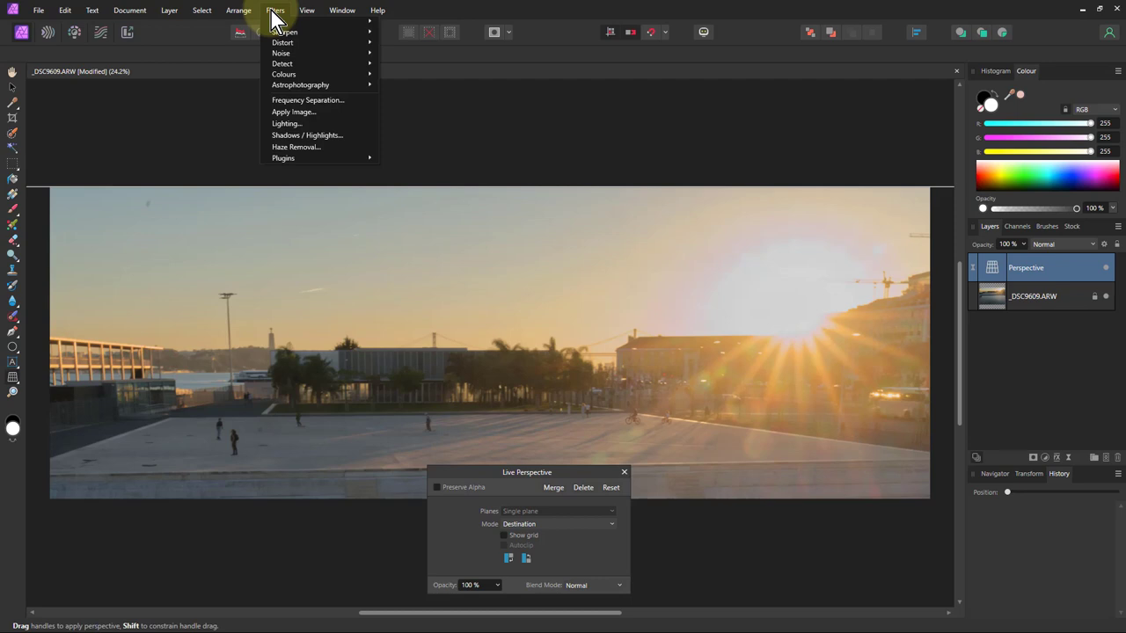
mouse_move(303, 13)
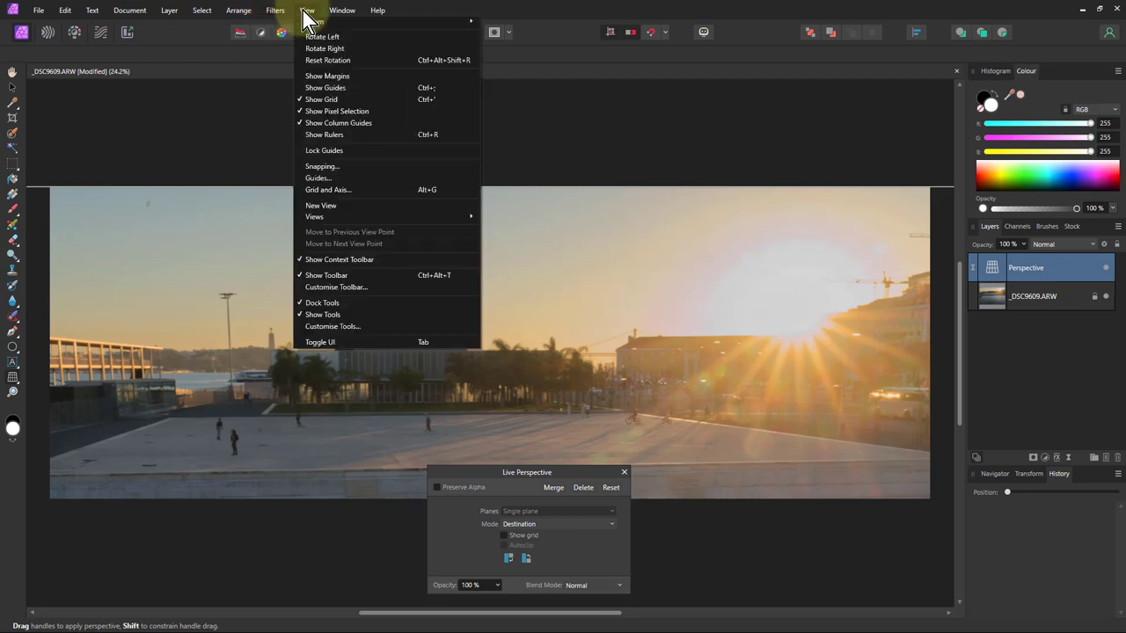
click(332, 190)
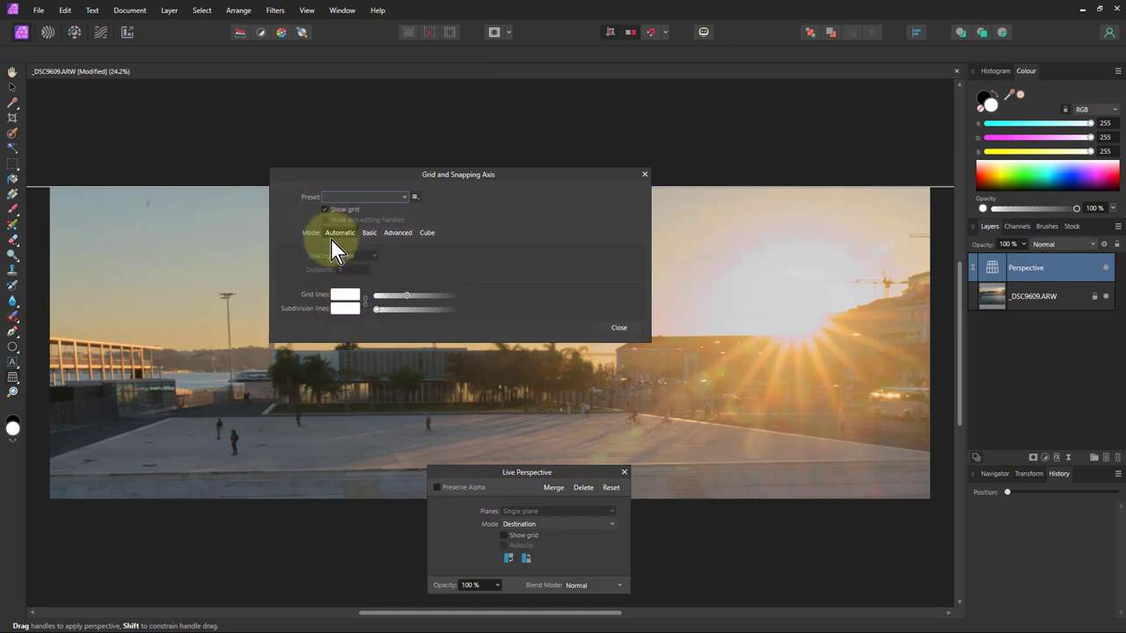
click(369, 235)
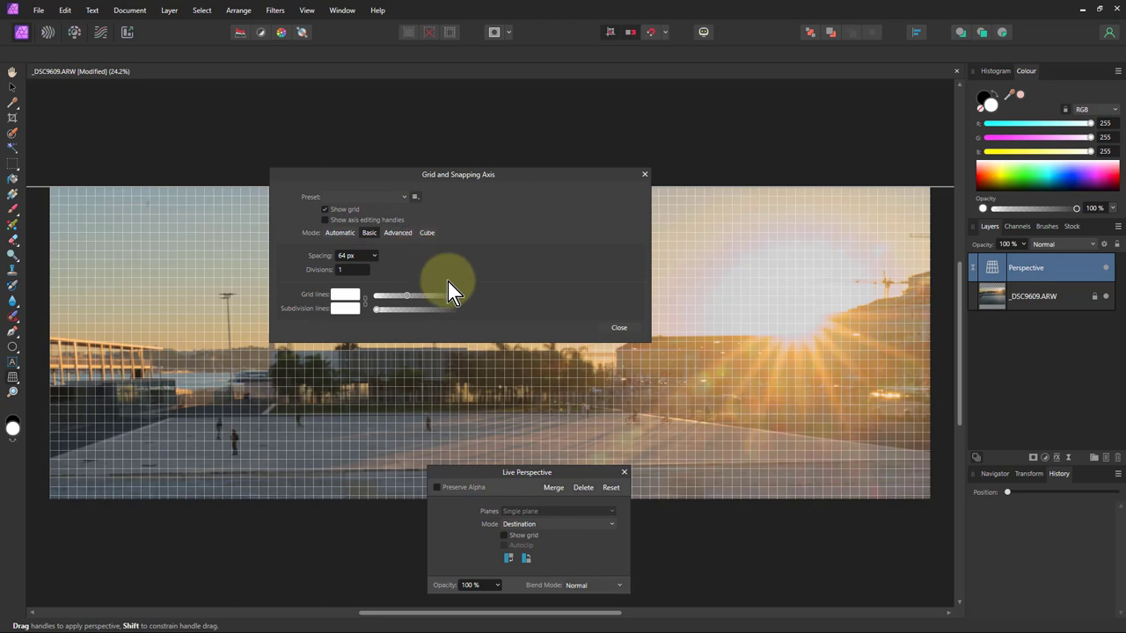
click(620, 328)
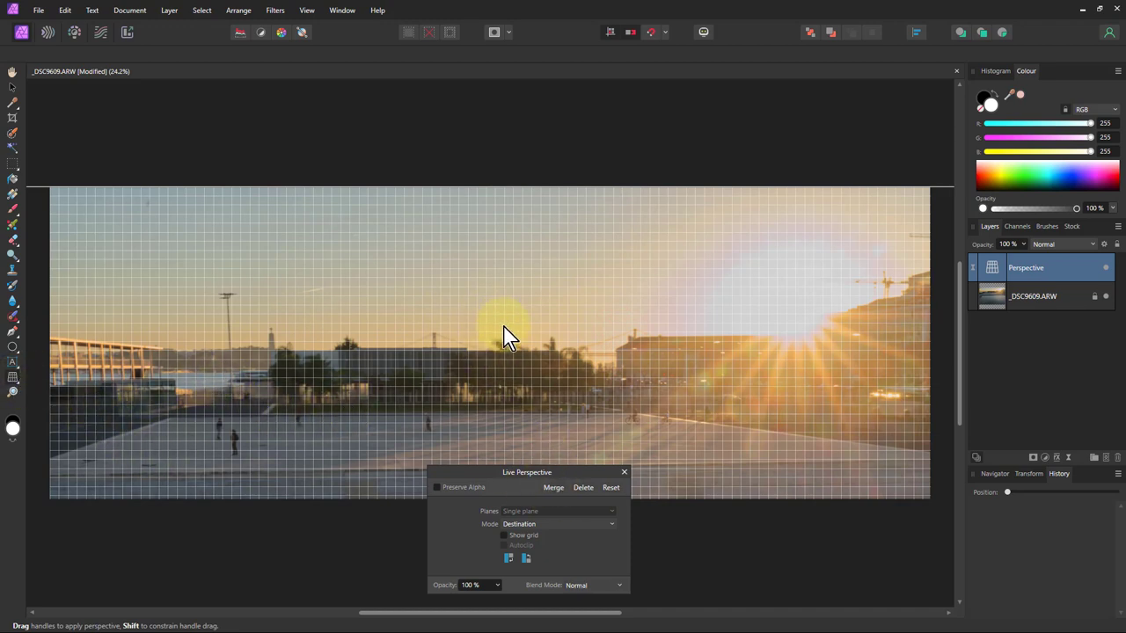
scroll(508, 337, down, 5)
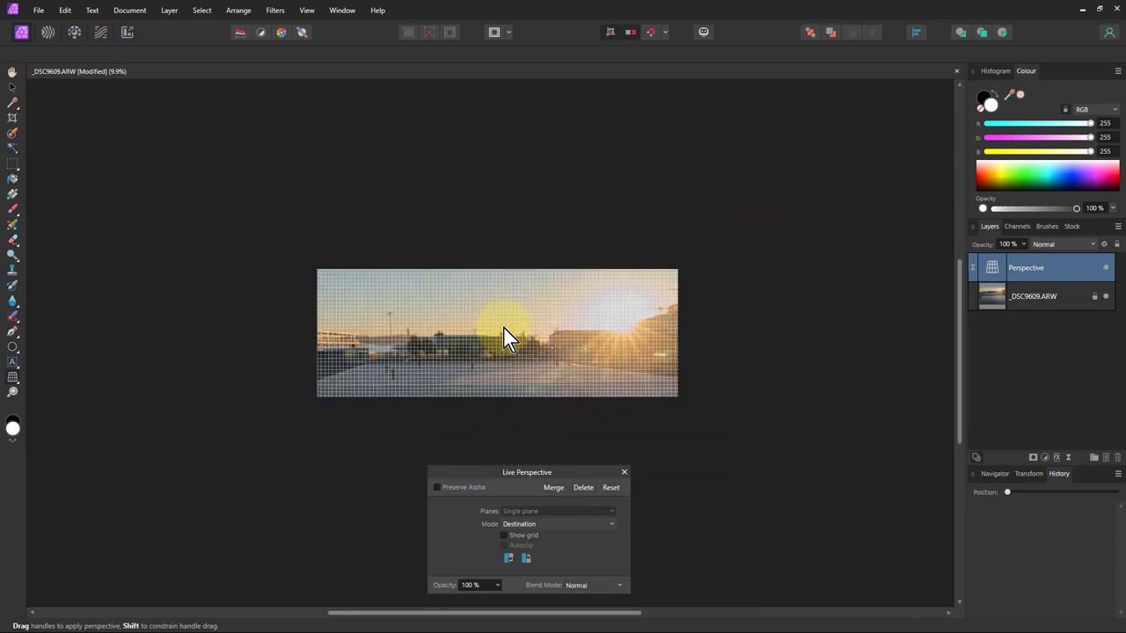
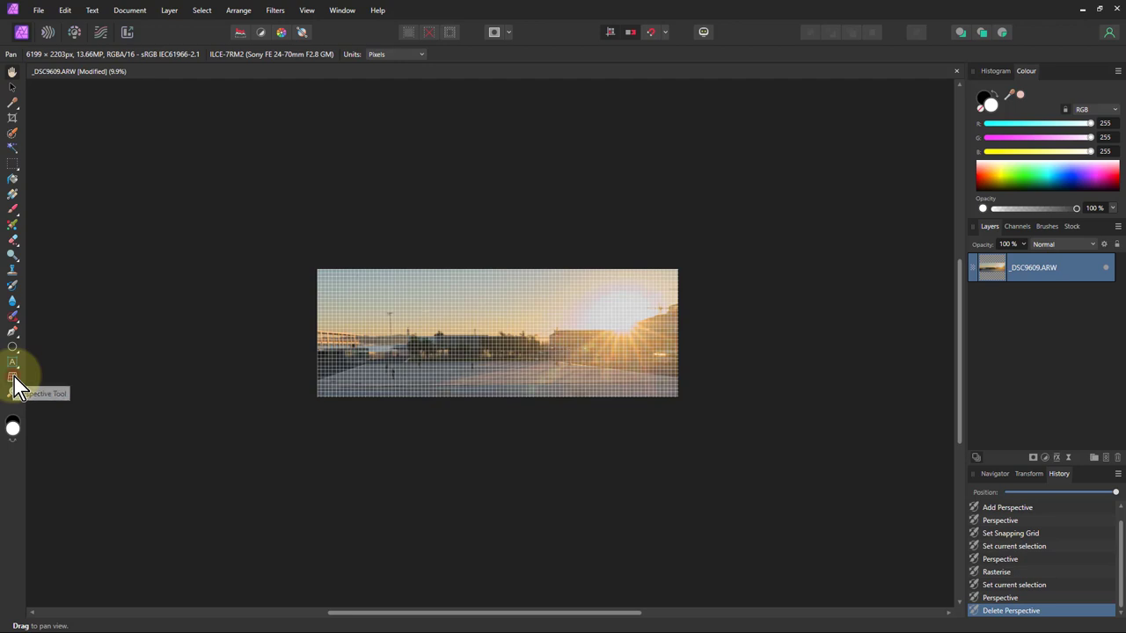
Step: Start a single-plane Perspective correction on the photo and pull its lower-right corner downward until the scene's horizontal lines follow the grid
click(13, 379)
scroll(567, 315, up, 4)
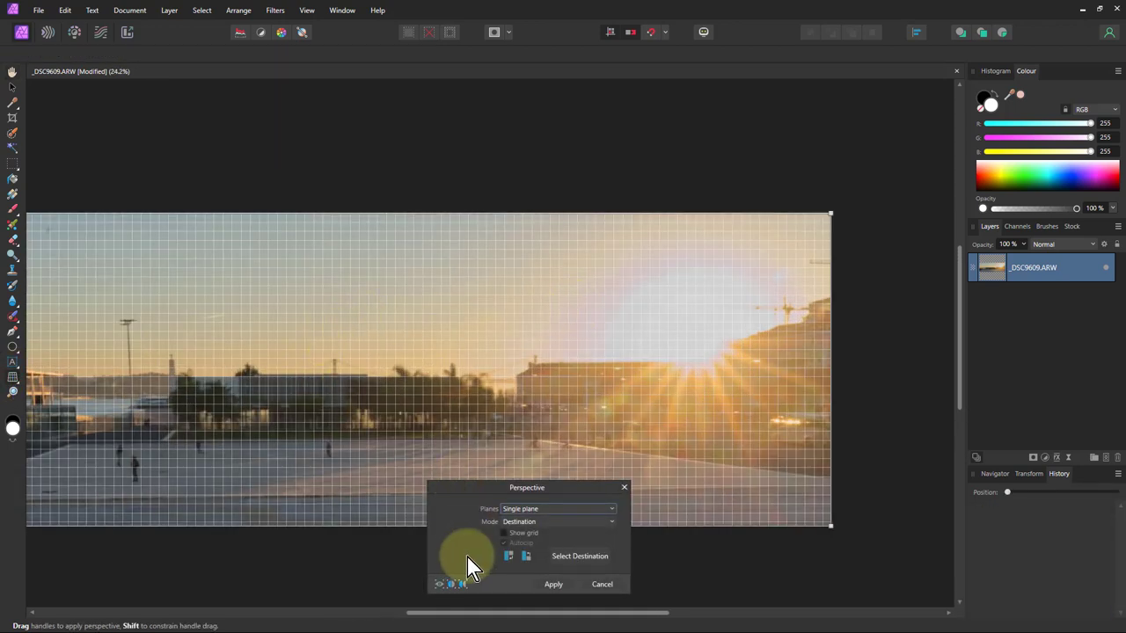
drag(447, 614, 387, 620)
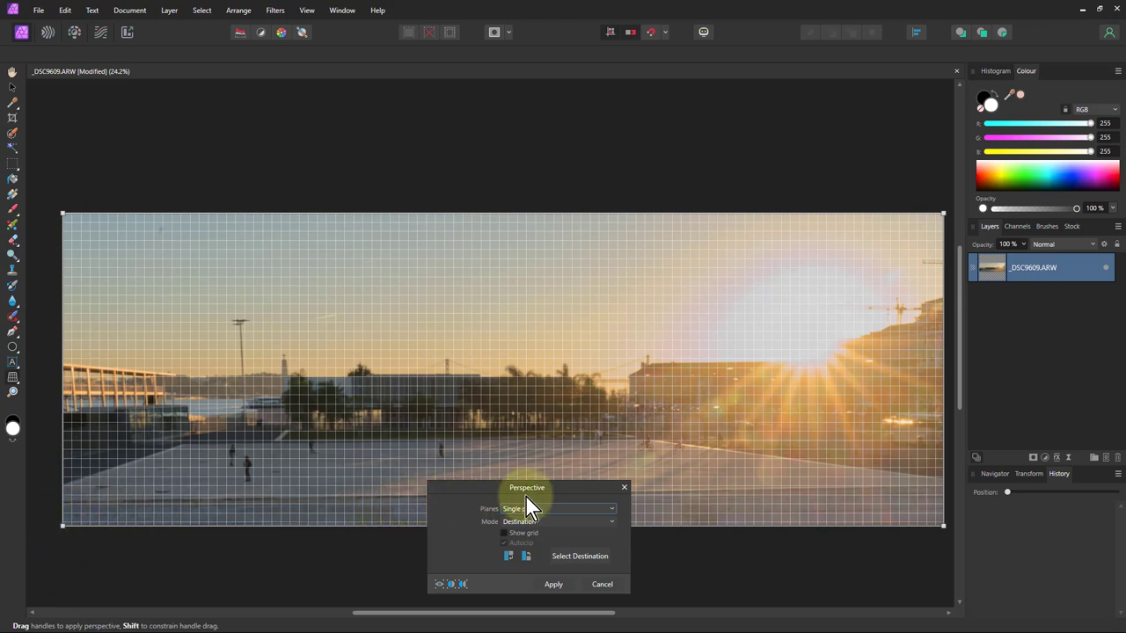
drag(941, 527, 942, 539)
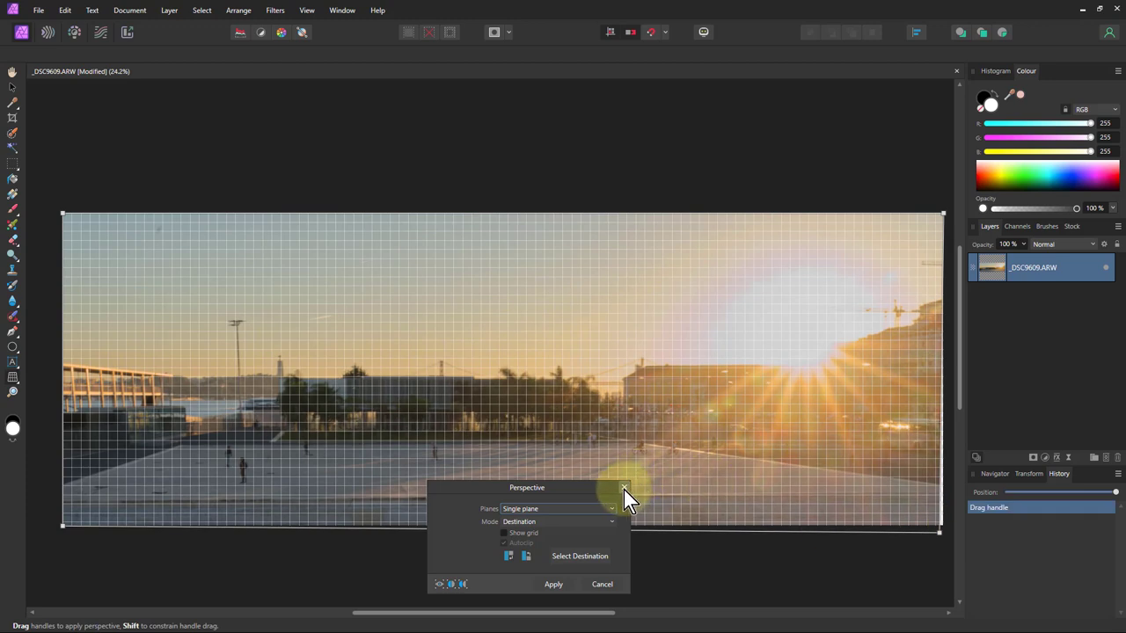
drag(624, 491, 792, 125)
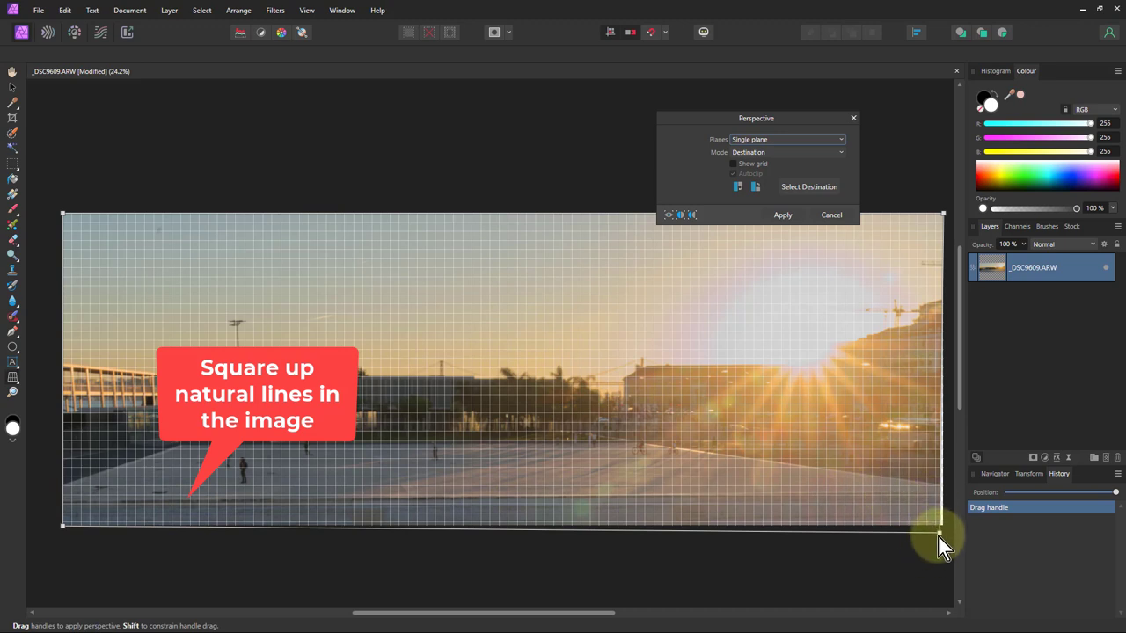
drag(941, 535, 944, 547)
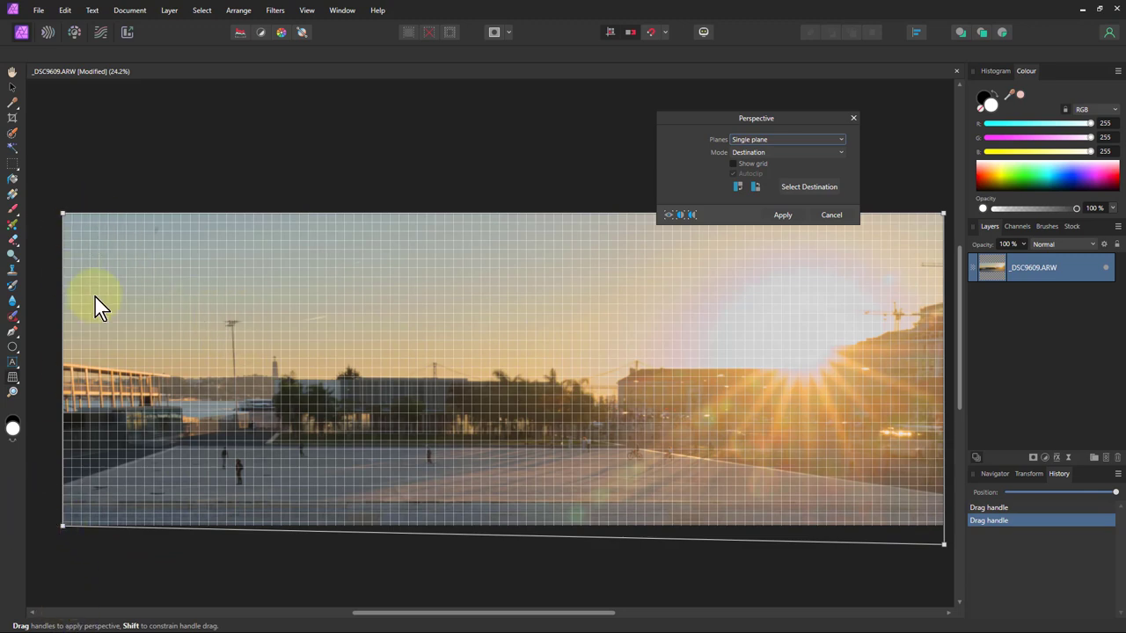
Step: Pull both upper corners of the perspective plane slightly inward, apply the correction and hide the document grid
drag(67, 215, 81, 217)
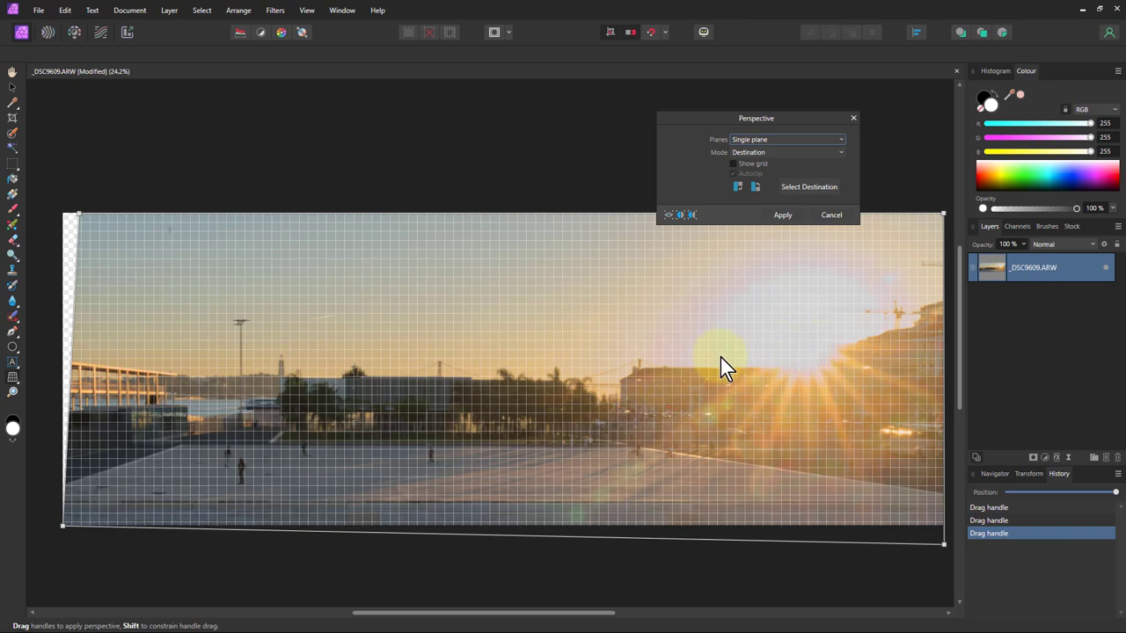
drag(943, 214, 934, 215)
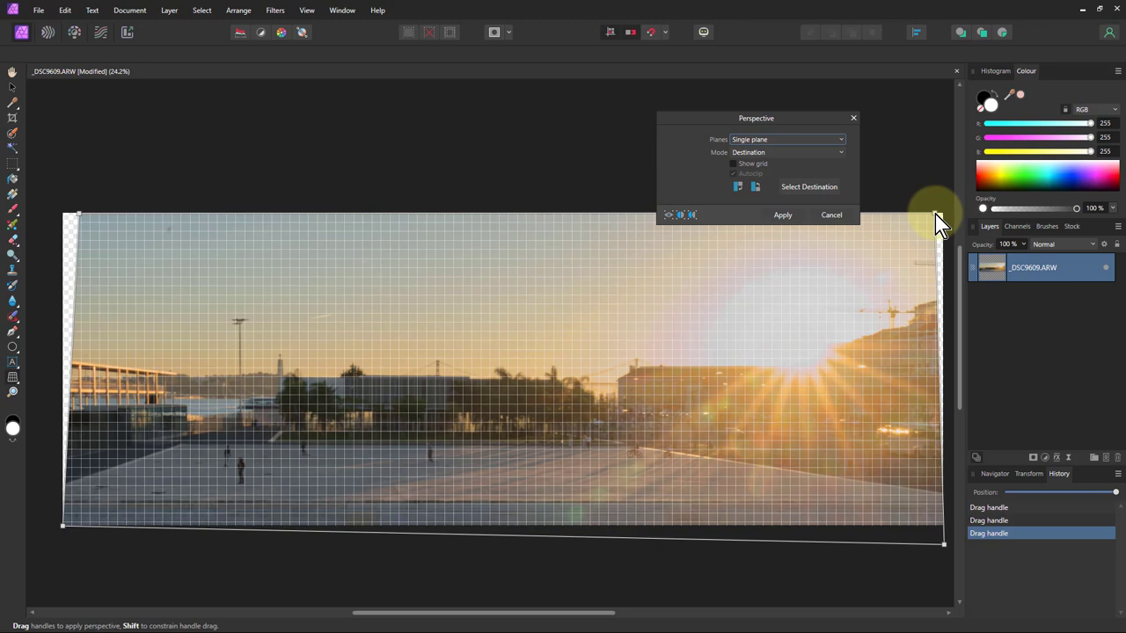
drag(935, 215, 935, 214)
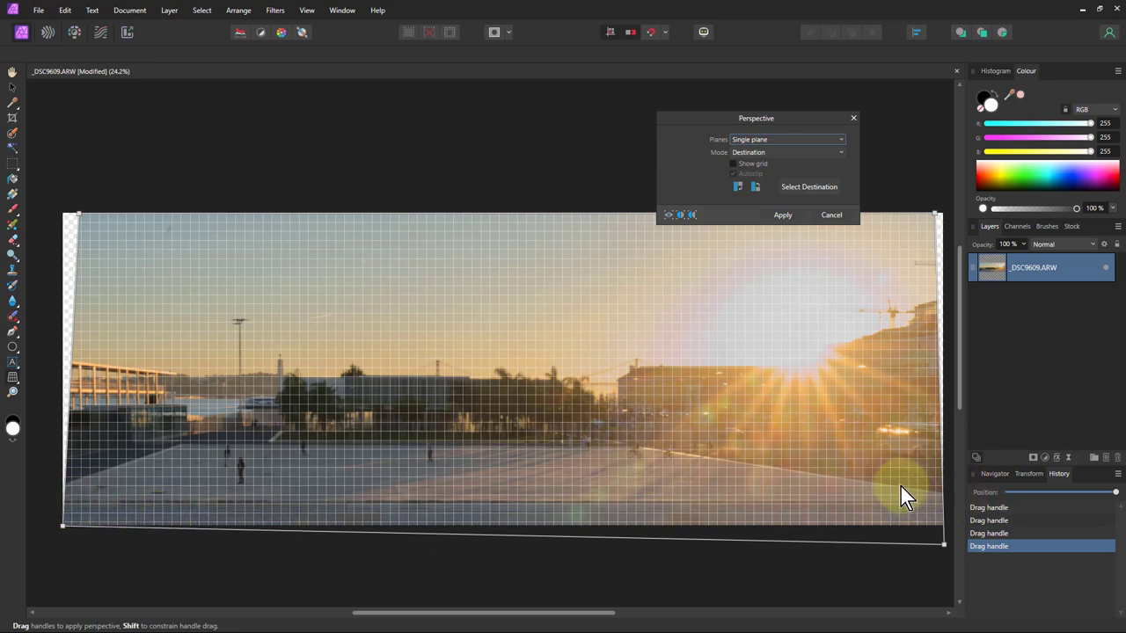
click(782, 215)
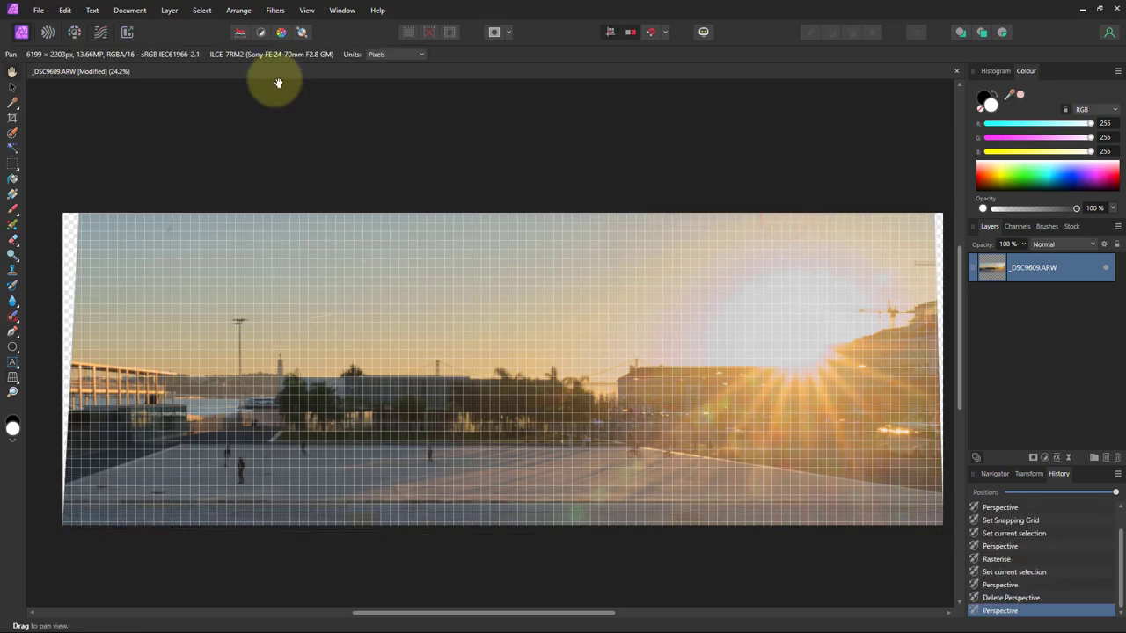
click(307, 11)
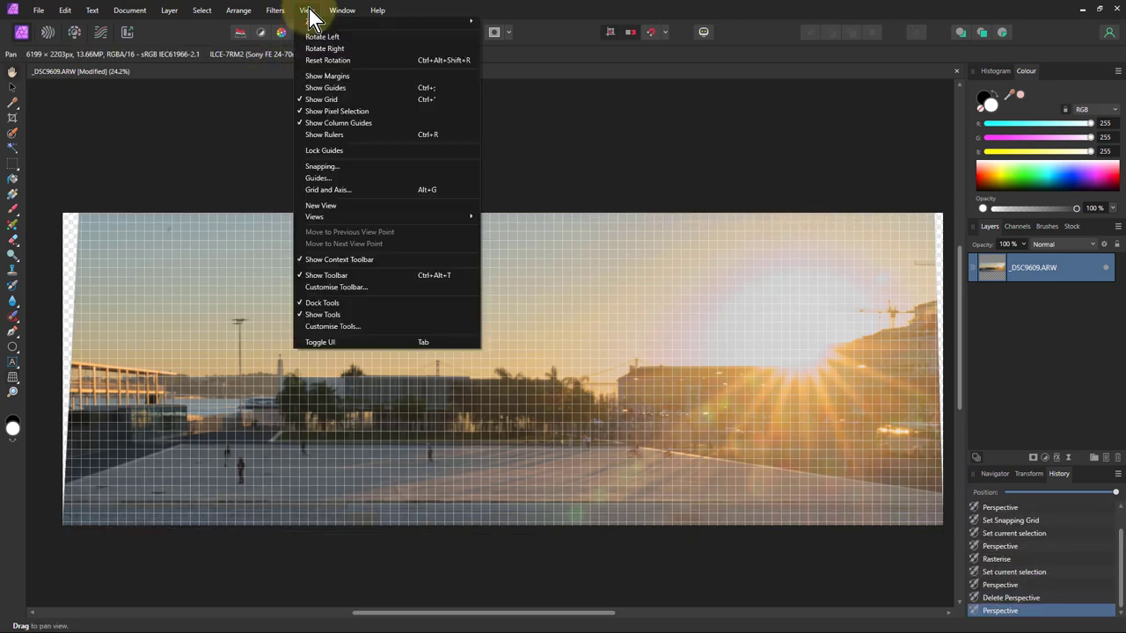
click(320, 100)
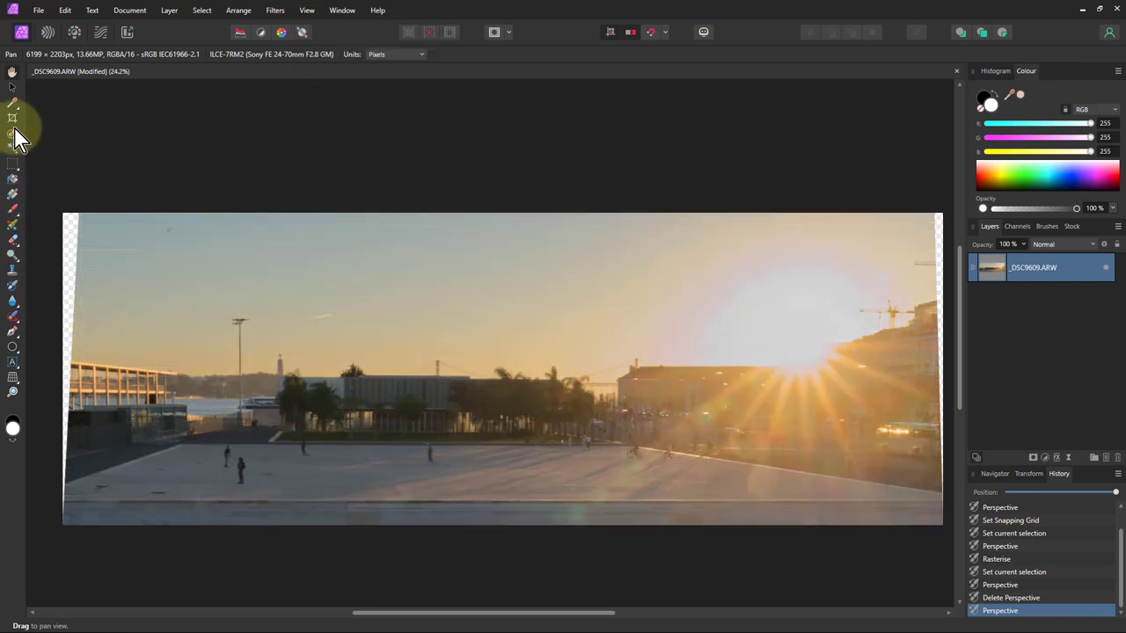
Step: Crop the photo to about 5151 × 1964 px, removing the transparent side edges, the left building and the lower strip of pavement
click(12, 118)
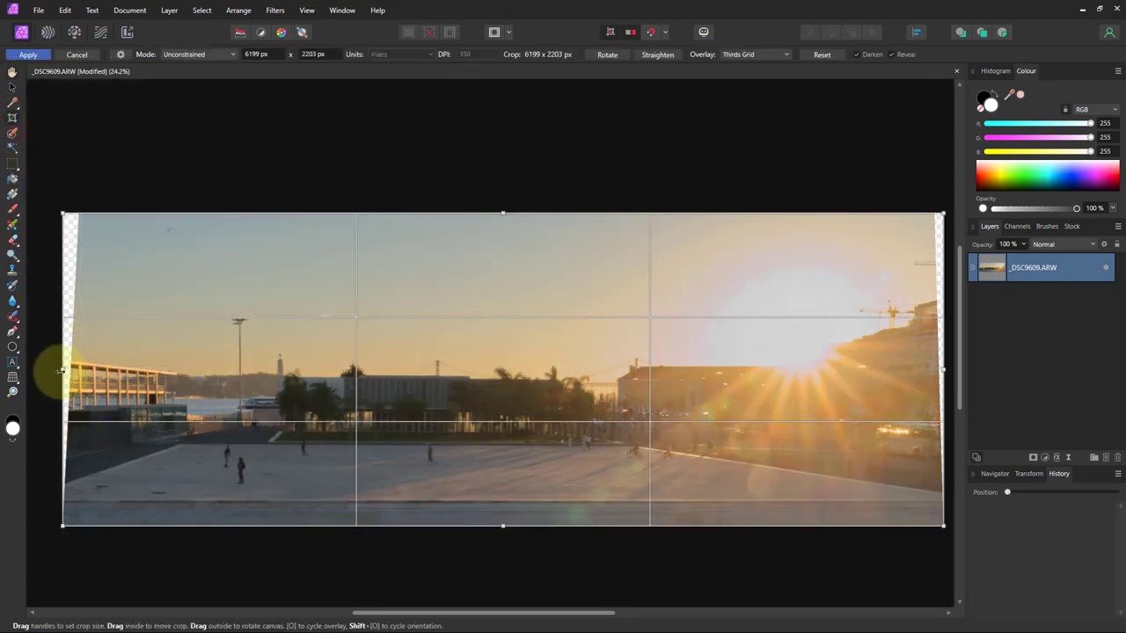
drag(62, 370, 126, 370)
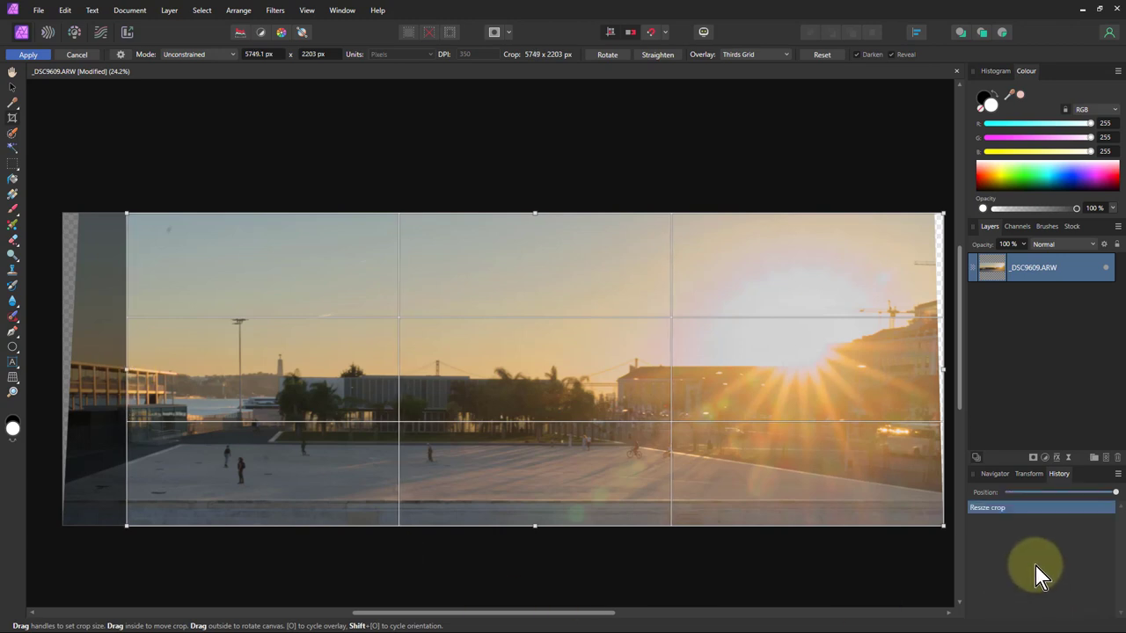
drag(943, 526, 932, 492)
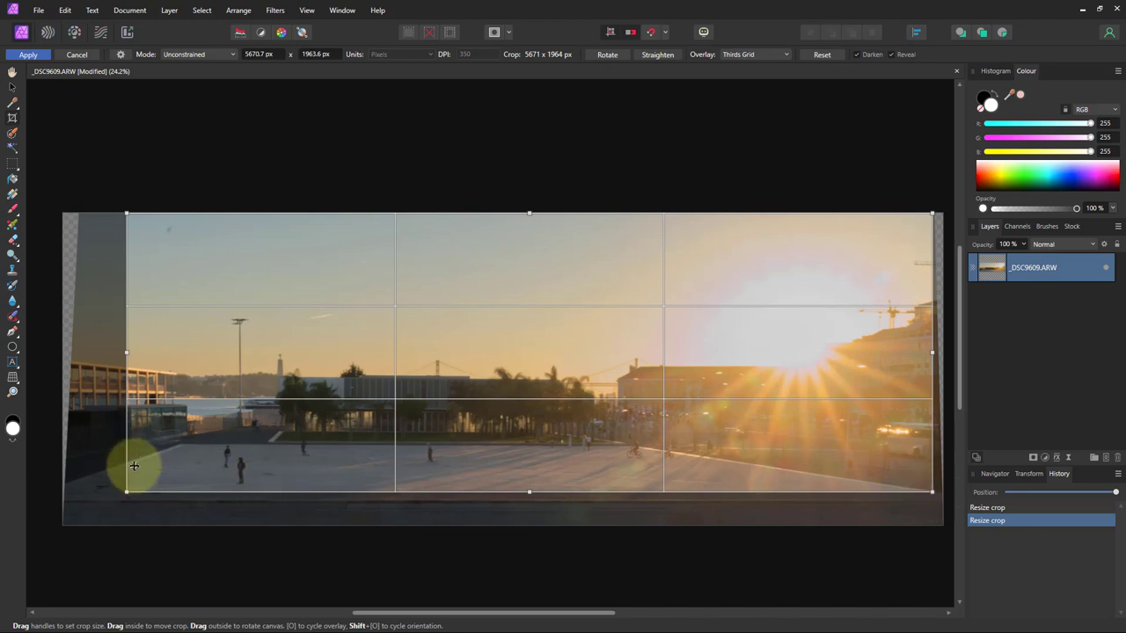
drag(128, 352, 200, 353)
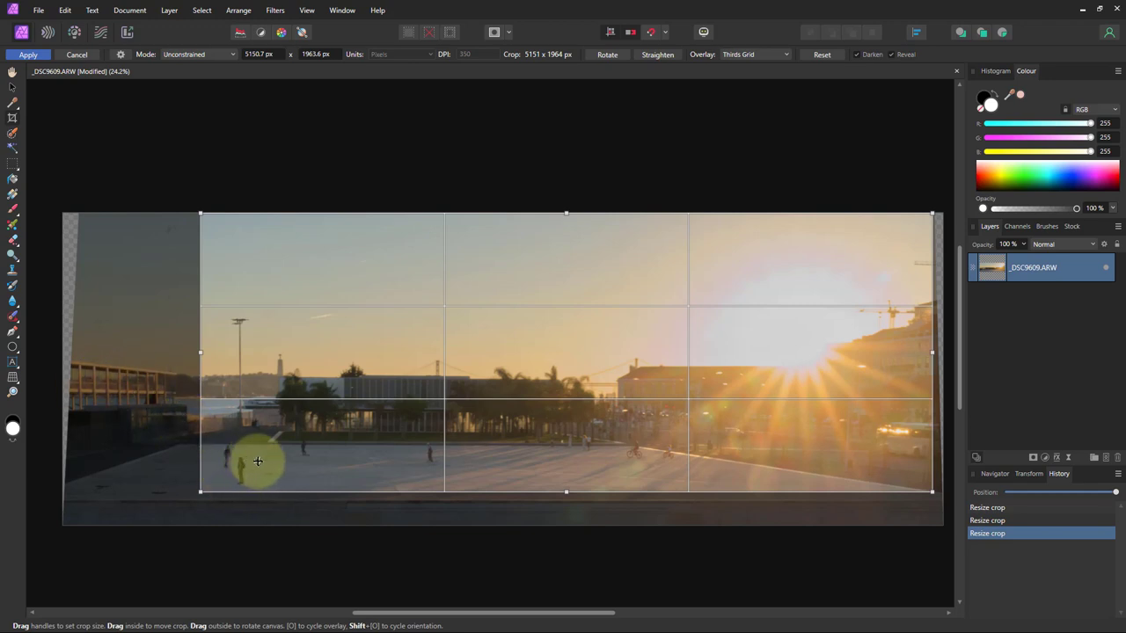
click(26, 57)
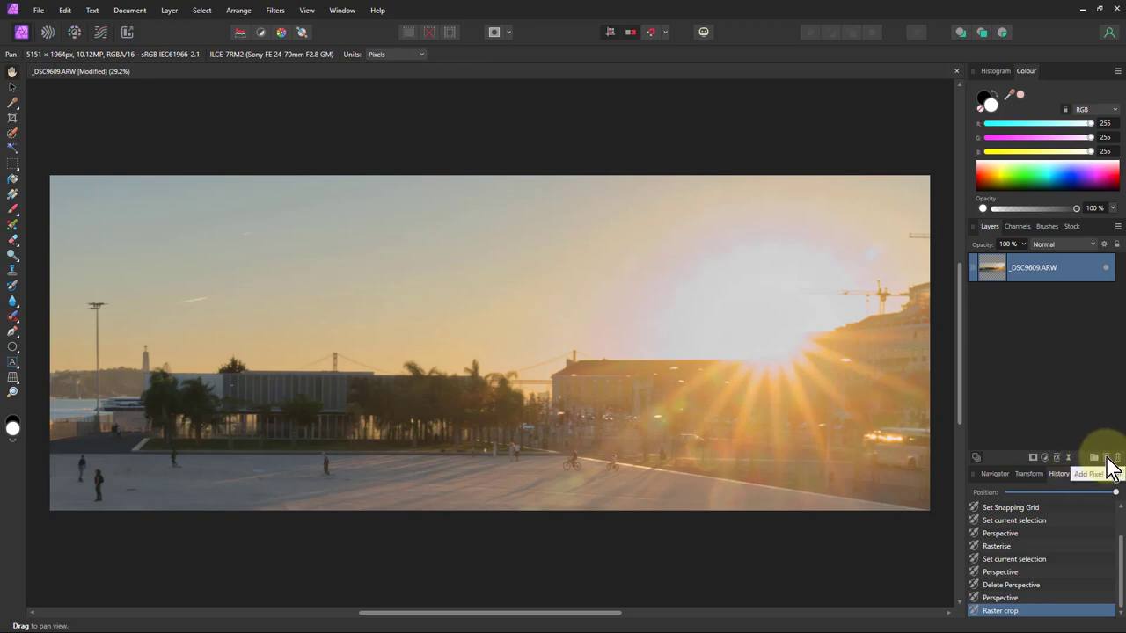
Step: Add a new pixel layer above the photo and set the Inpainting Brush to work on Current Layer & Below
click(1107, 457)
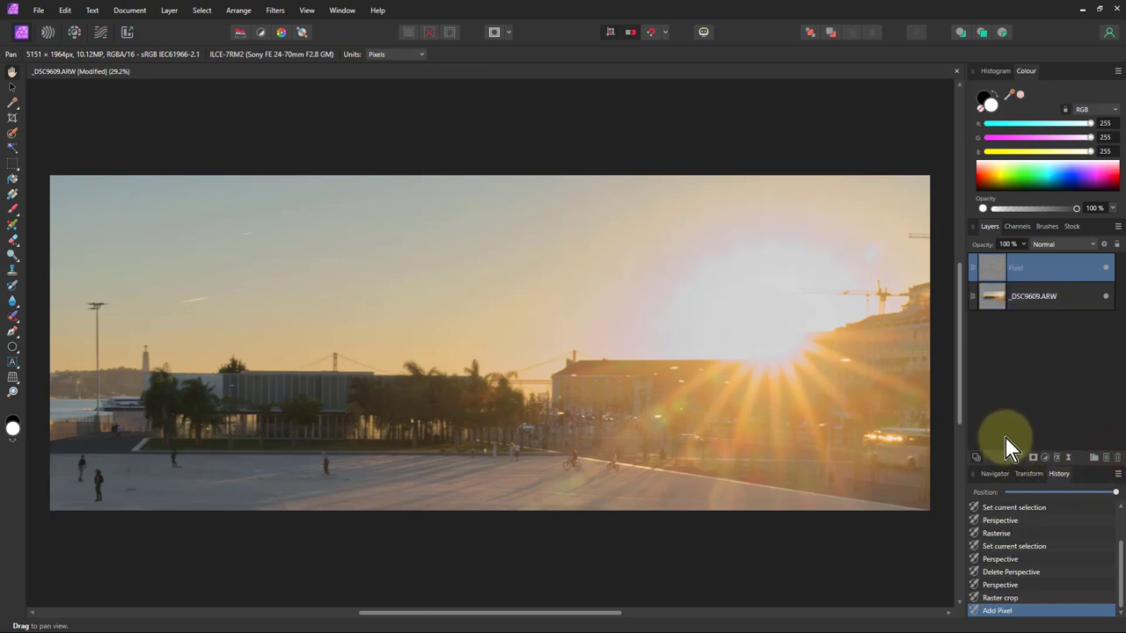
click(13, 317)
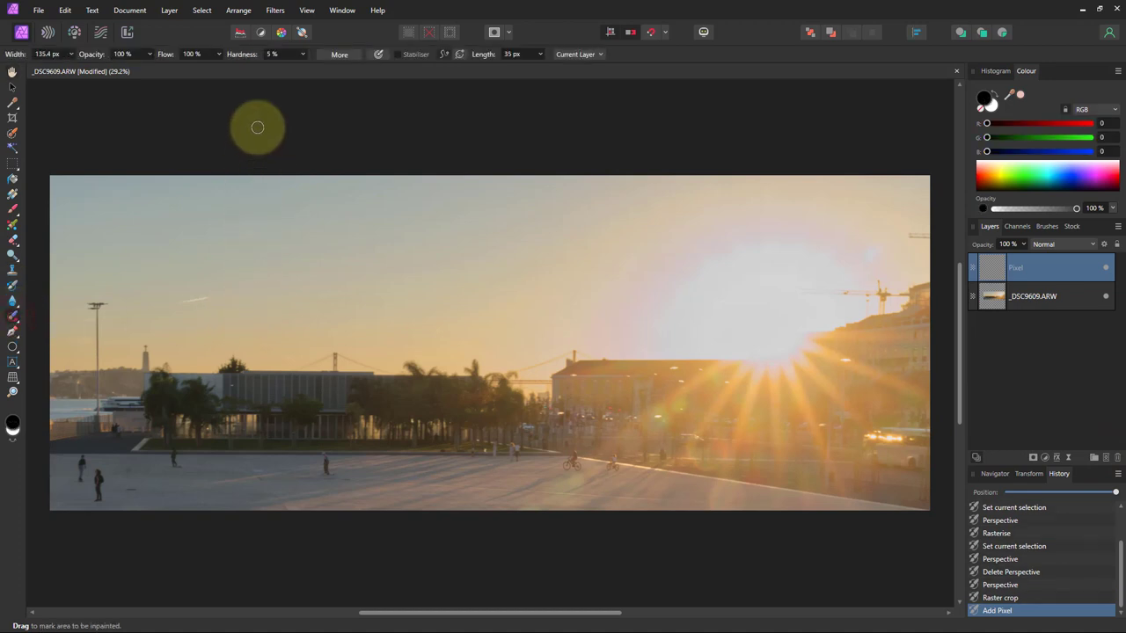
click(575, 55)
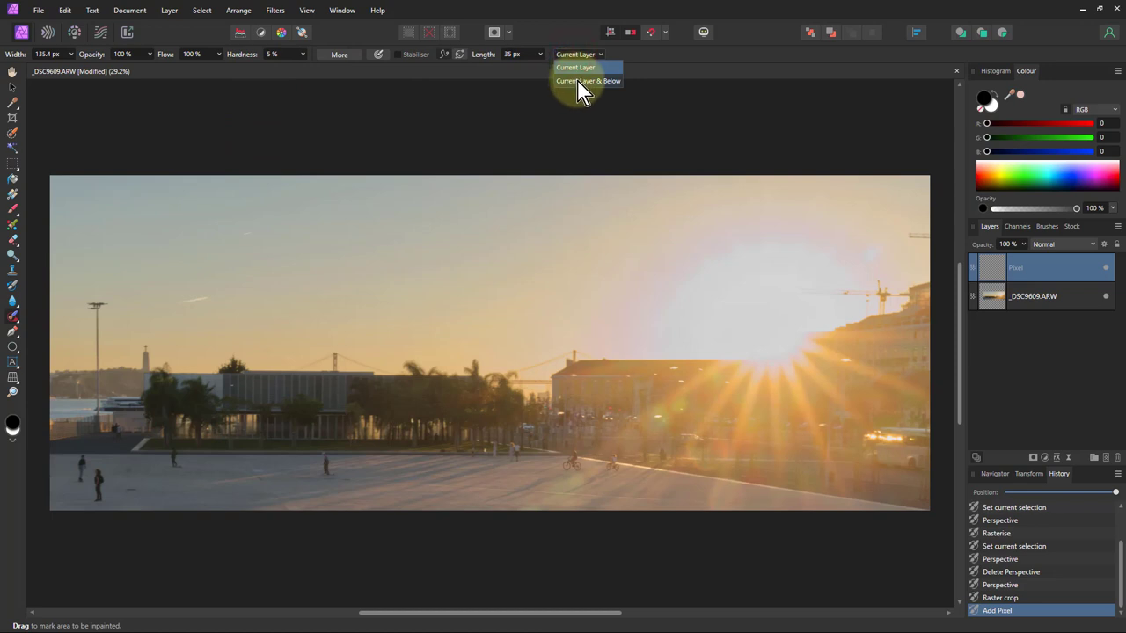
click(581, 83)
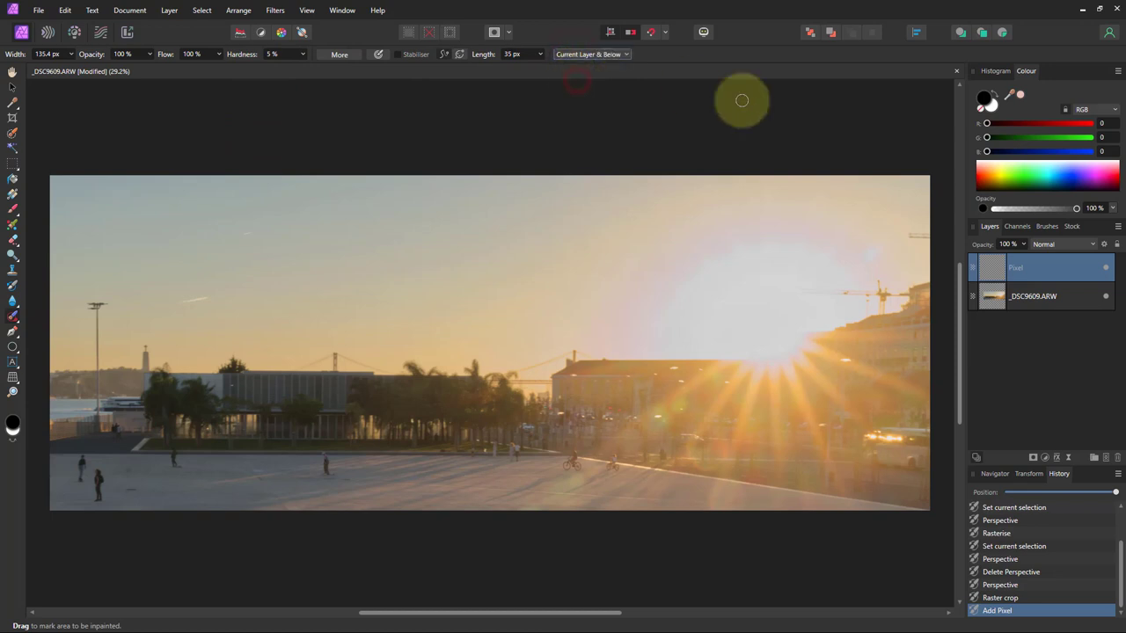
Step: Inpaint away the crane pieces beside the sun and at the right edge, plus the thin post on the roofline
click(909, 236)
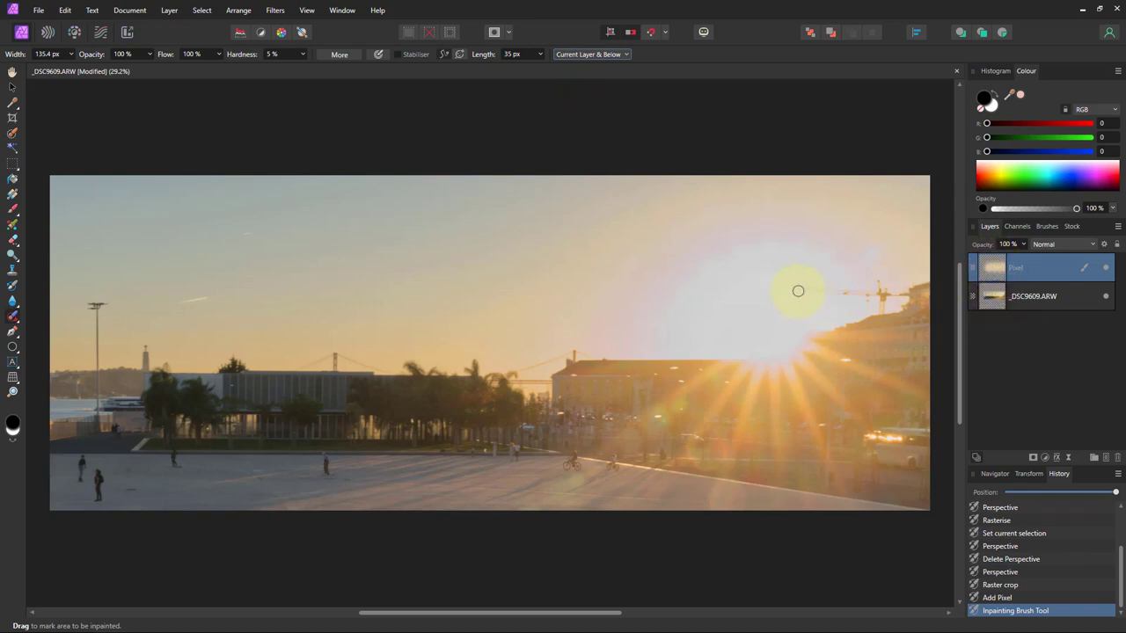
drag(797, 290, 829, 291)
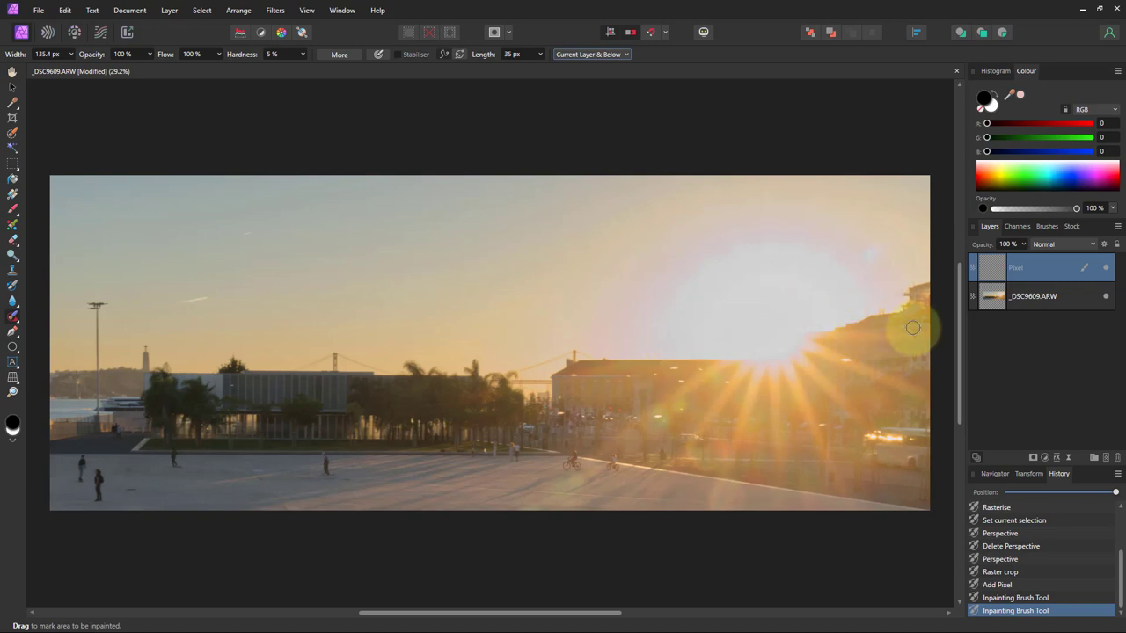
scroll(909, 320, up, 6)
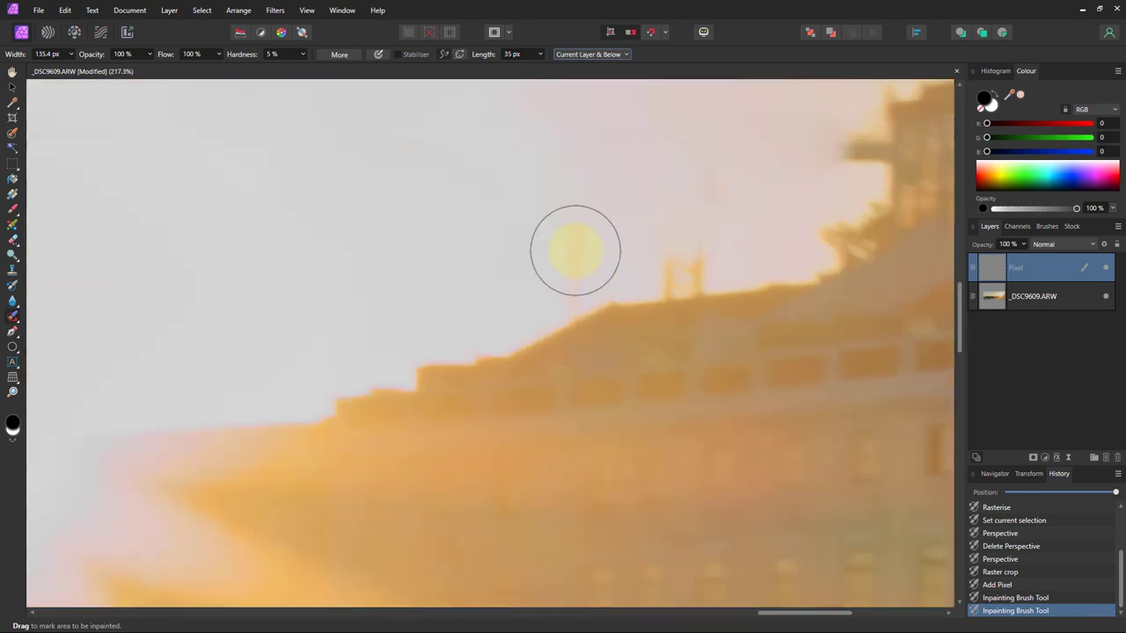
click(570, 251)
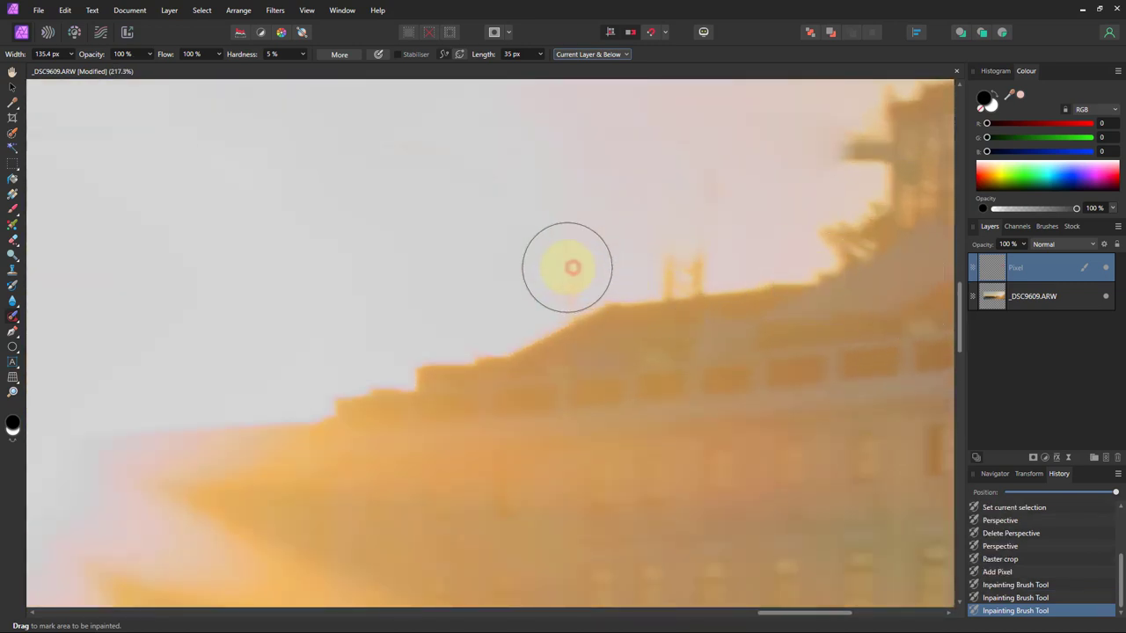
click(571, 264)
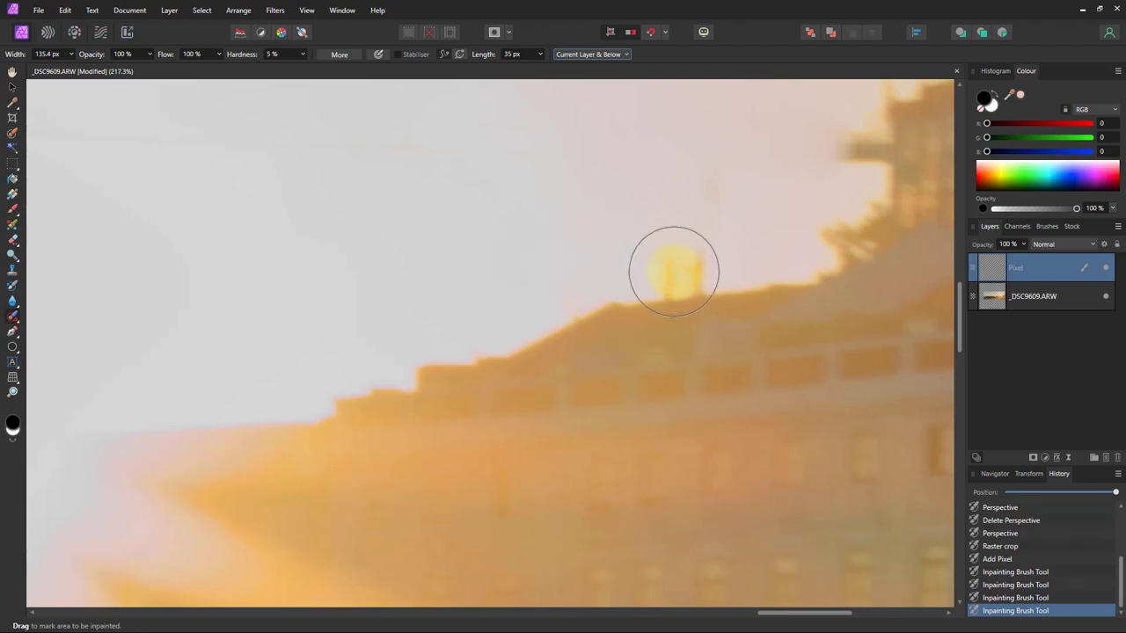
Step: Inpaint the twin roof posts' tops and the tip of the protruding ledge, undoing the stroke over the posts' bases
click(666, 252)
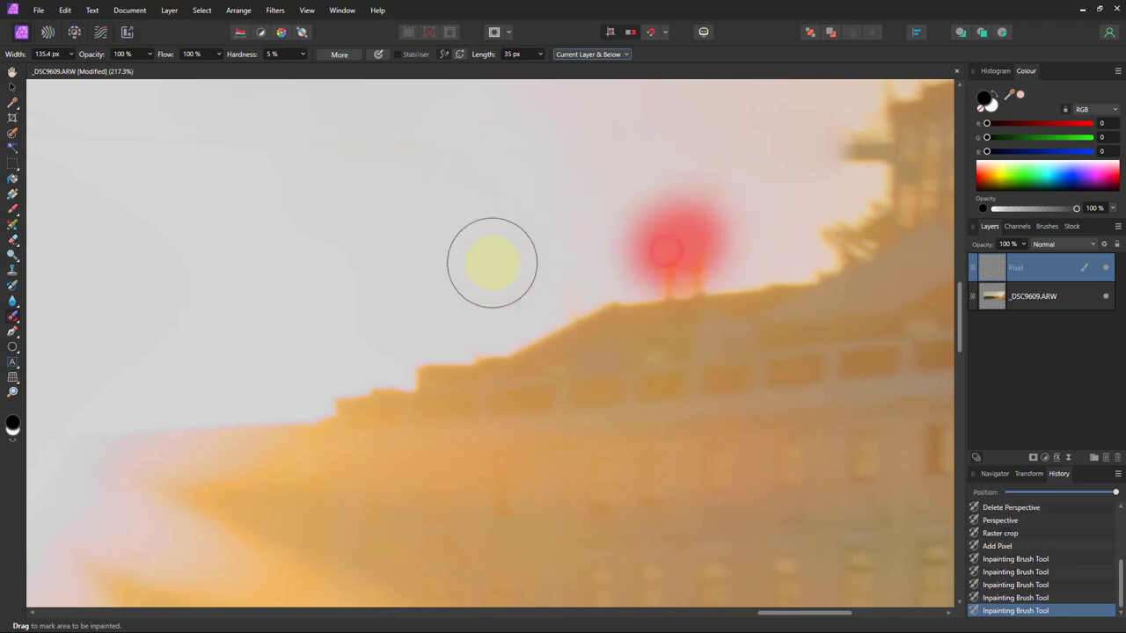
click(686, 288)
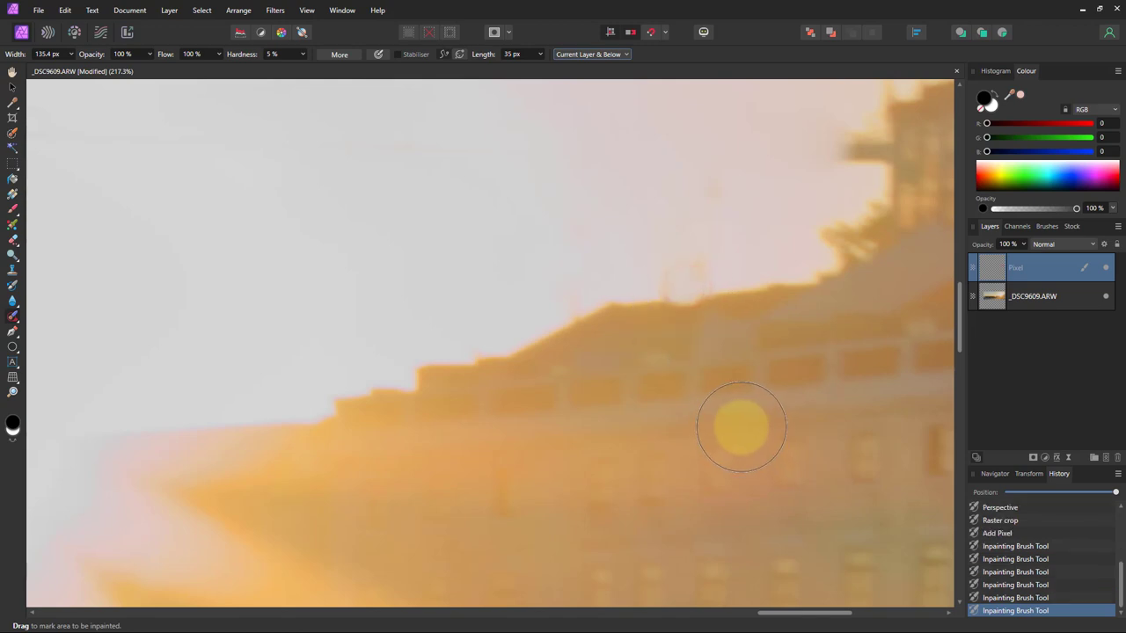
key(ctrl+z)
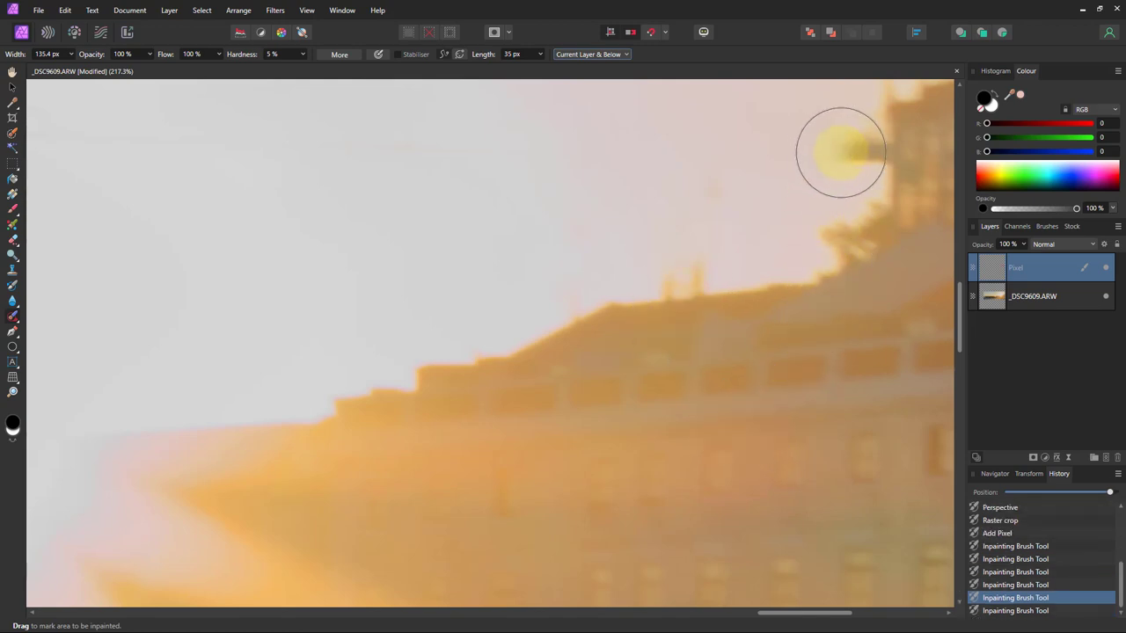
drag(840, 153, 791, 162)
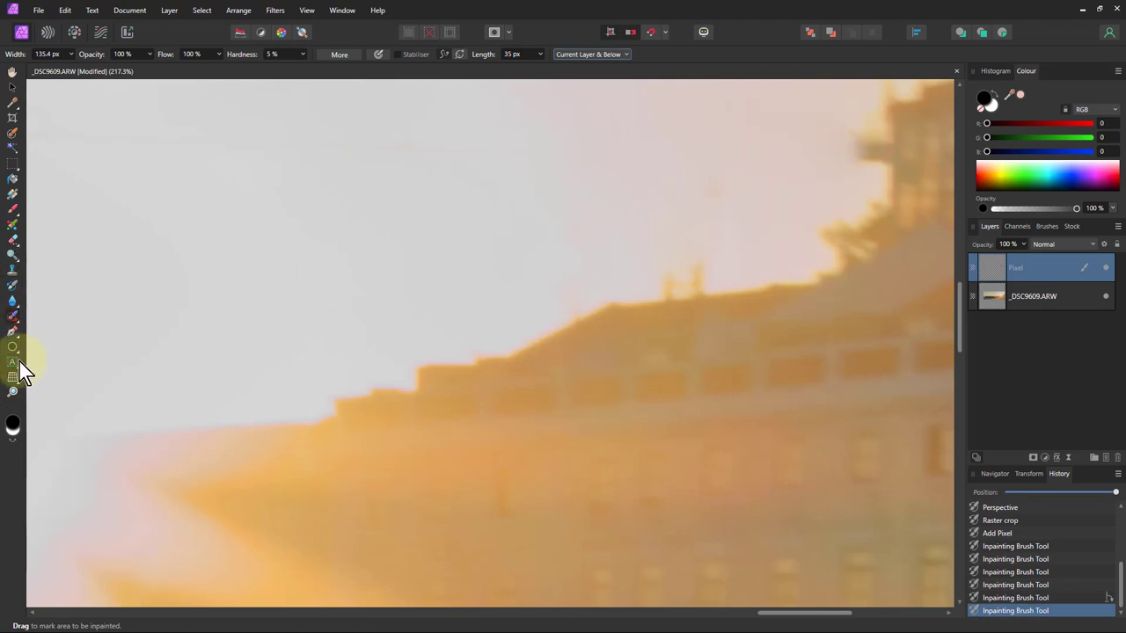
Step: Set the Clone Brush source to Current Layer & Below and clone clean roofline and sky over the leftover twin roof posts
click(12, 273)
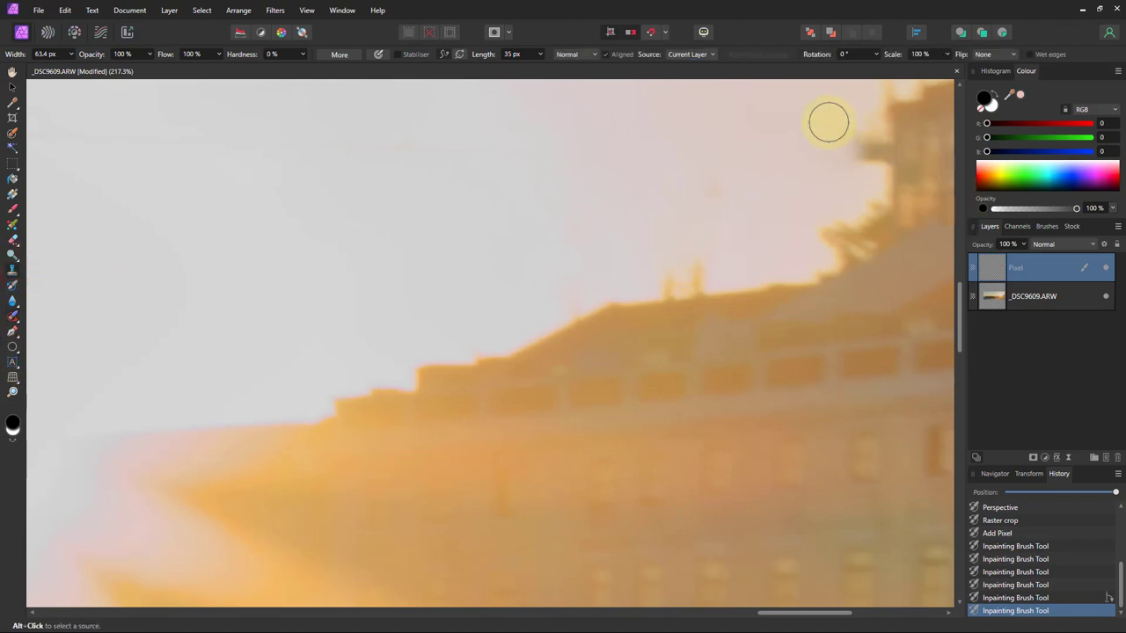
click(692, 54)
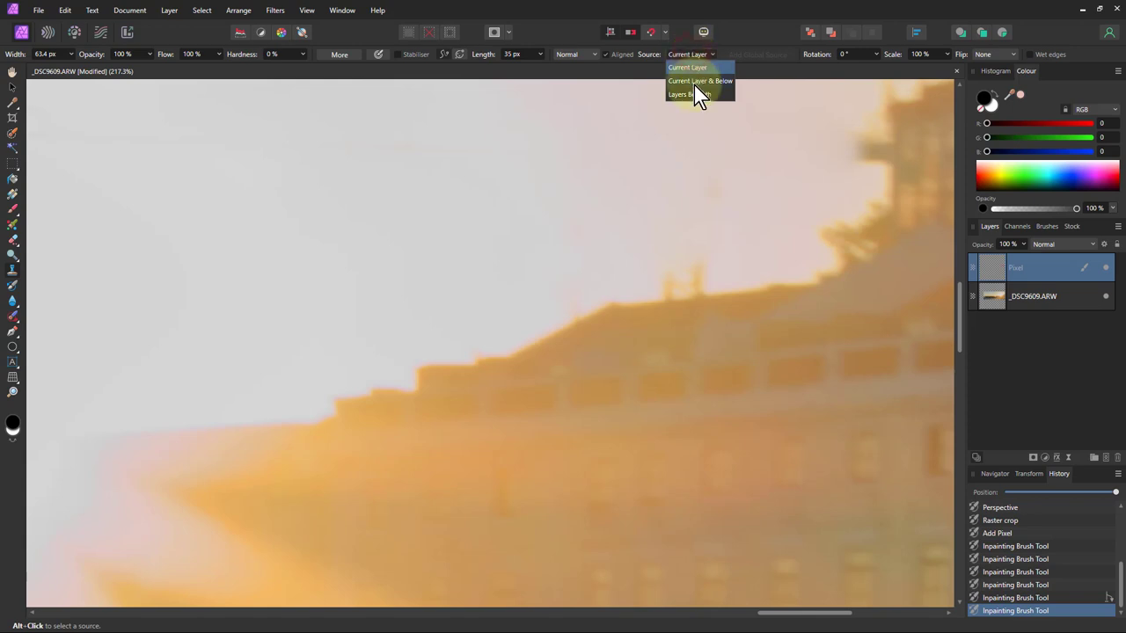
click(694, 81)
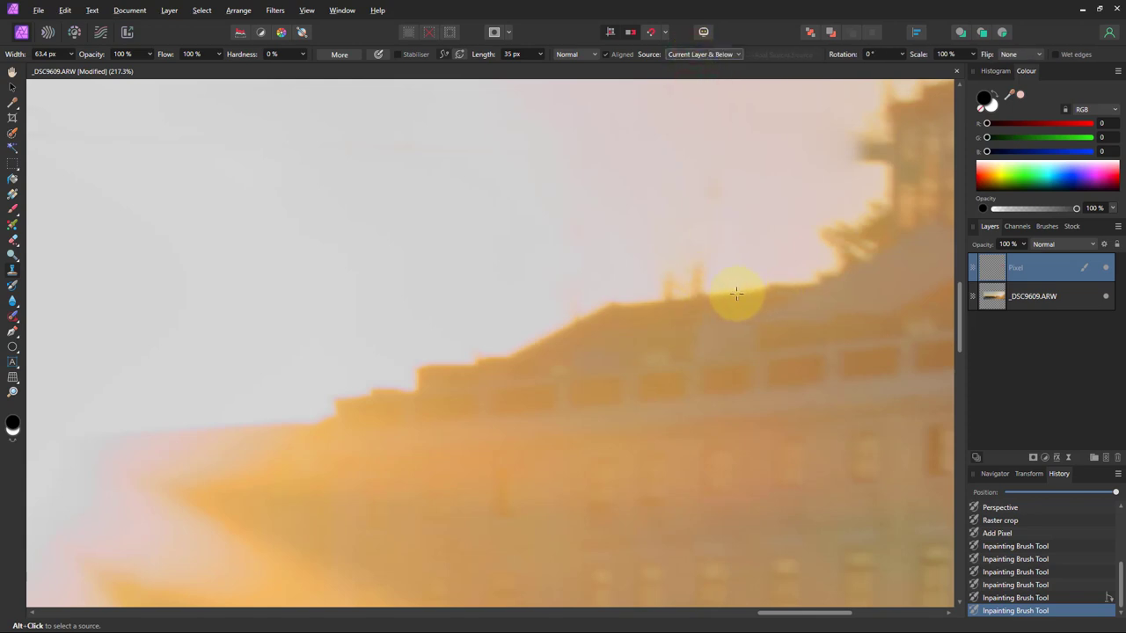
alt+click(736, 293)
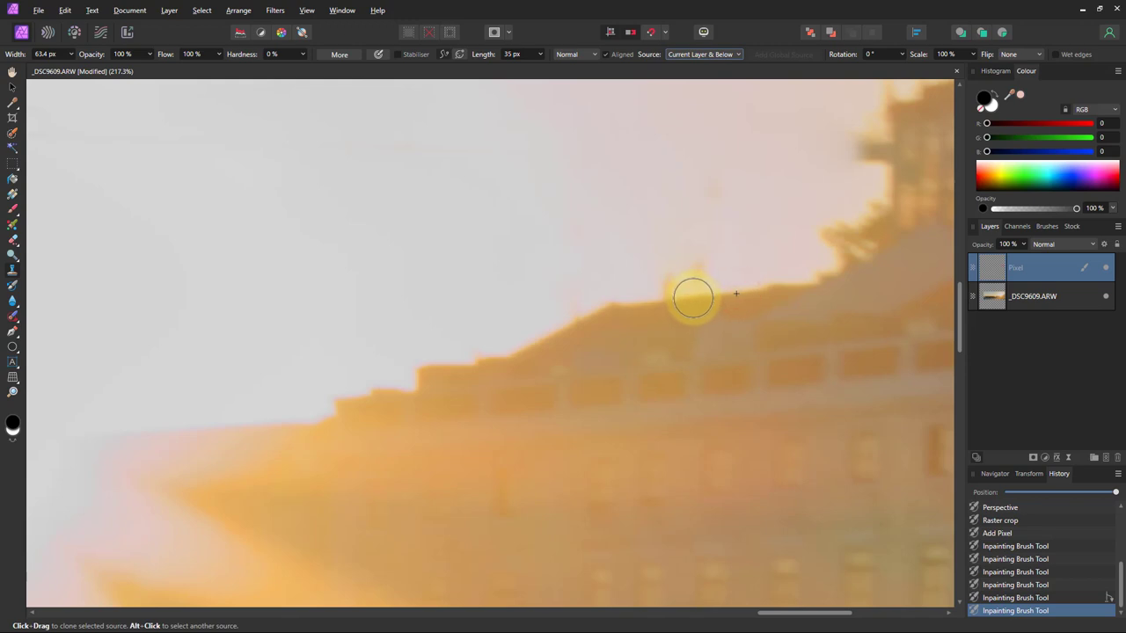
drag(693, 298, 678, 285)
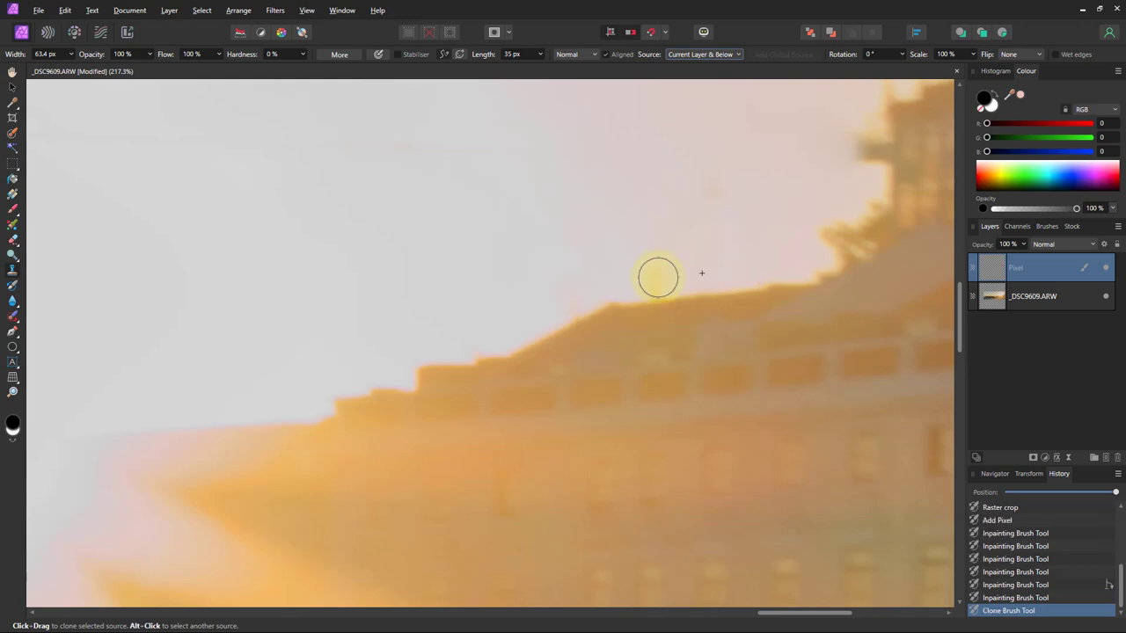
click(659, 277)
click(660, 276)
click(660, 278)
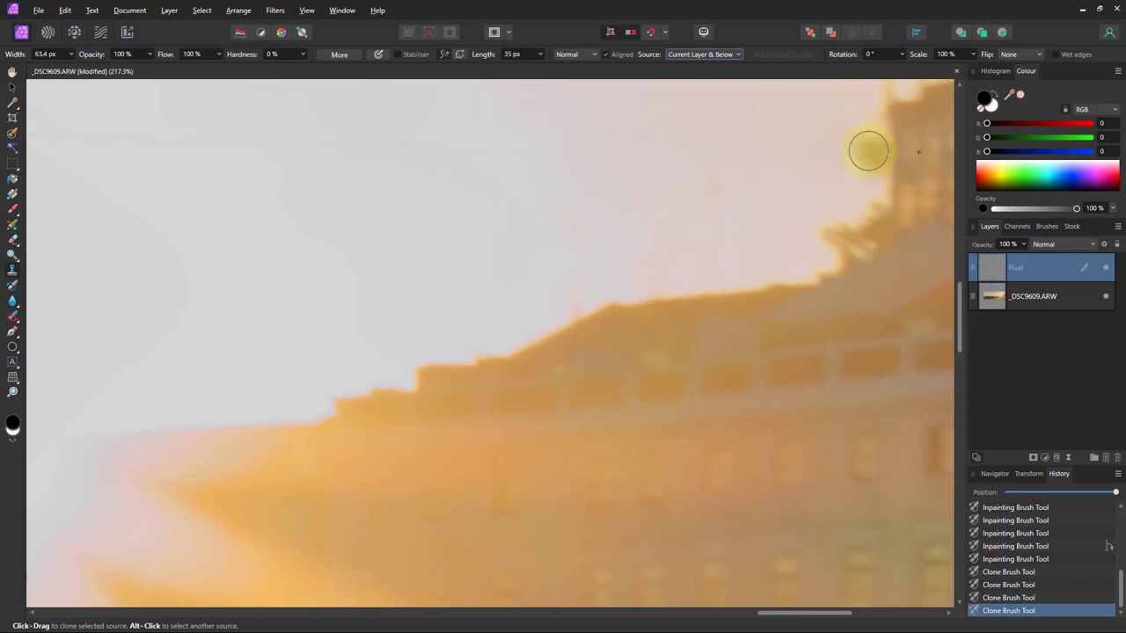
Step: Clone nearby clean sky over the patch of sky beside the tall building's edge, just above the rooftop foliage
alt+click(824, 142)
mouse_move(870, 141)
mouse_down()
mouse_move(870, 158)
mouse_move(854, 153)
mouse_up()
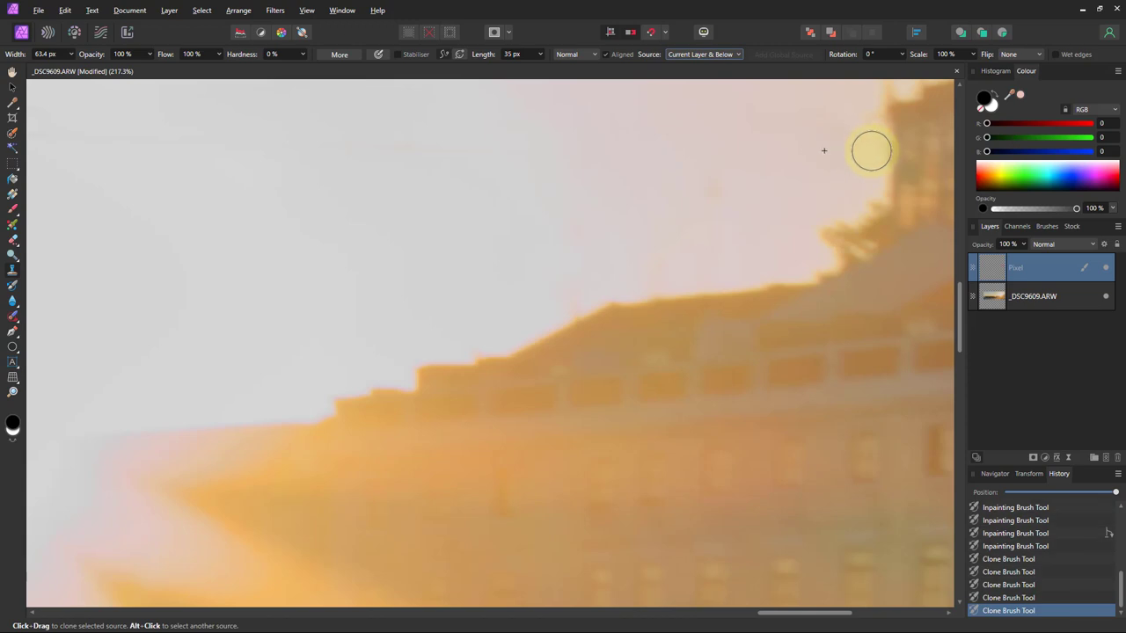
click(870, 152)
click(849, 150)
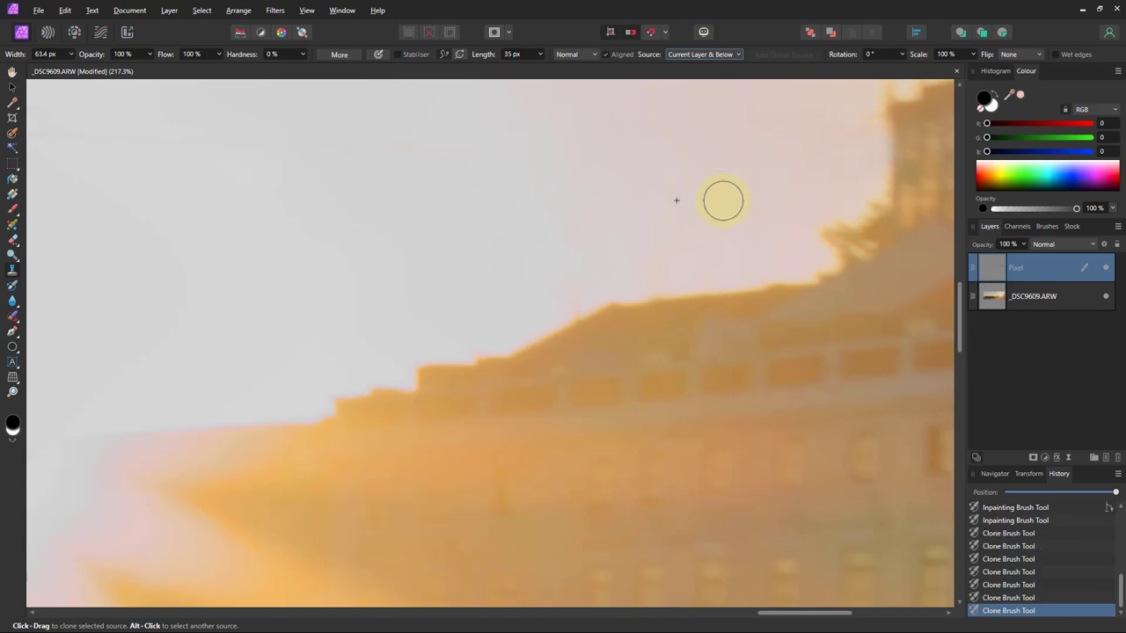
Step: Inpaint away the short vapour trail in the sky near the lamp post and small marks on the pavement by the skateboarder
key(ctrl+0)
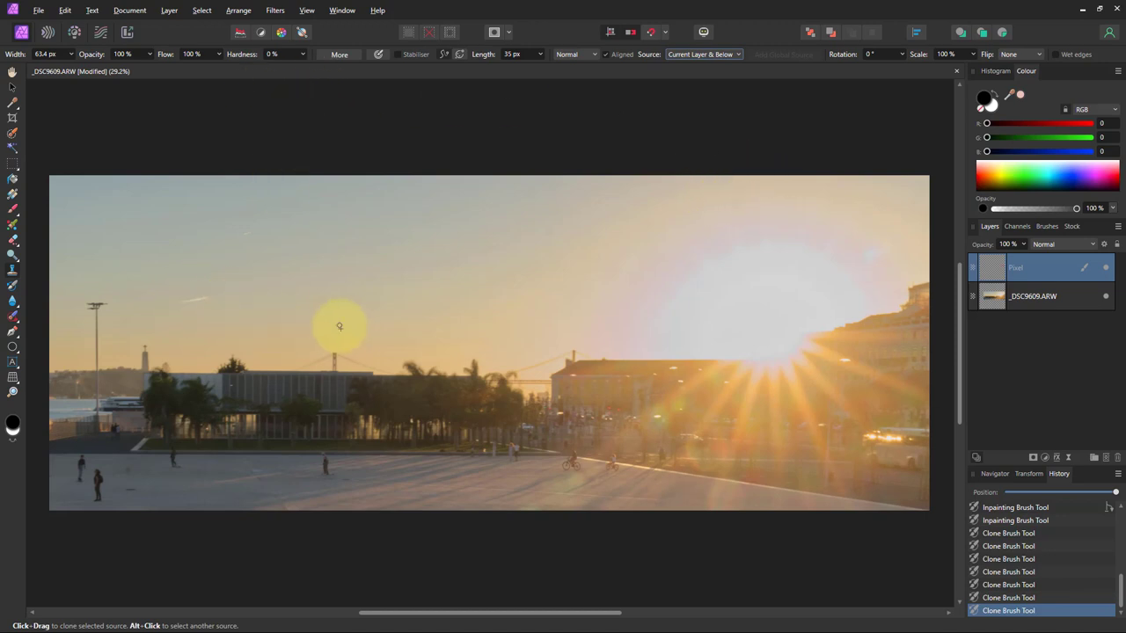
click(14, 317)
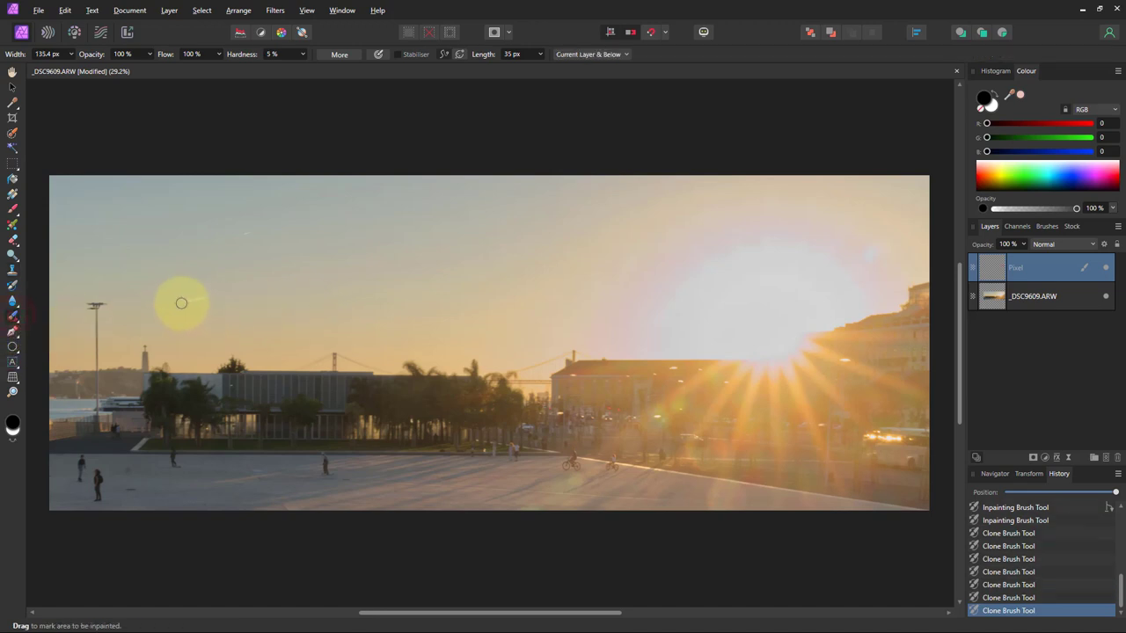
drag(178, 303, 212, 301)
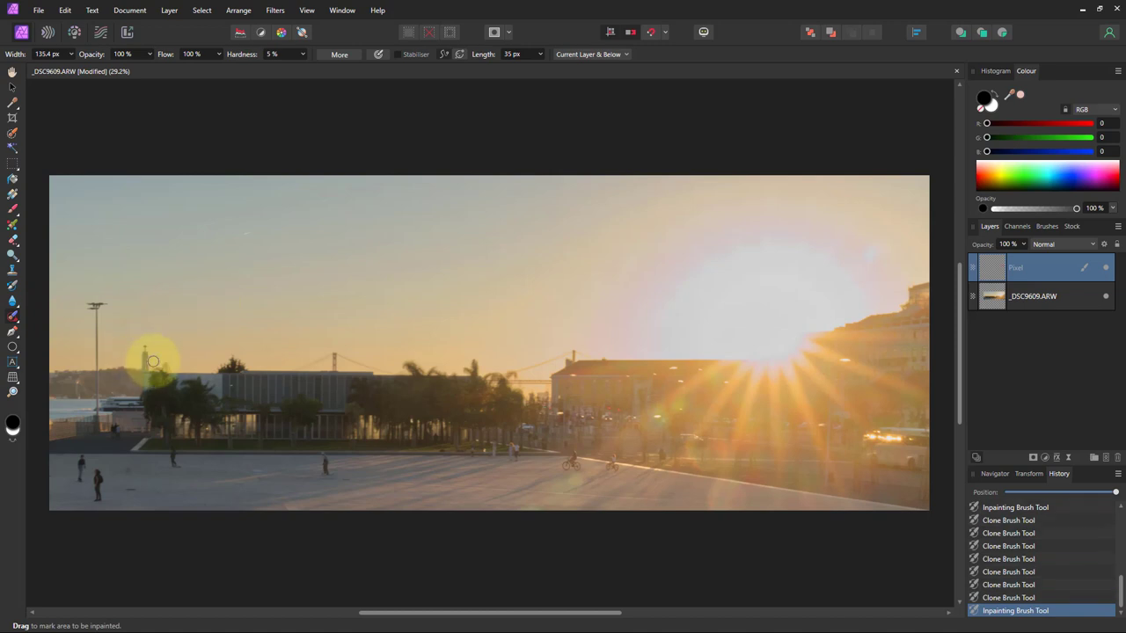
scroll(134, 471, up, 5)
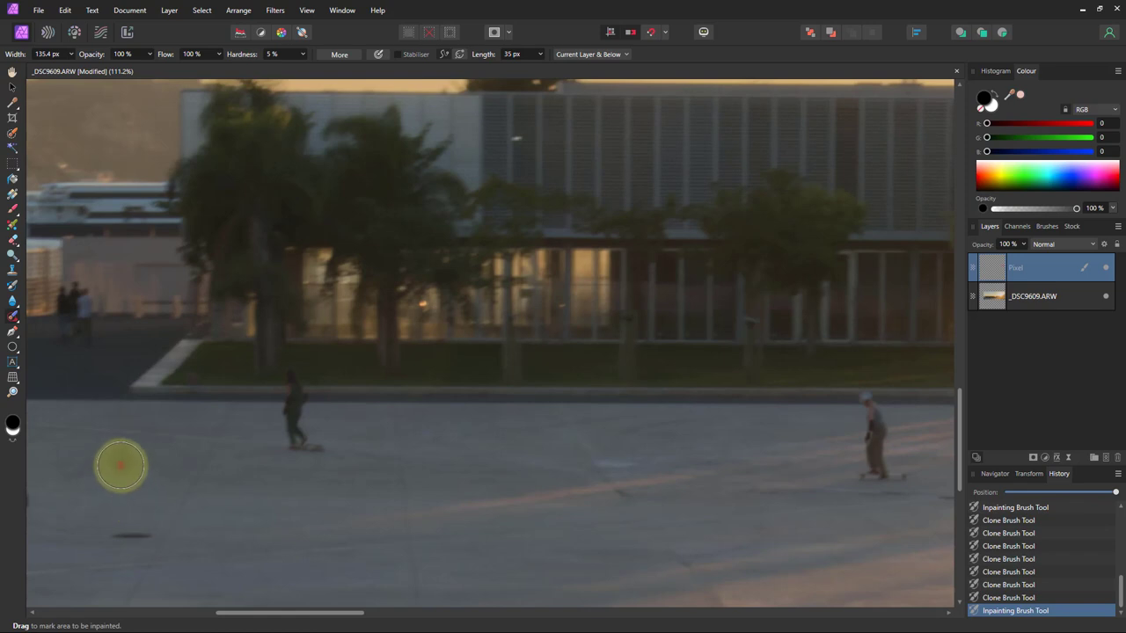
click(120, 466)
click(108, 482)
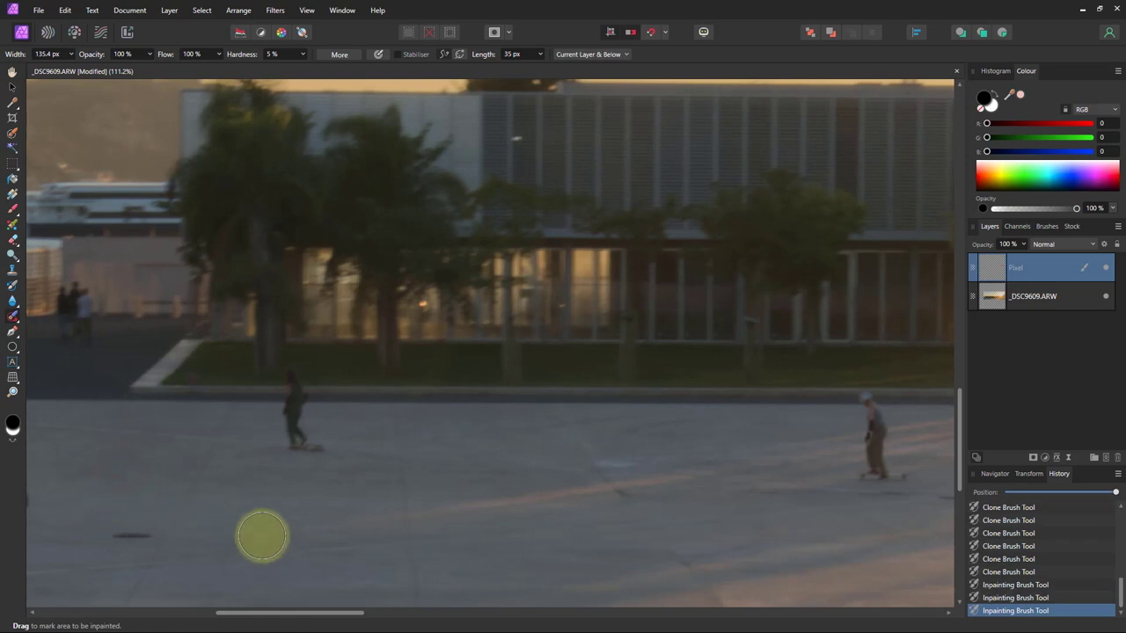
Step: Review the Assistant preferences for how new filter and adjustment layers are added to a selection
key(ctrl+0)
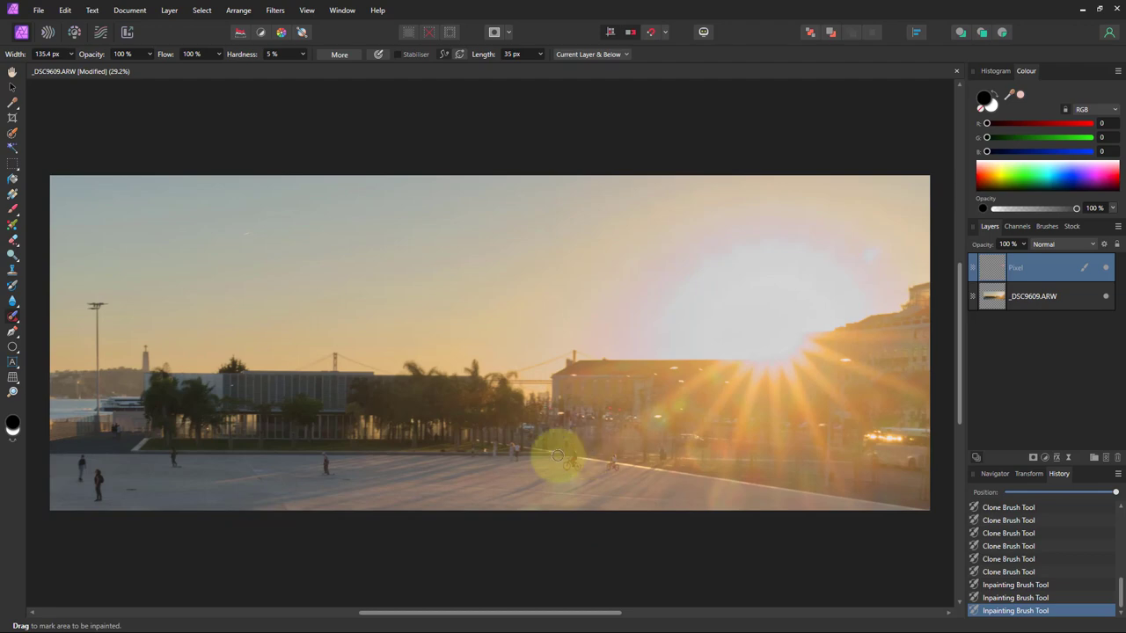
scroll(581, 471, up, 2)
scroll(582, 479, up, 4)
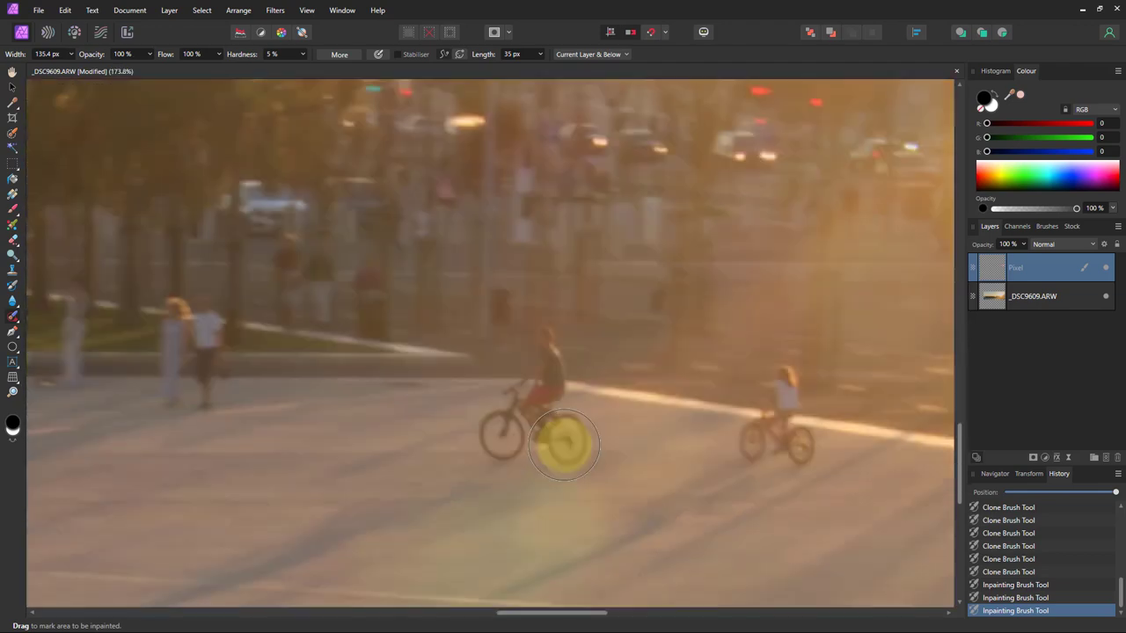
scroll(495, 432, up, 3)
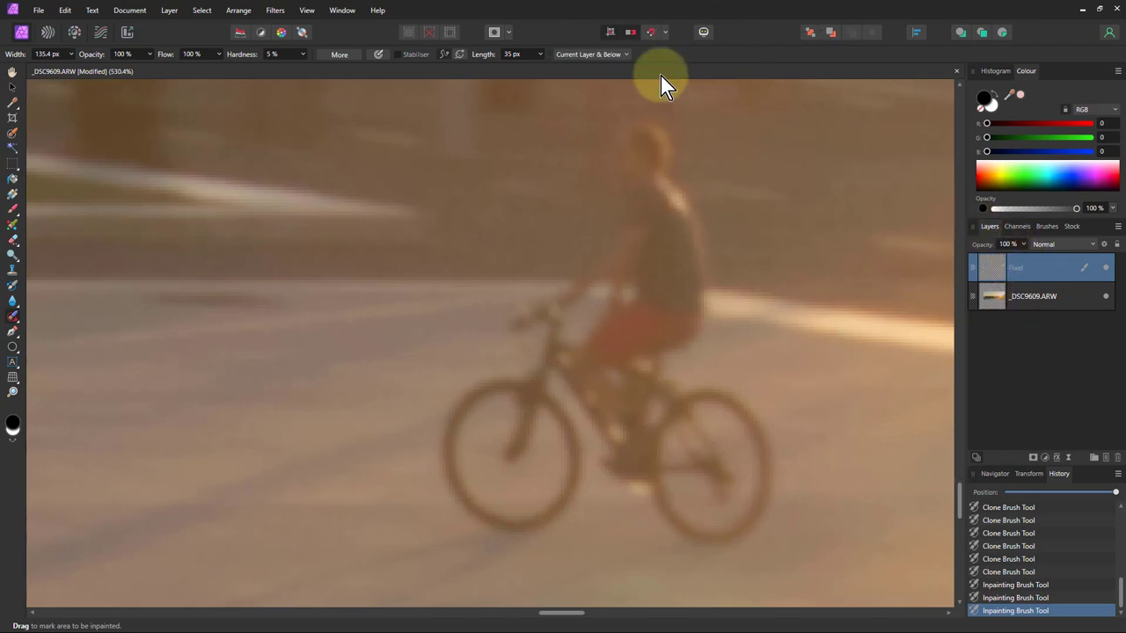
click(704, 33)
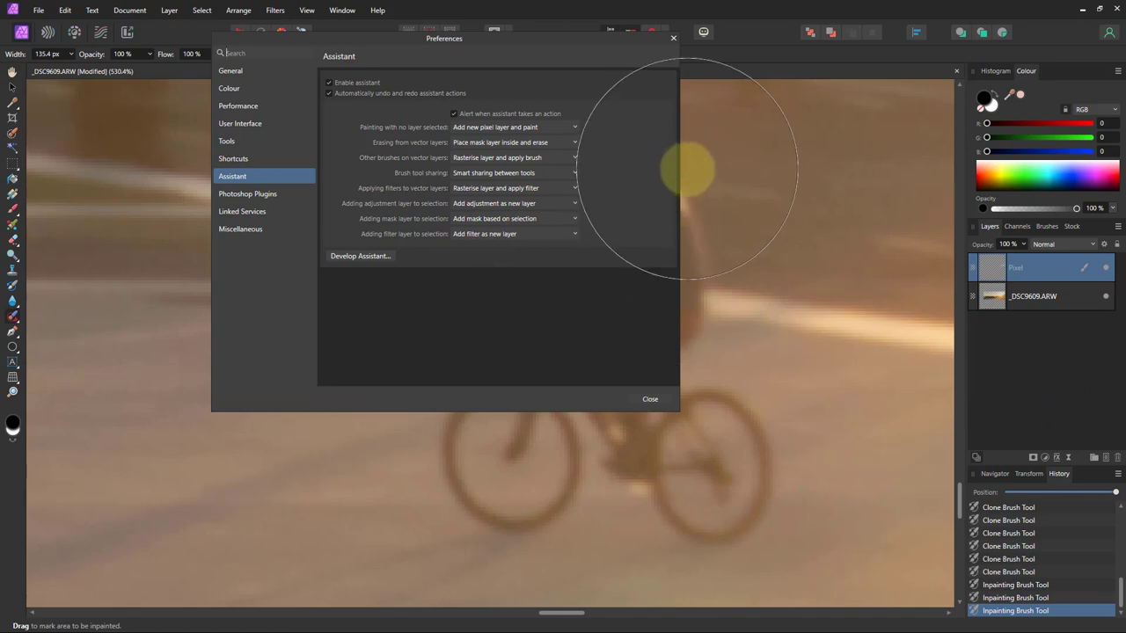
click(675, 42)
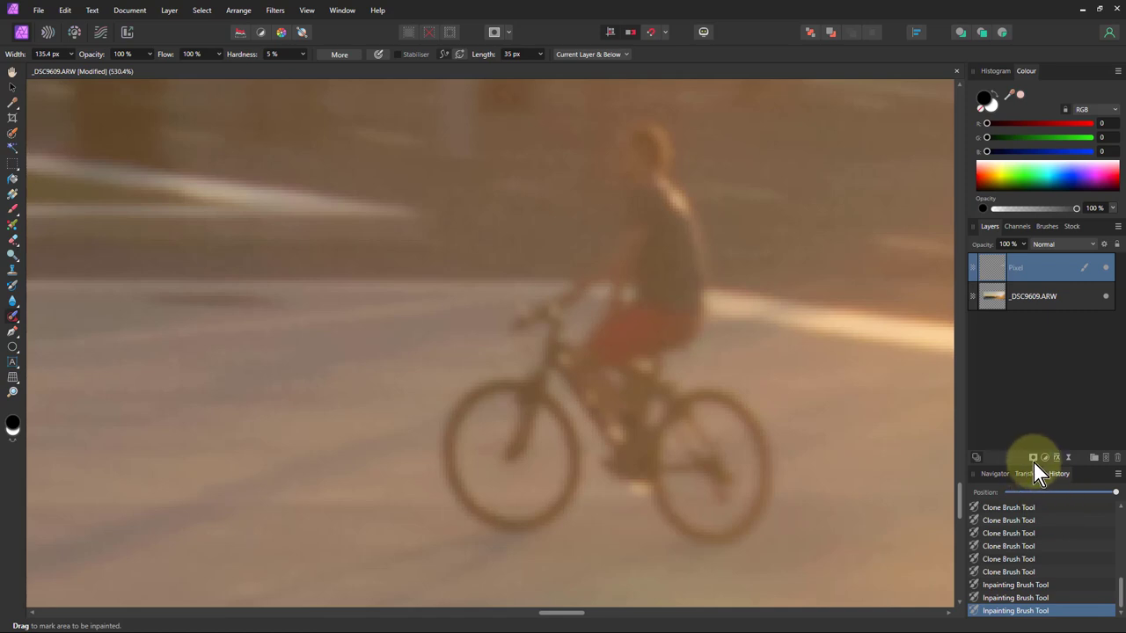
Step: Add a live High Pass filter above the pixel layer with Linear Light blend mode and a 0.8 px radius
click(1069, 457)
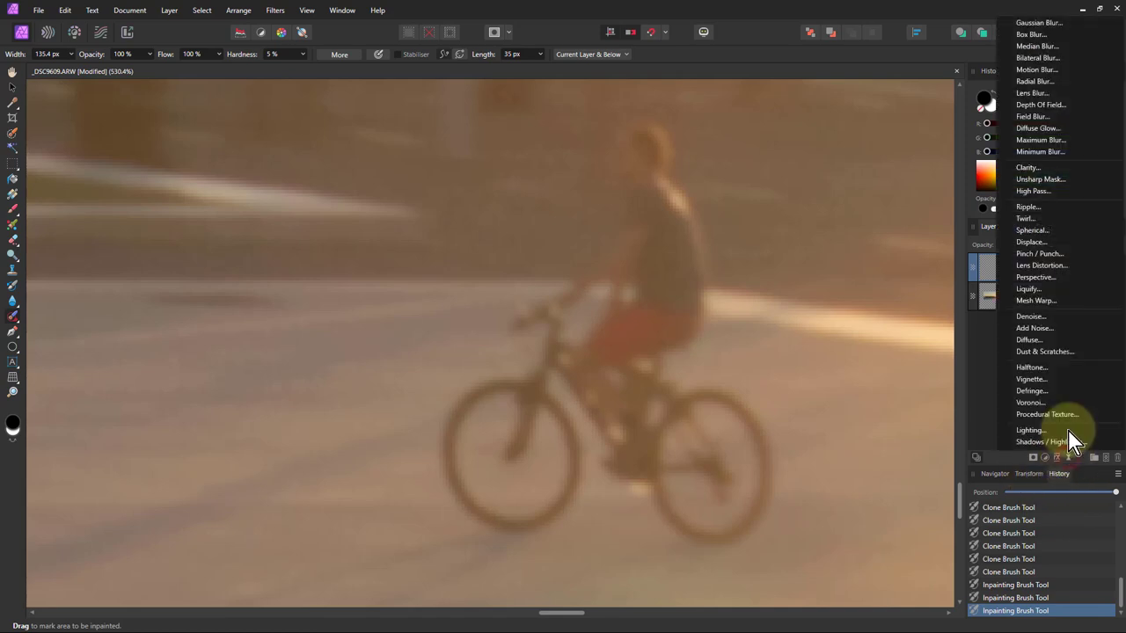
click(1029, 191)
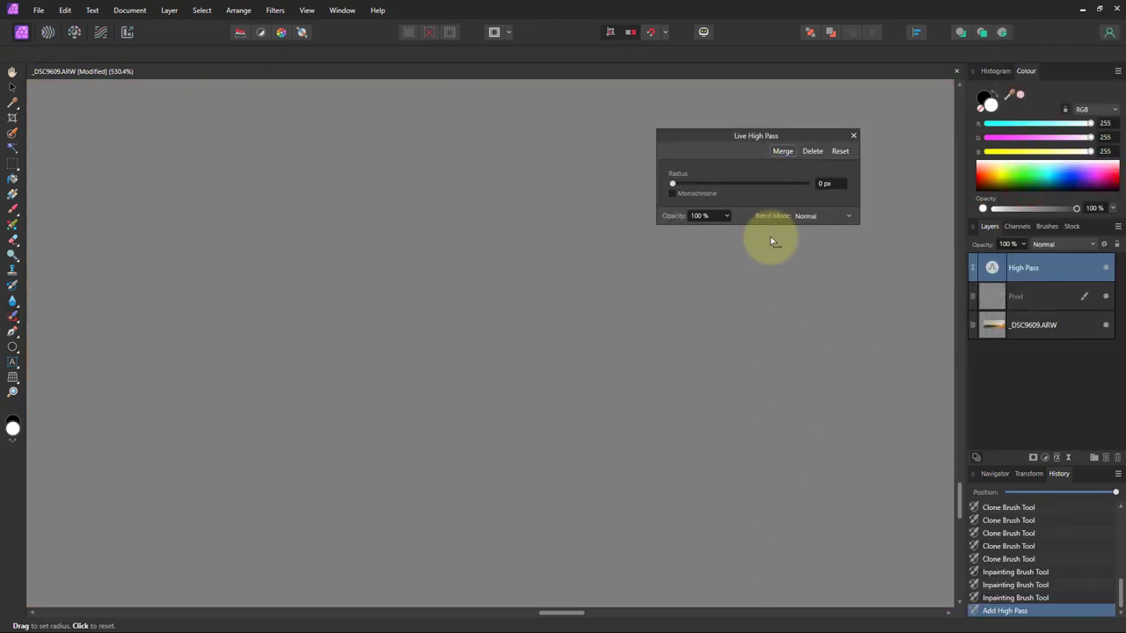
click(811, 218)
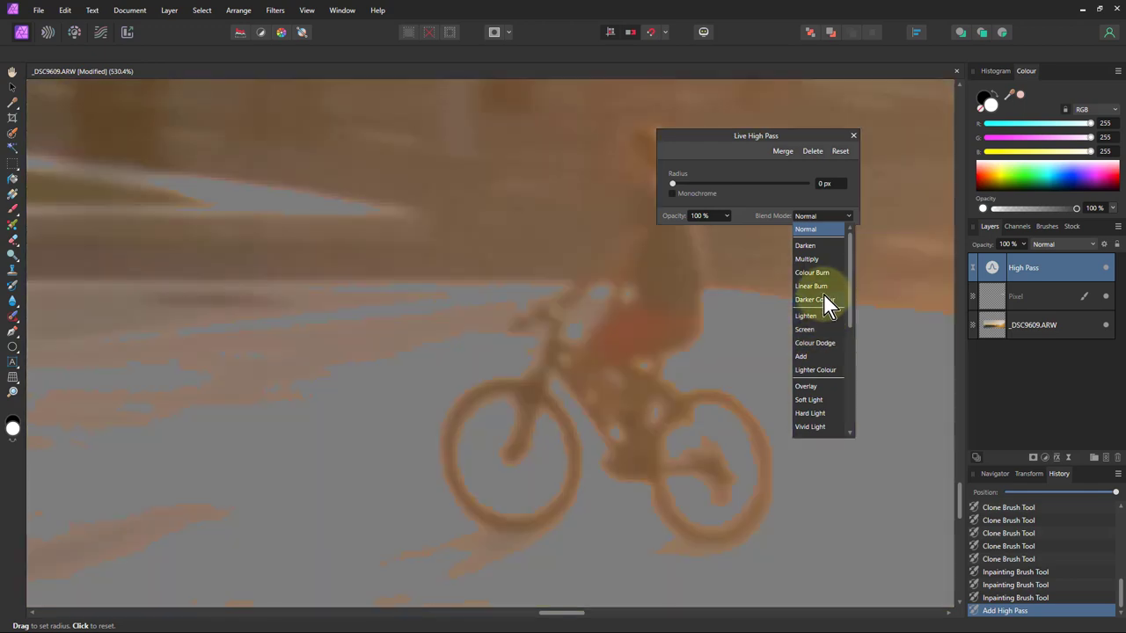
scroll(810, 404, down, 1)
scroll(809, 444, down, 2)
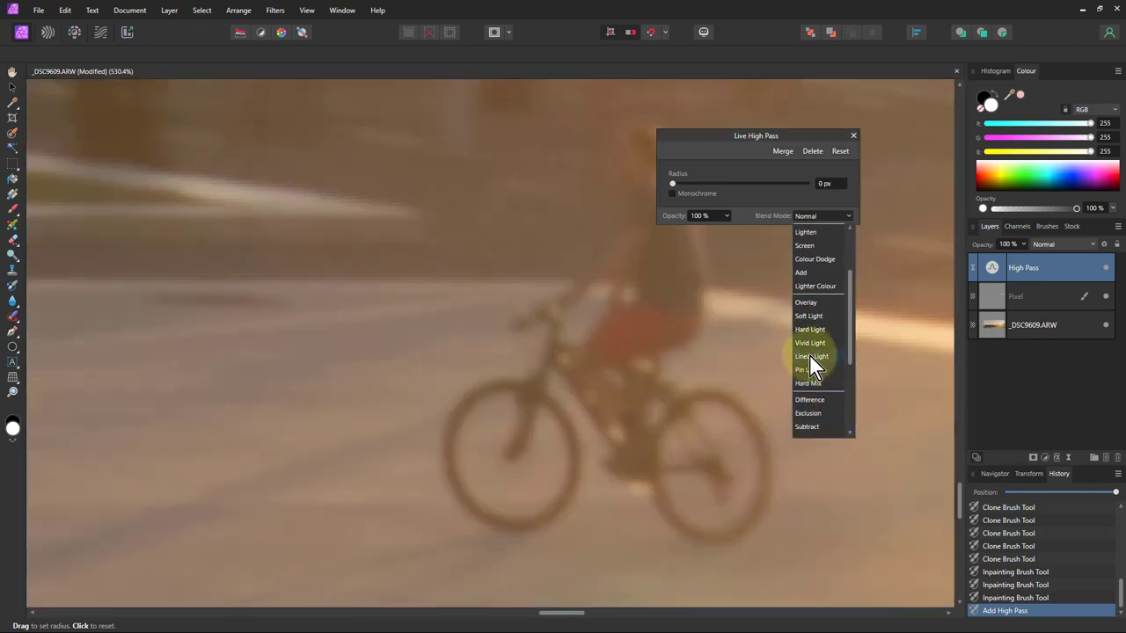
click(811, 358)
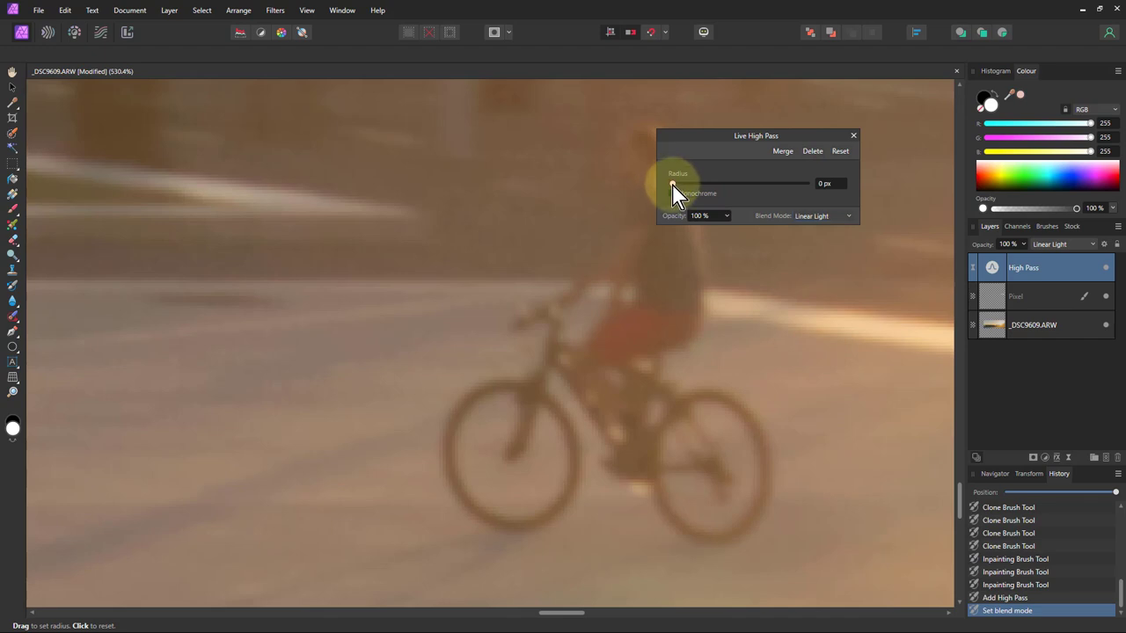
drag(673, 184, 696, 186)
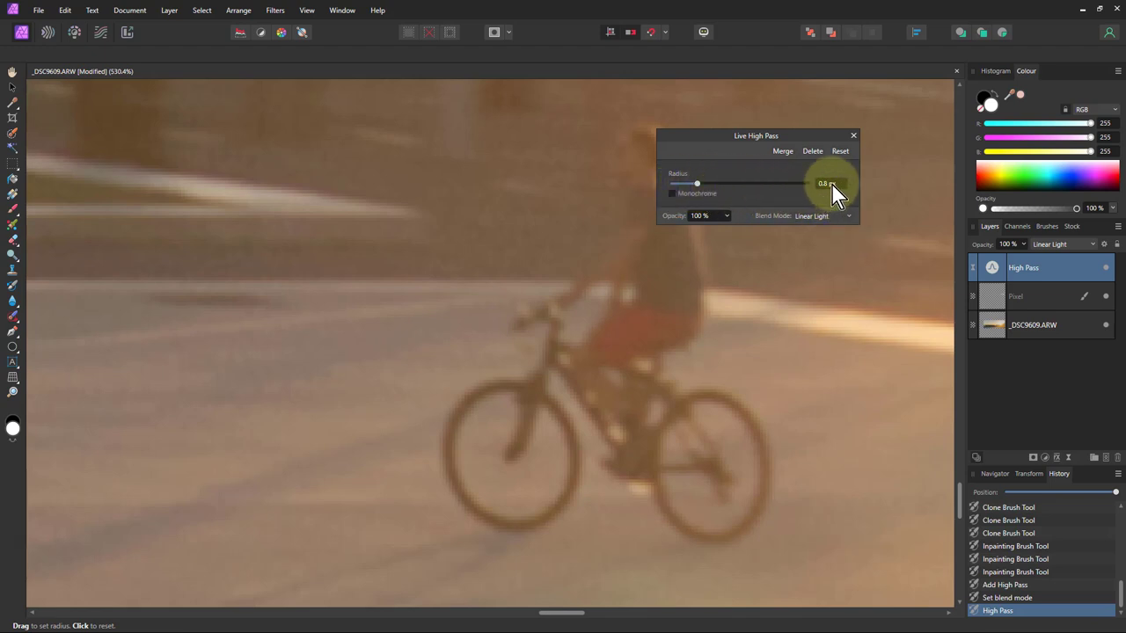
mouse_move(832, 186)
mouse_down()
mouse_move(839, 243)
mouse_move(831, 189)
mouse_up()
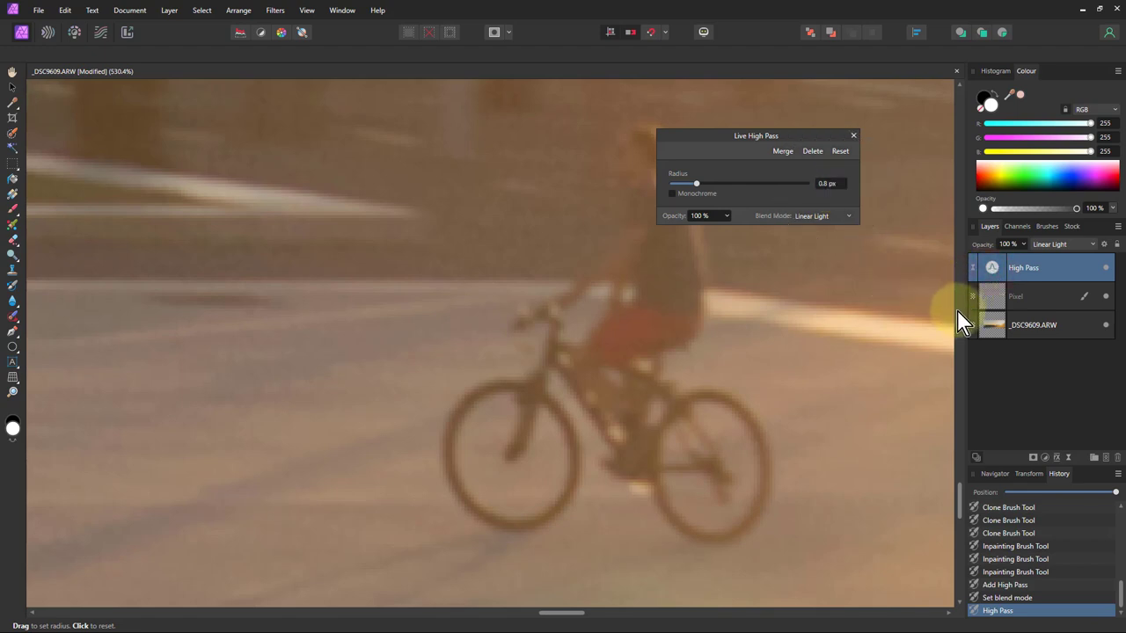
Step: Duplicate the High Pass layer, set the copy's radius to 0.1 px, and compare the image with the sharpening off and on
key(ctrl+j)
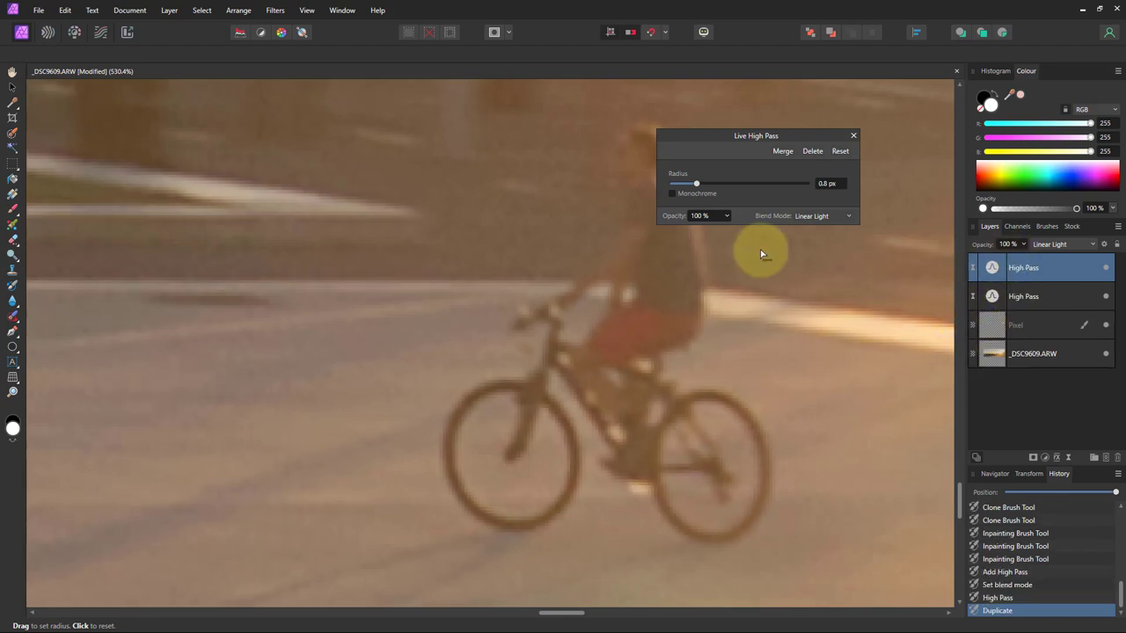
drag(696, 183, 687, 183)
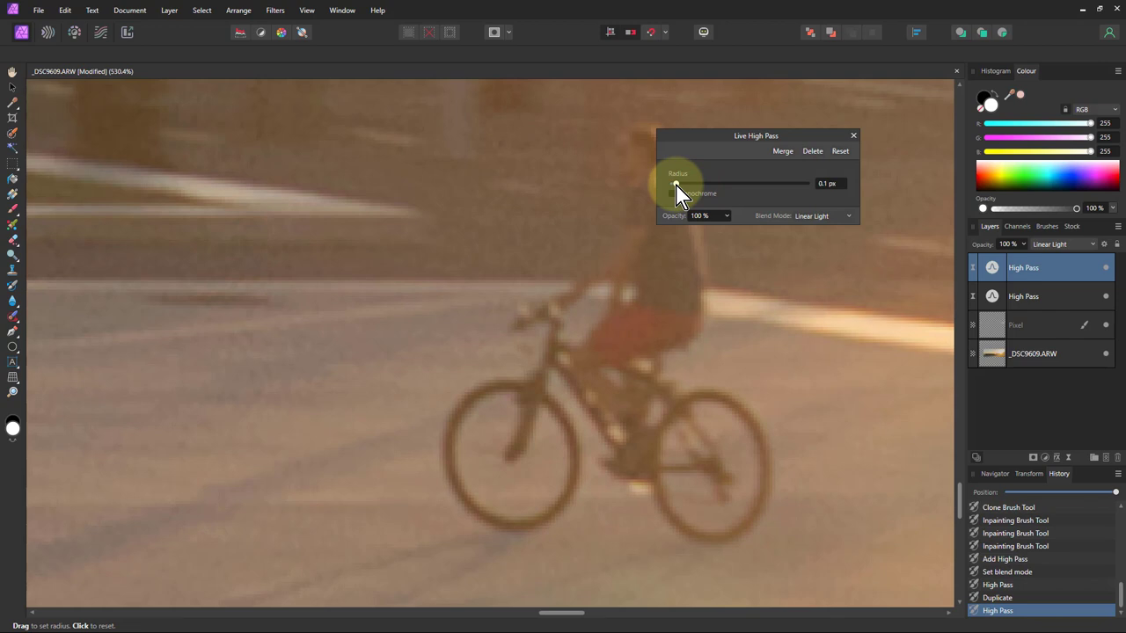
click(1106, 268)
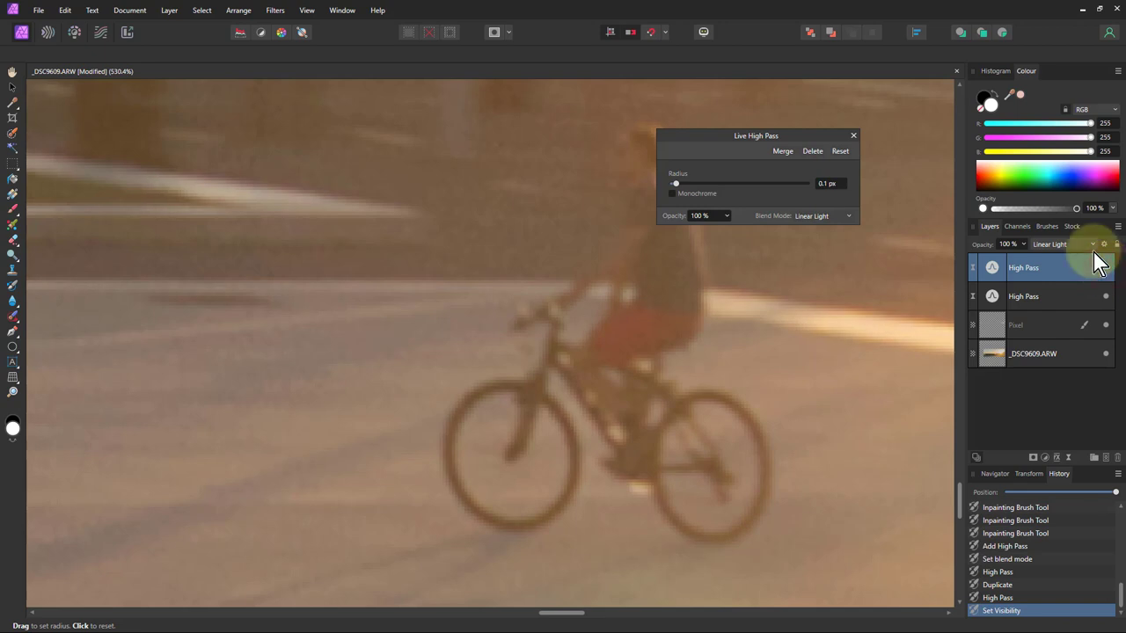
click(853, 135)
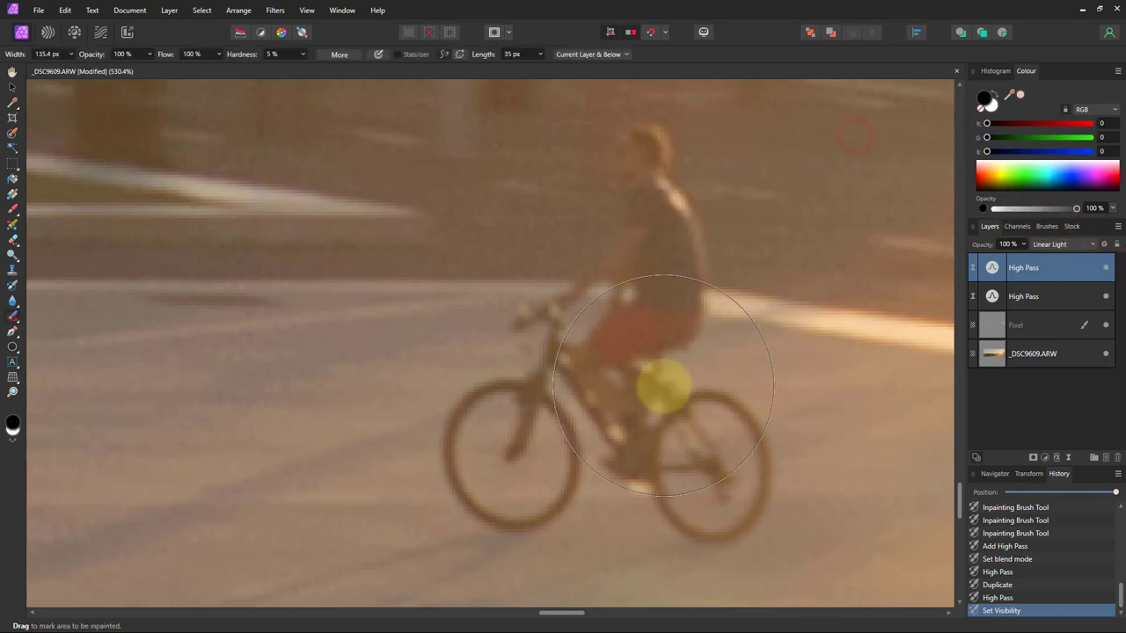
shift+click(1065, 297)
click(1106, 296)
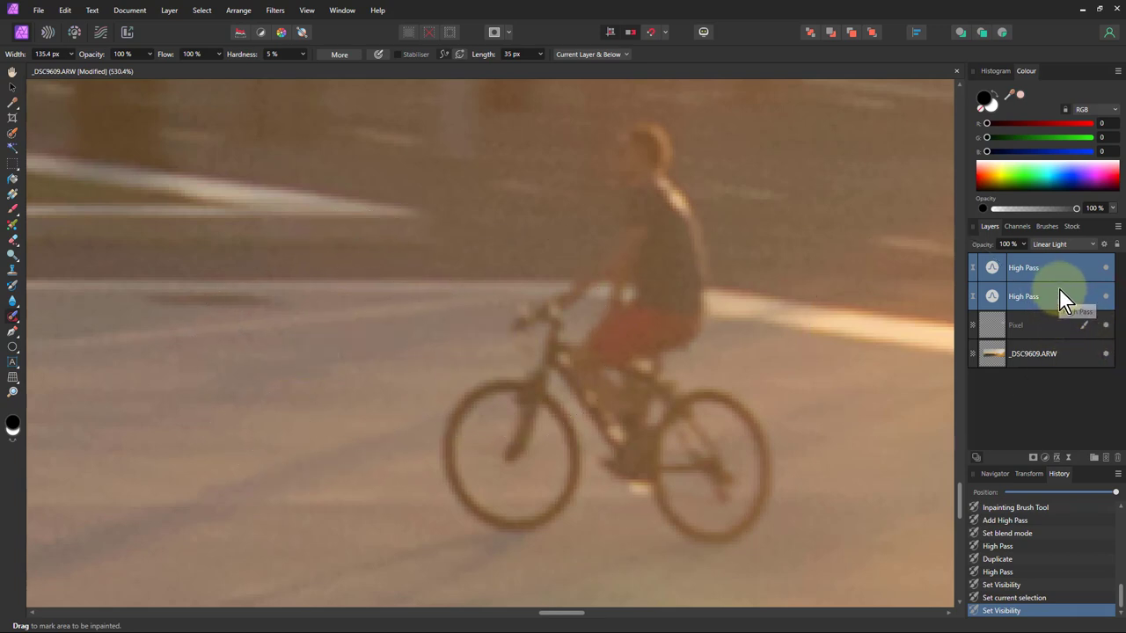
Step: Add a live Denoise filter directly above the pixel layer, beneath both High Pass layers, with Luminance set to 10%
click(991, 329)
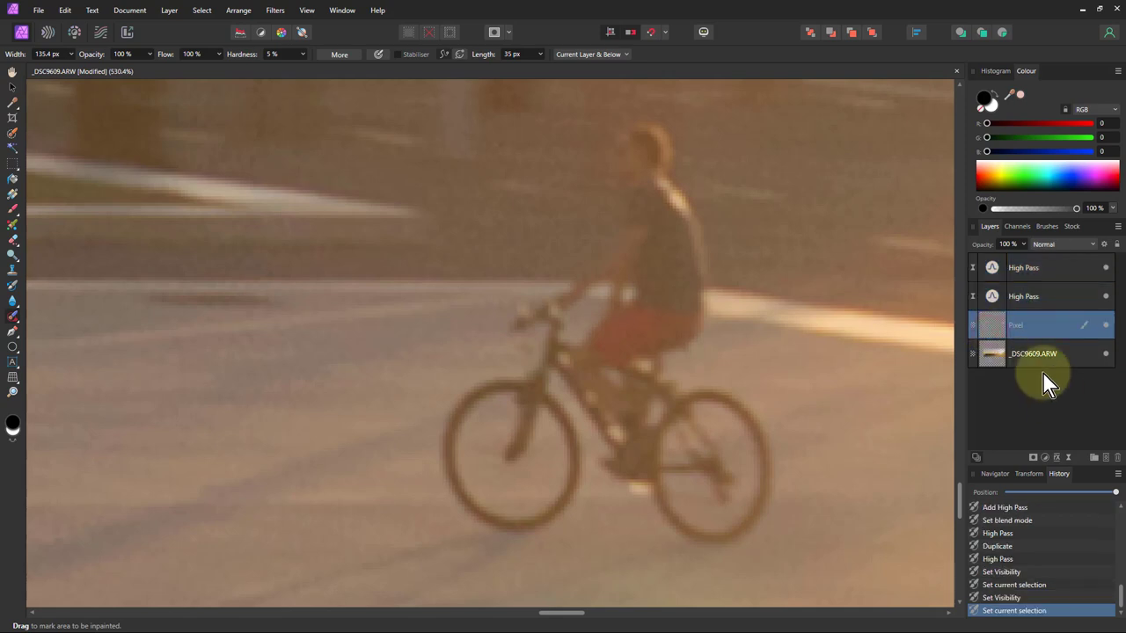
click(1069, 457)
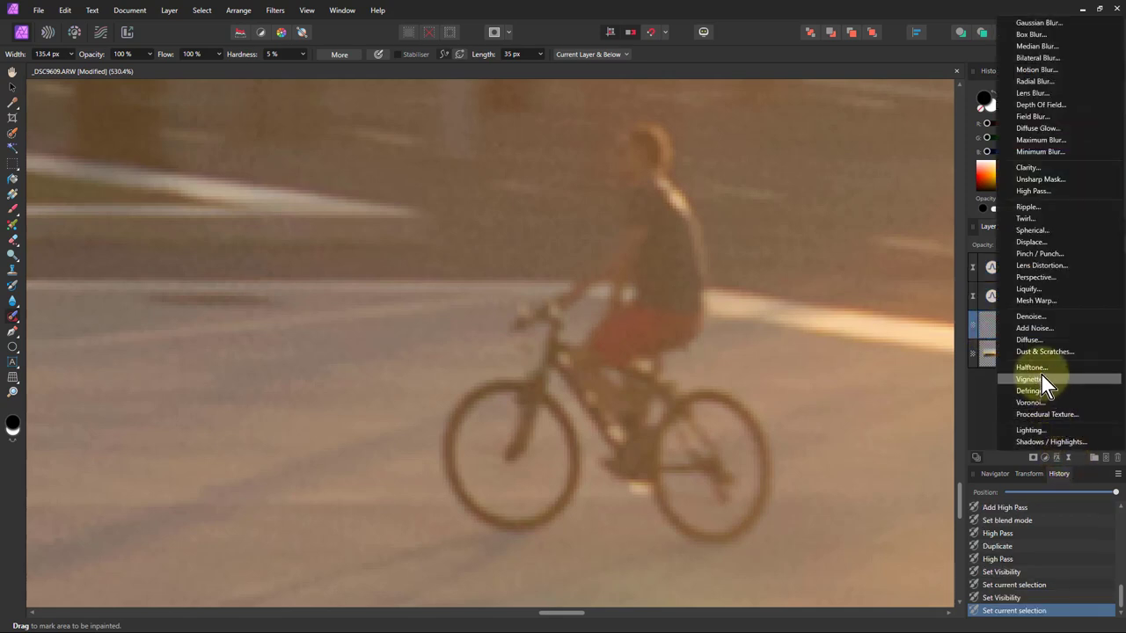
click(1036, 316)
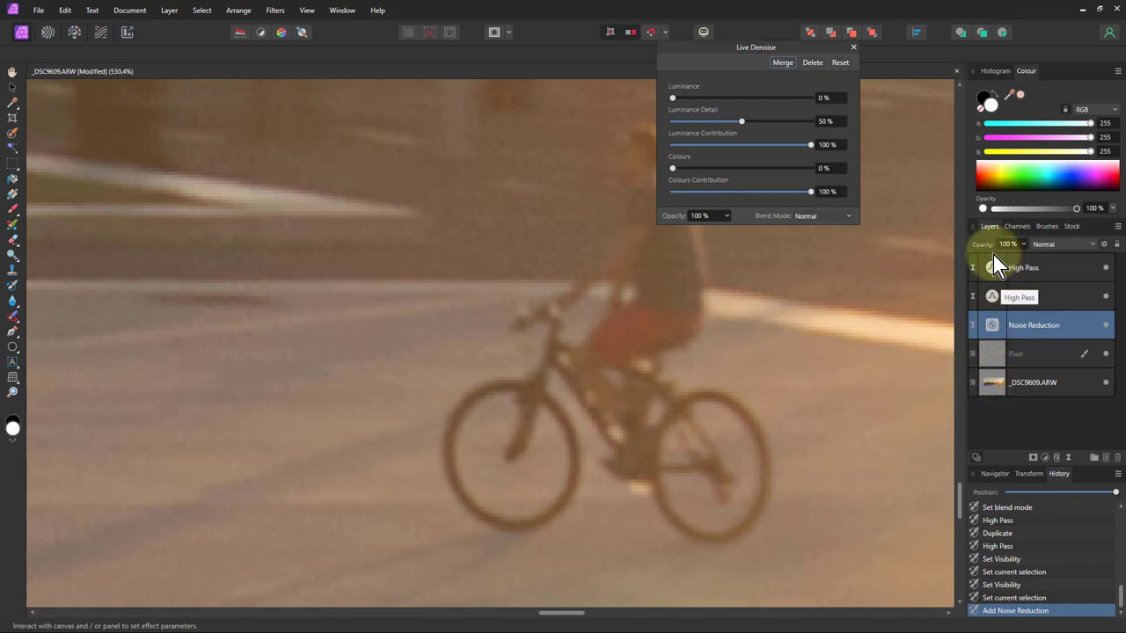
drag(672, 100, 687, 102)
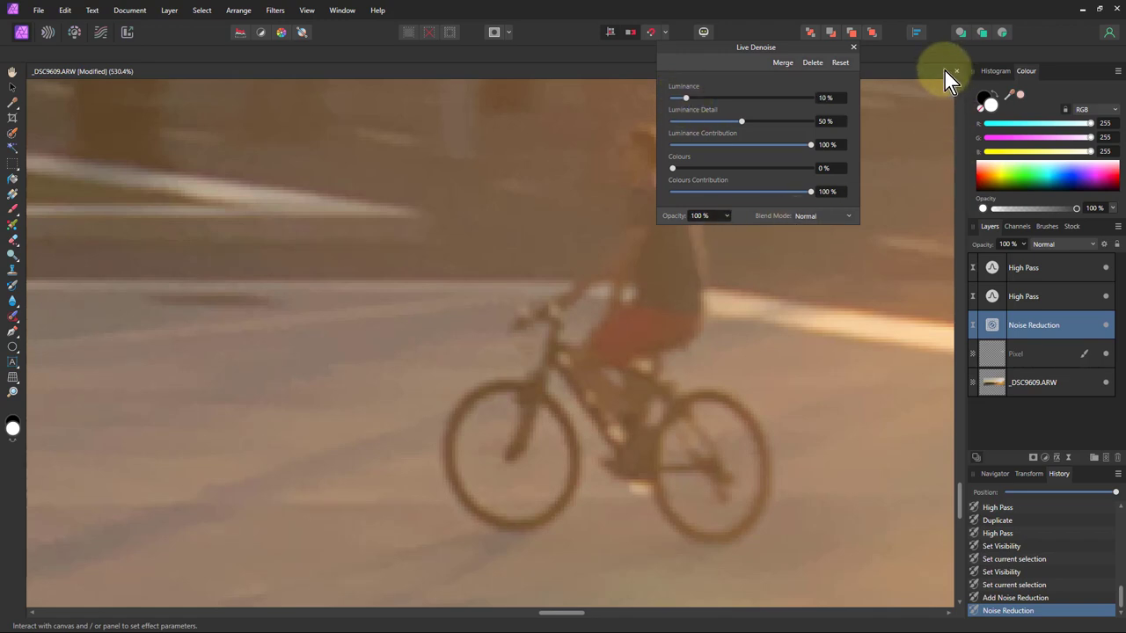
click(853, 48)
key(j)
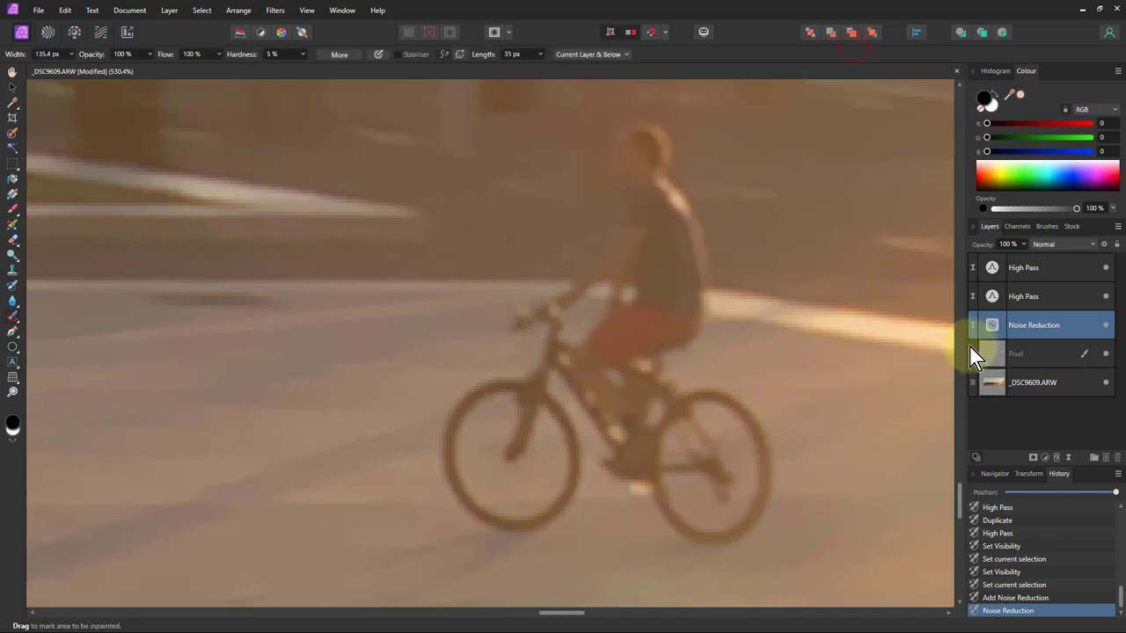
Step: Add a Curves adjustment layer at the top of the stack, above both High Pass layers
click(992, 267)
key(ctrl+0)
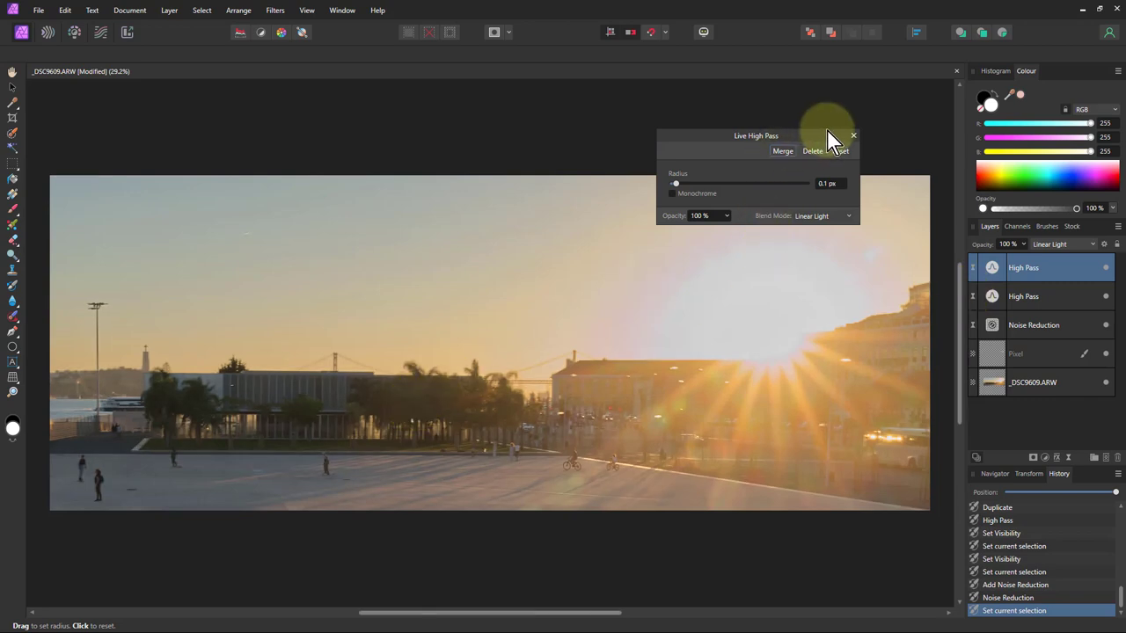
click(853, 136)
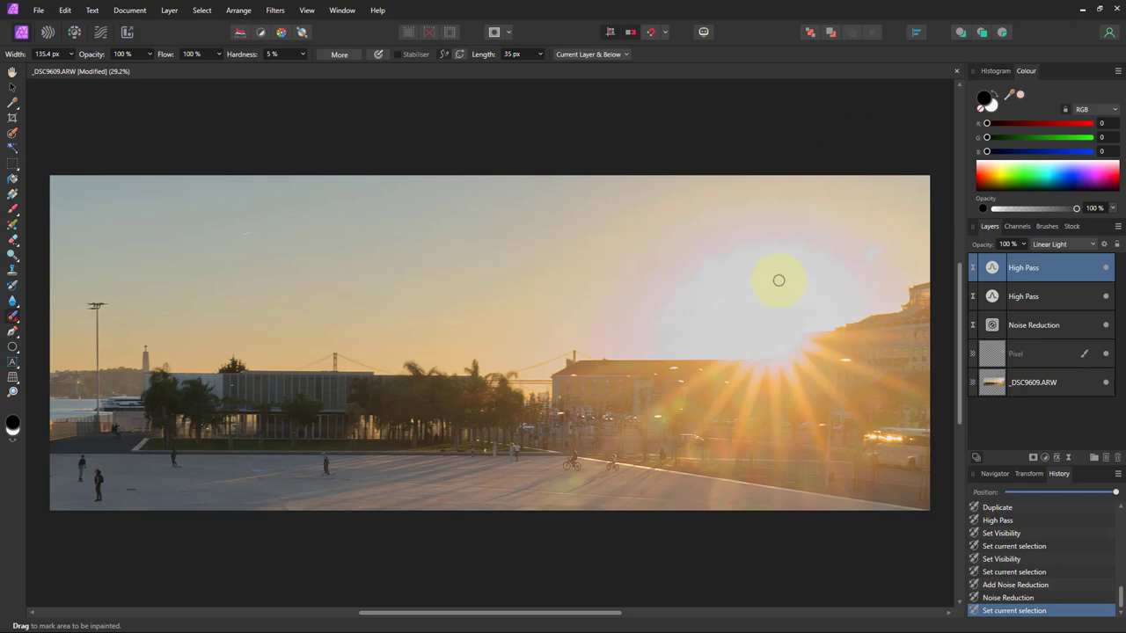
click(1046, 461)
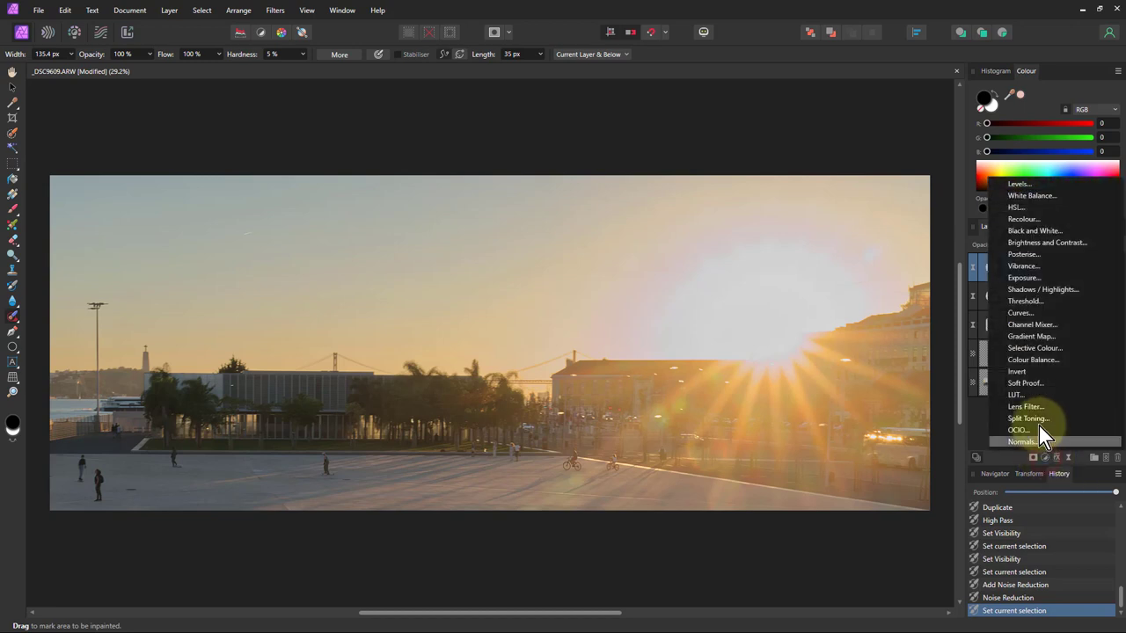
click(1032, 314)
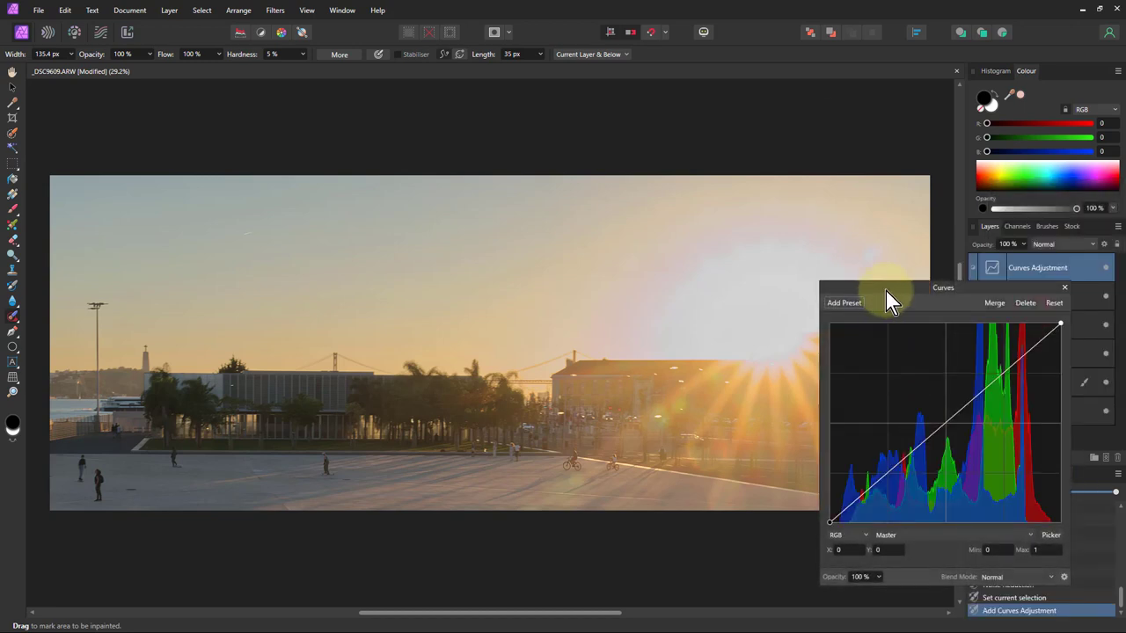
drag(885, 292, 905, 293)
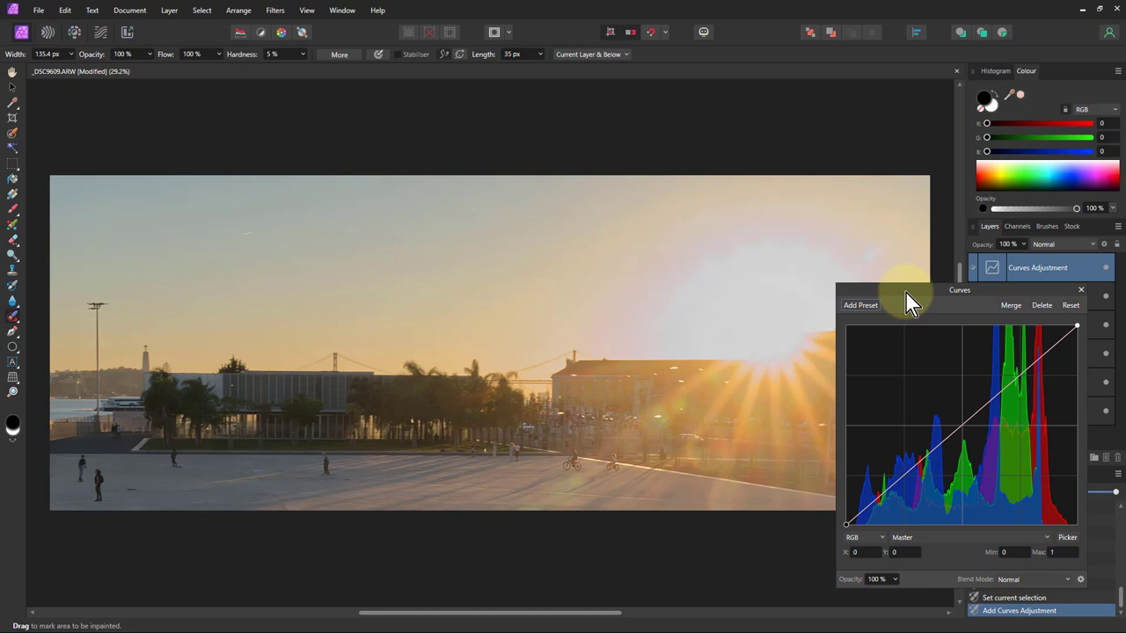
Step: Add a shadow point at about 0.231, 0.216 and a highlight point at about 0.778, 0.8 on the Master curve
click(1032, 369)
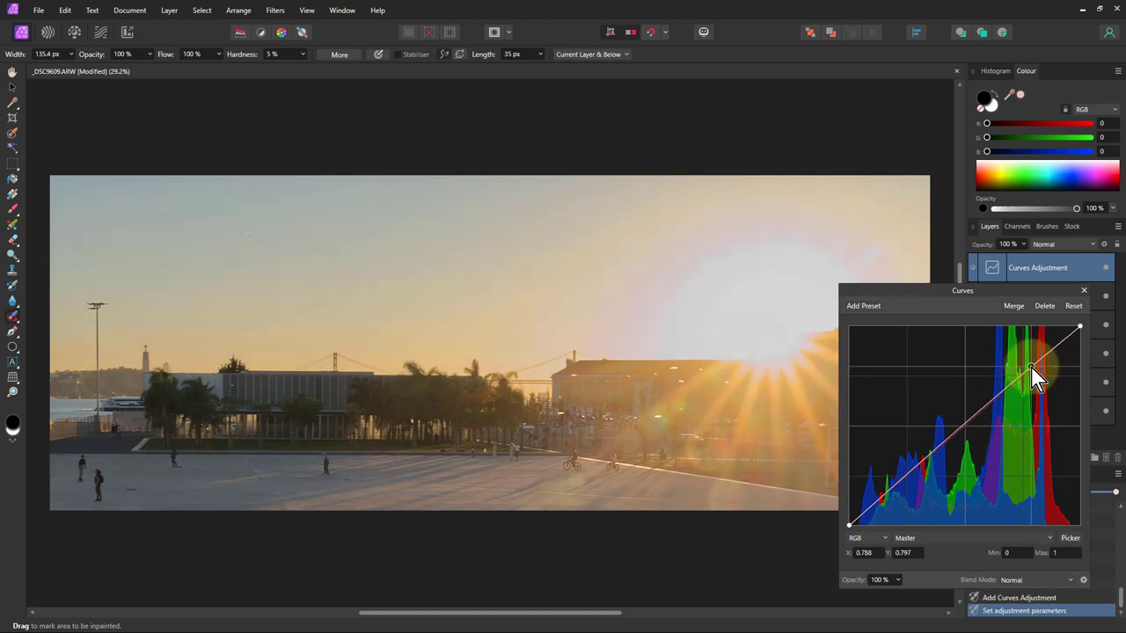
click(901, 482)
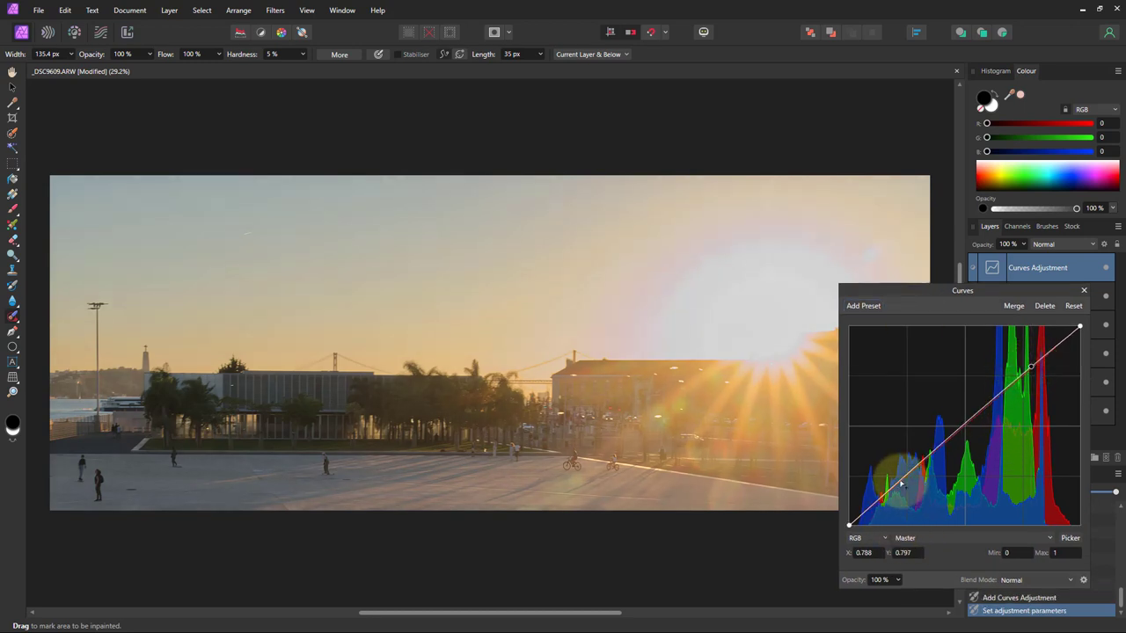
drag(901, 481, 902, 484)
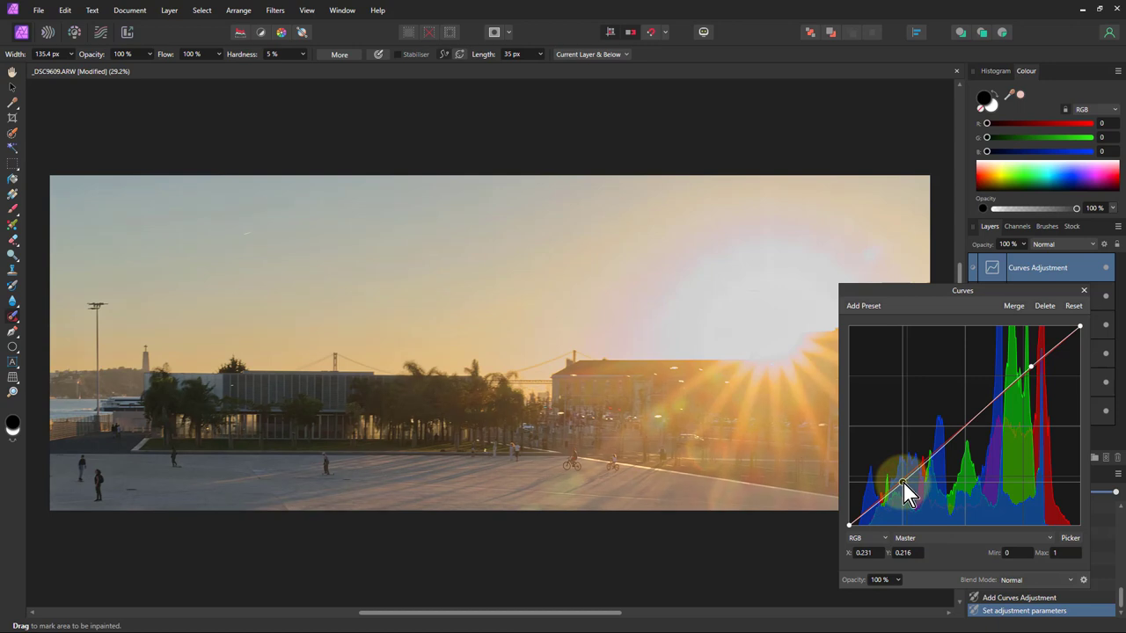
click(1029, 367)
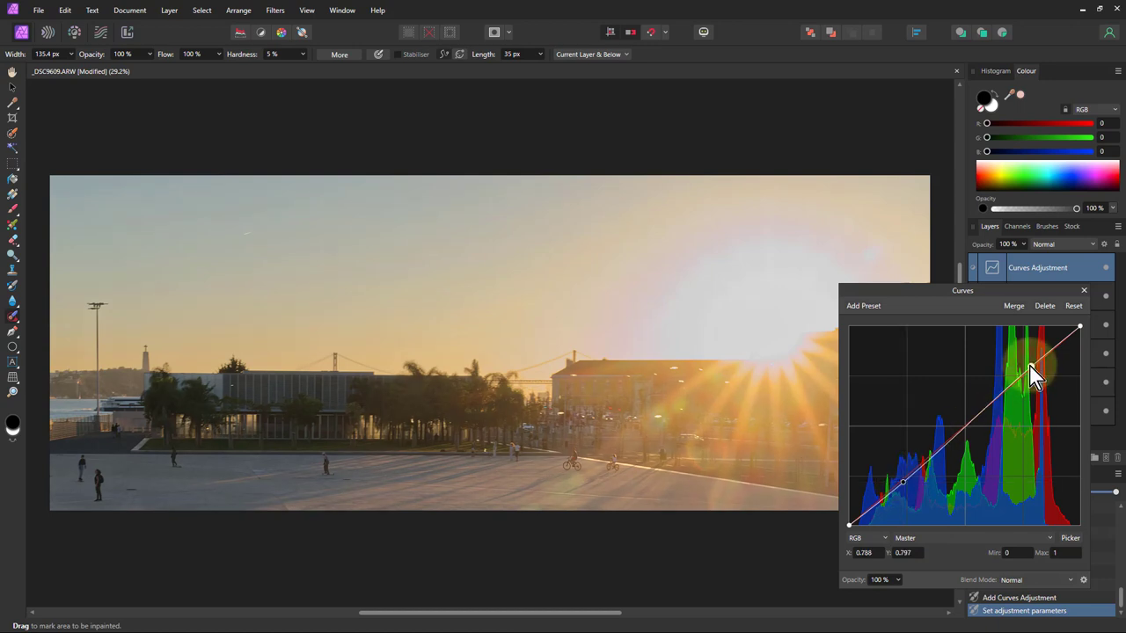
drag(1030, 368, 1028, 368)
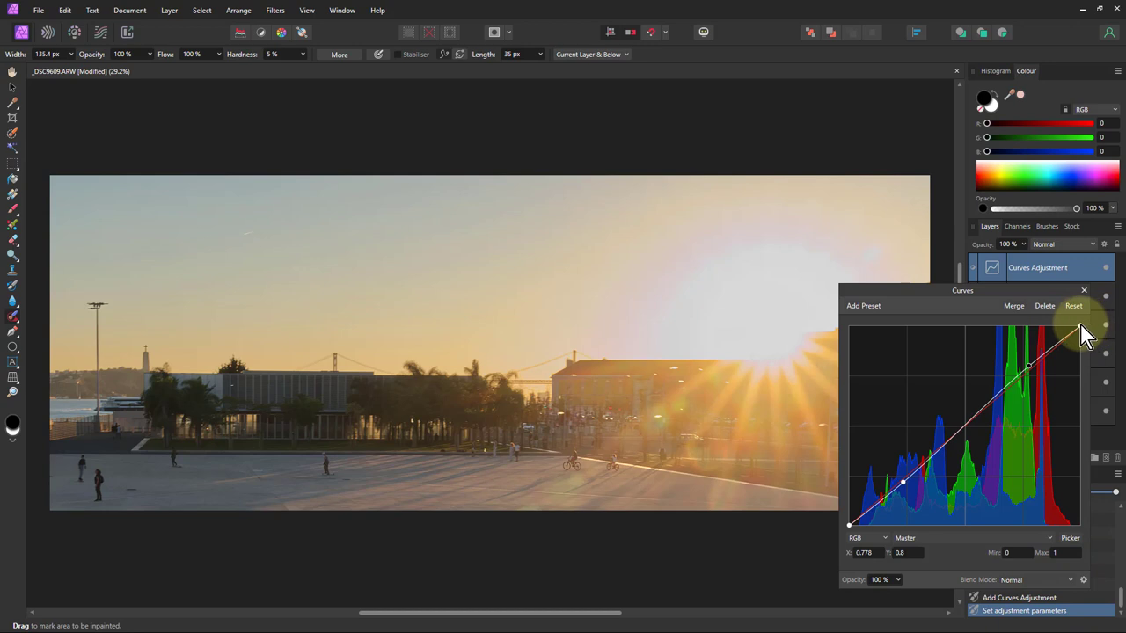
Step: Move the Master curve's endpoints inward to X 0.03 and 0.966, and refine its inner points to about 0.224, 0.231 and 0.783, 0.791
drag(1080, 327, 1072, 325)
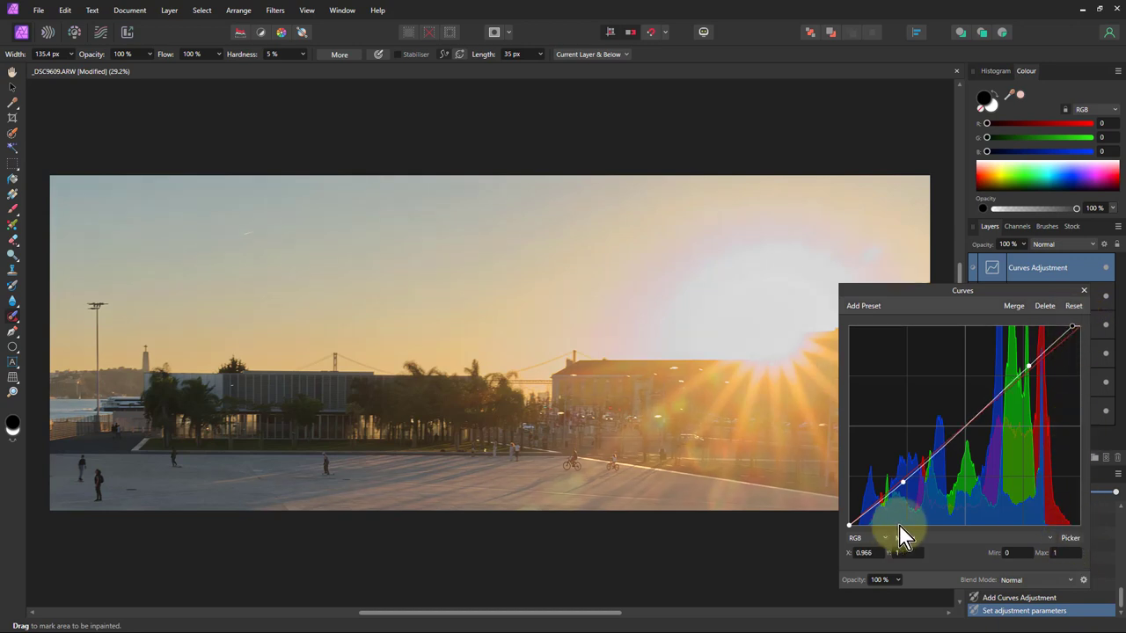
drag(849, 526, 855, 527)
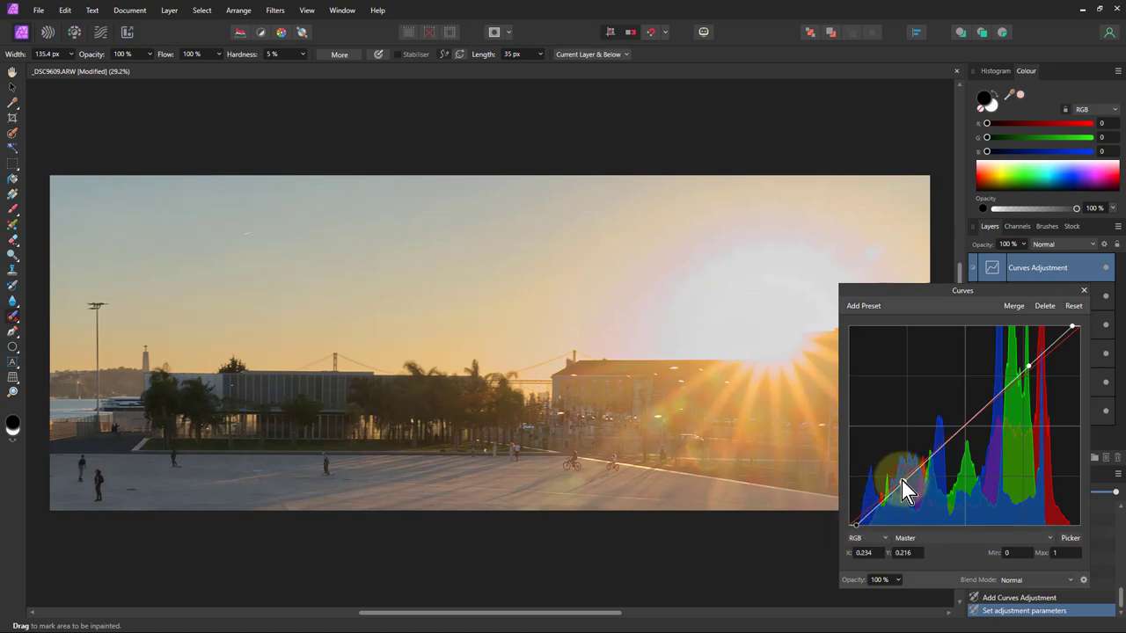
drag(902, 481, 902, 480)
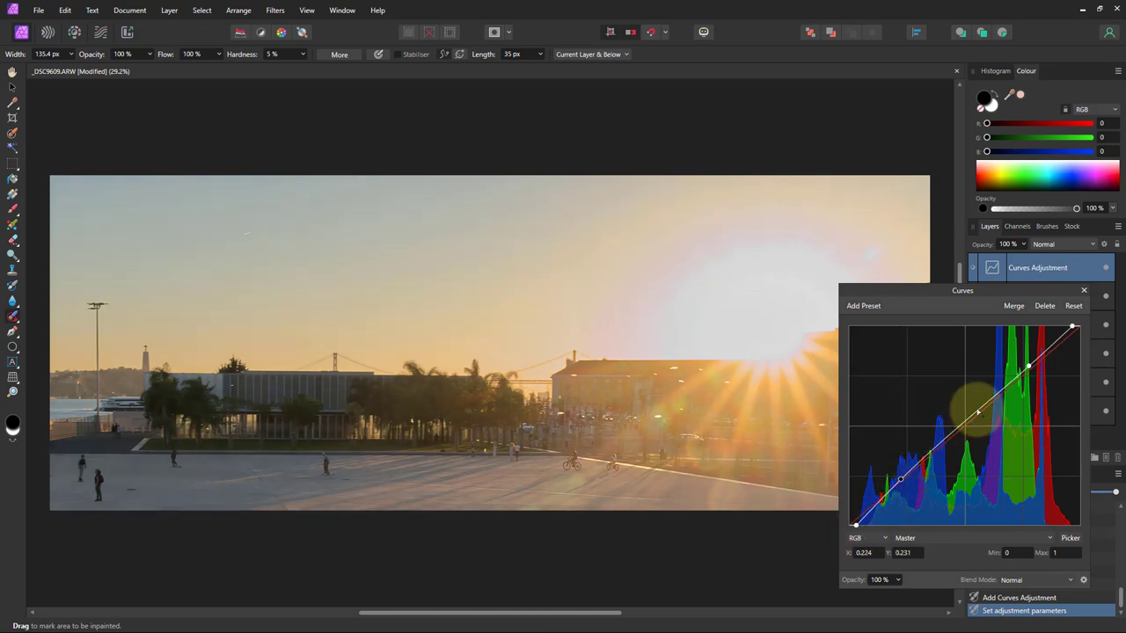
click(1030, 369)
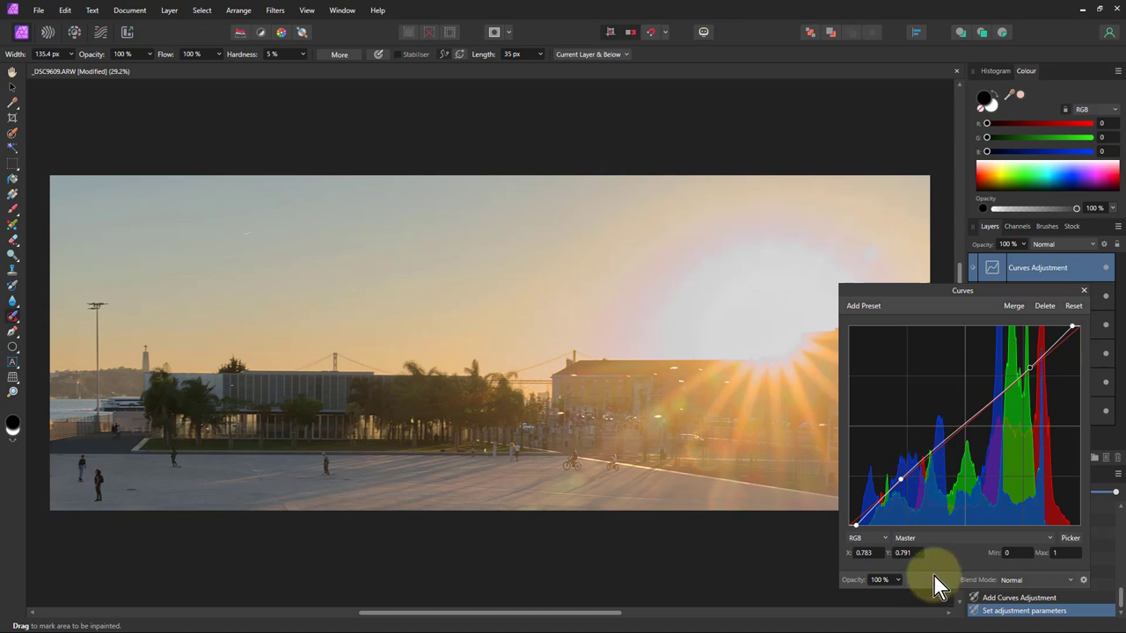
Step: Lift the midtones of the Red curve with a point at about 0.498, 0.529
click(967, 540)
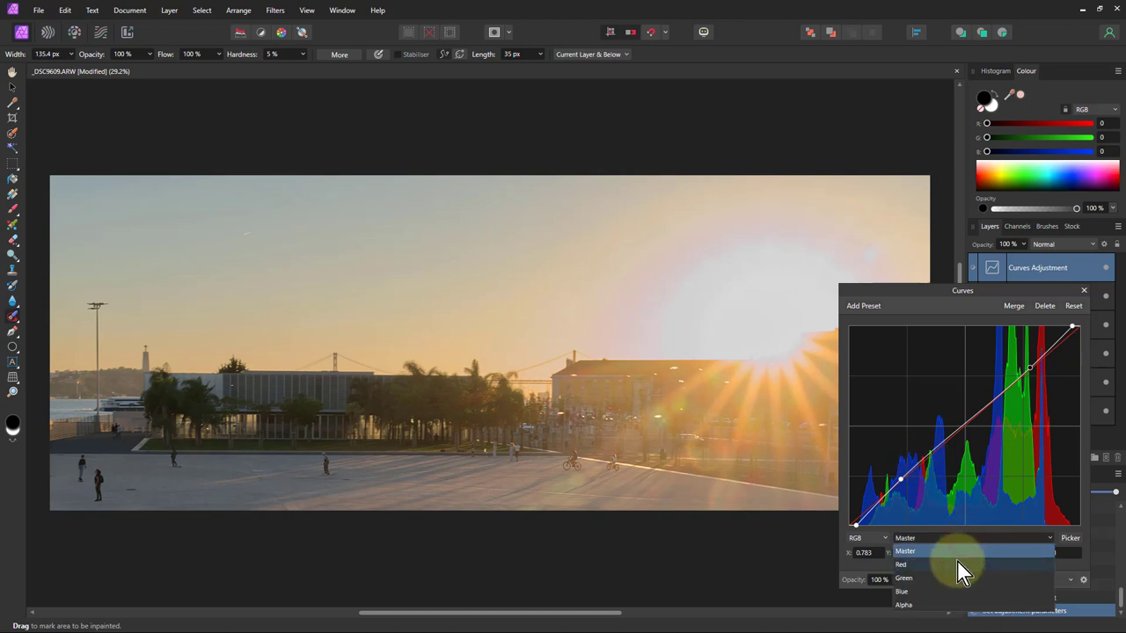
click(957, 564)
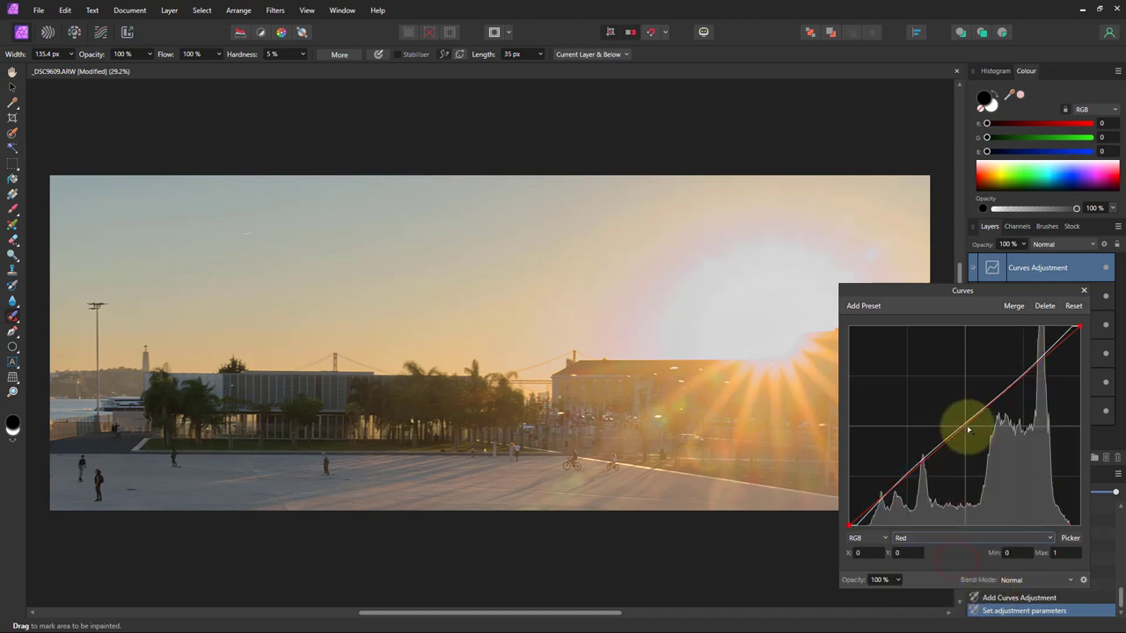
drag(962, 427, 965, 426)
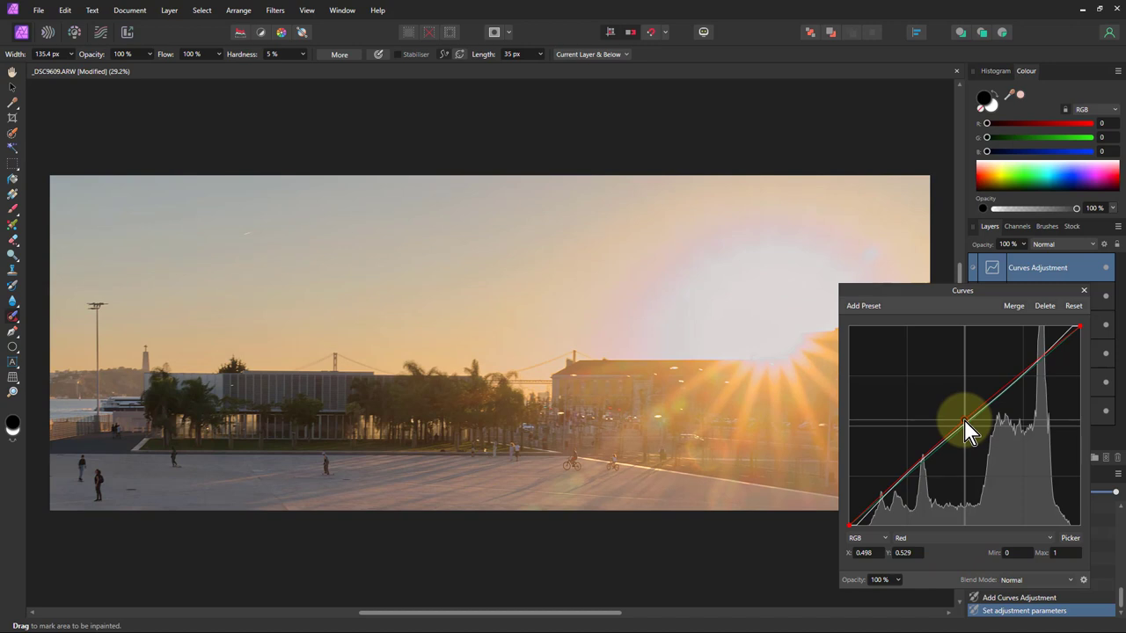
Step: Sample the upper-left sky for the Blue curve with the Picker and raise that point to about 0.659, 0.756
click(970, 539)
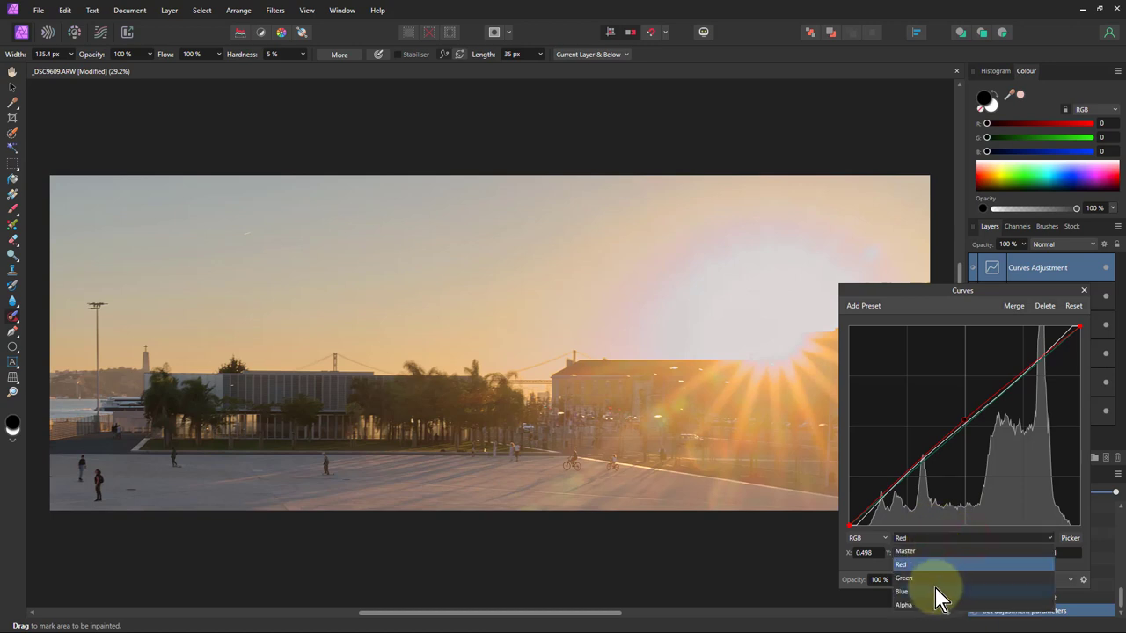
click(935, 590)
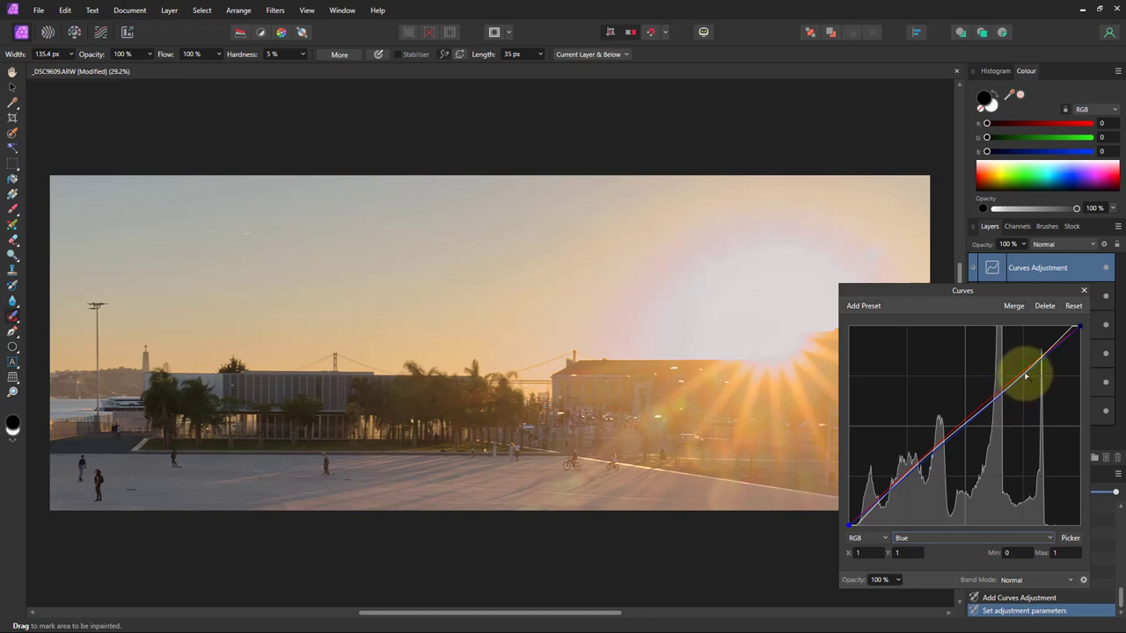
click(1070, 538)
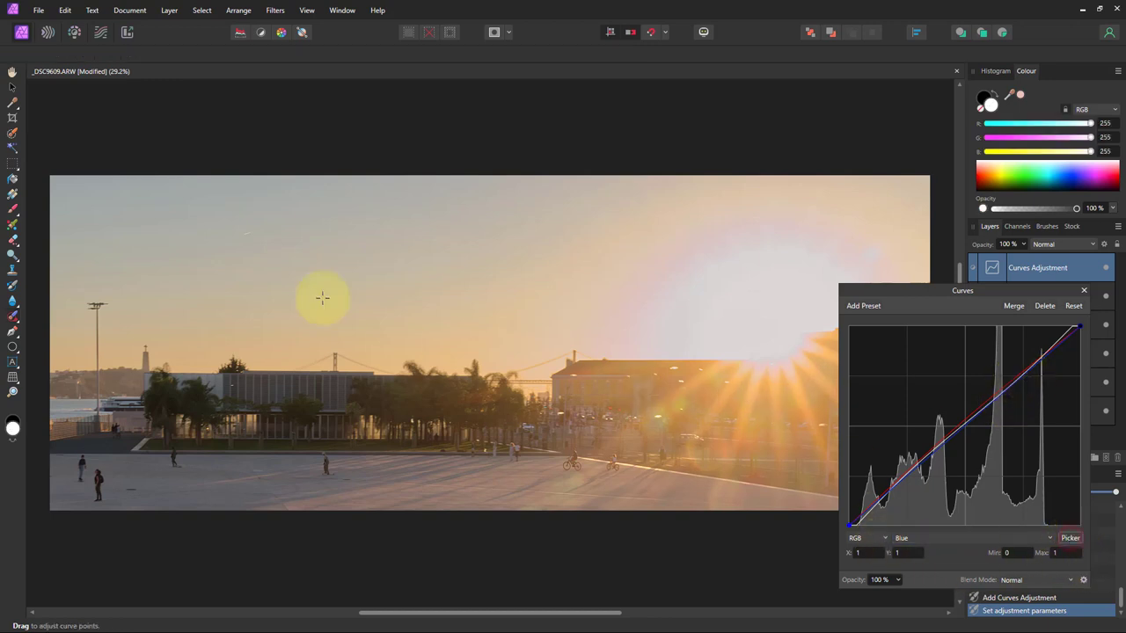
click(170, 221)
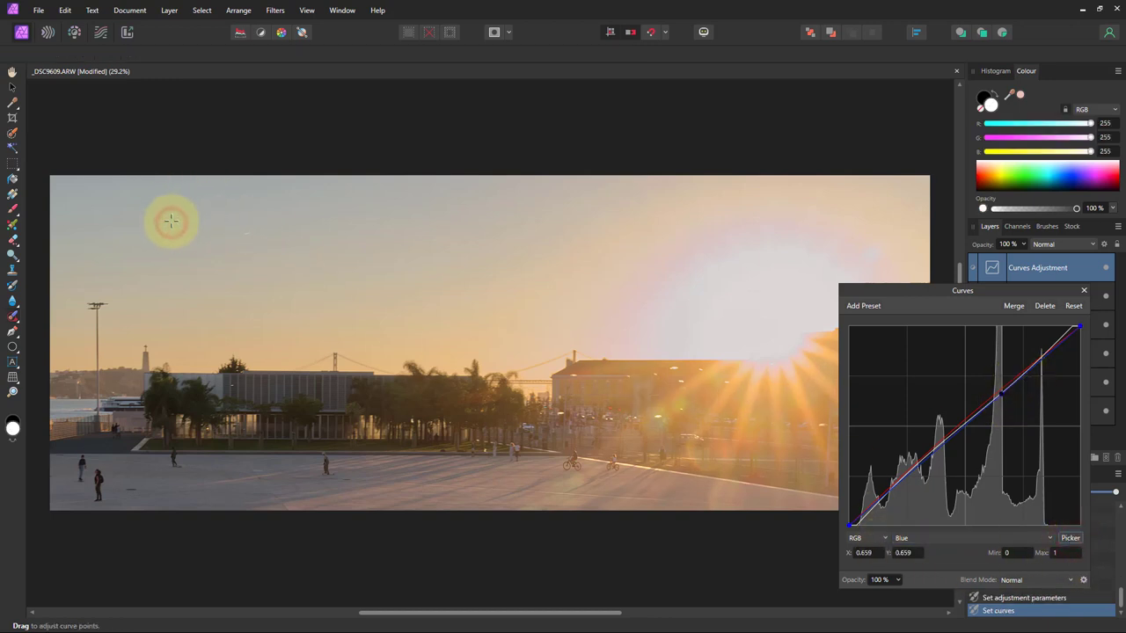
drag(171, 222, 173, 177)
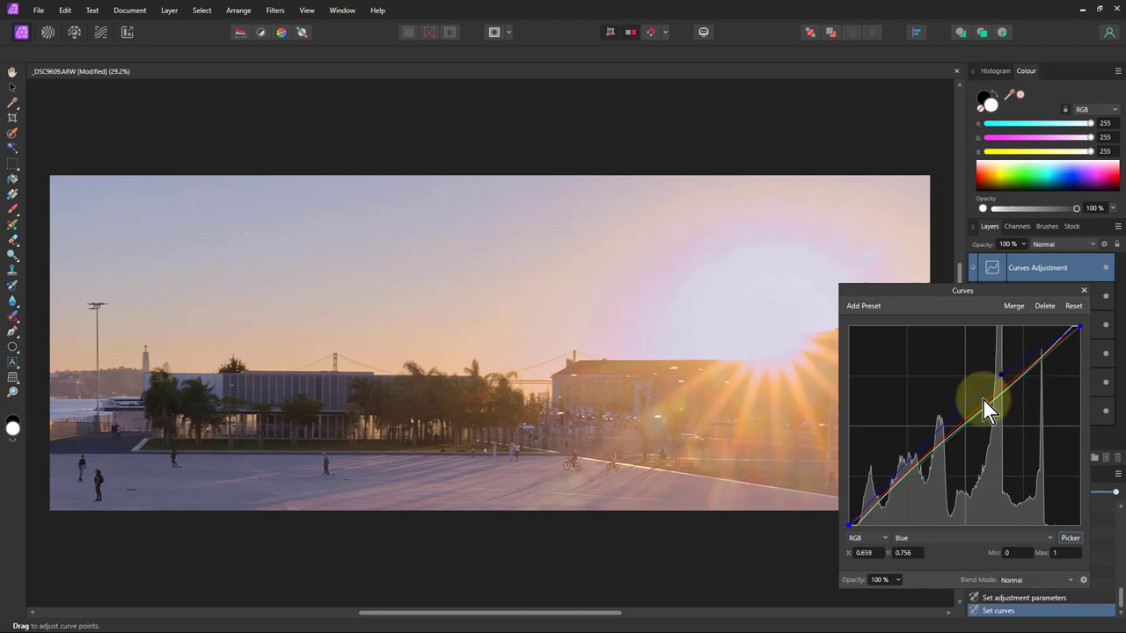
Step: Add Blue curve points at about 0.501, 0.538 and 0.864, 0.918, and close the Curves settings
click(964, 419)
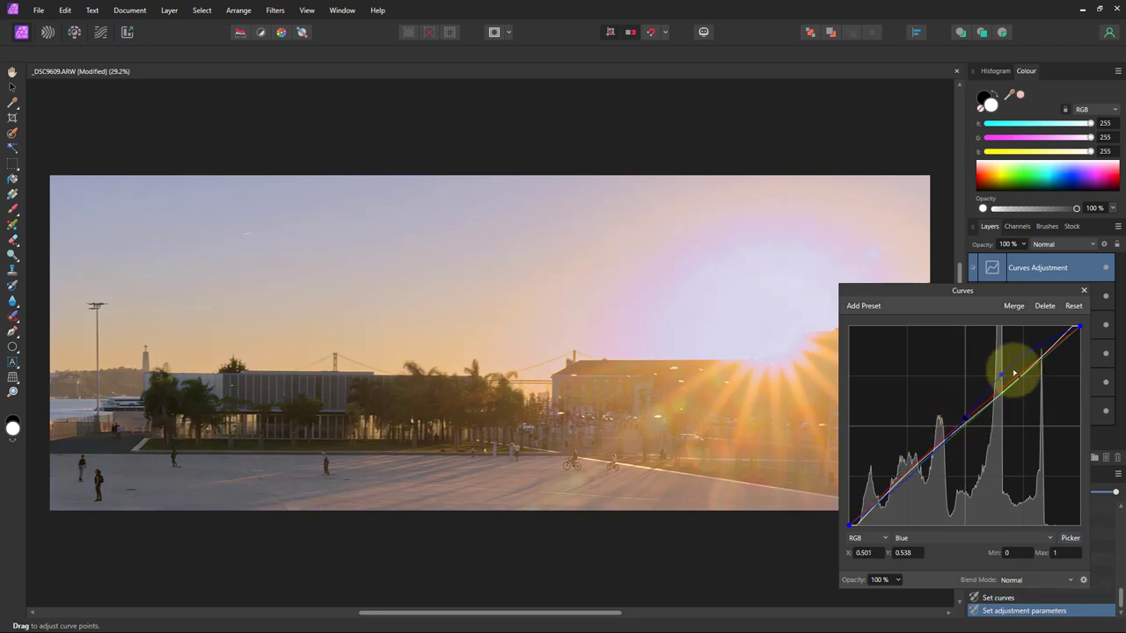
click(1049, 347)
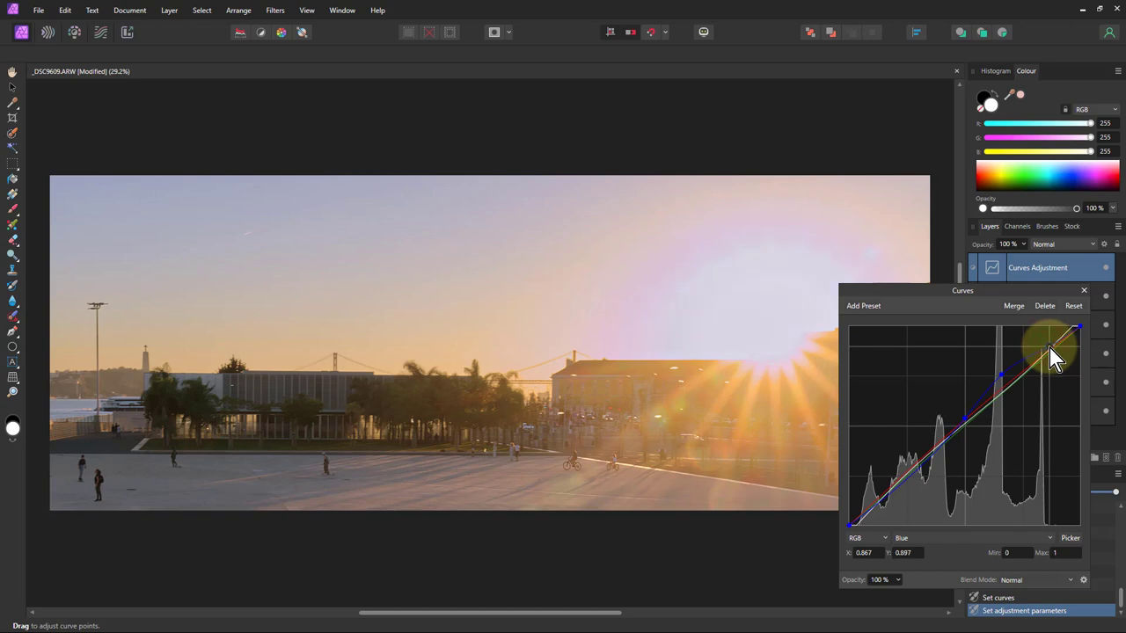
drag(1049, 349, 1048, 342)
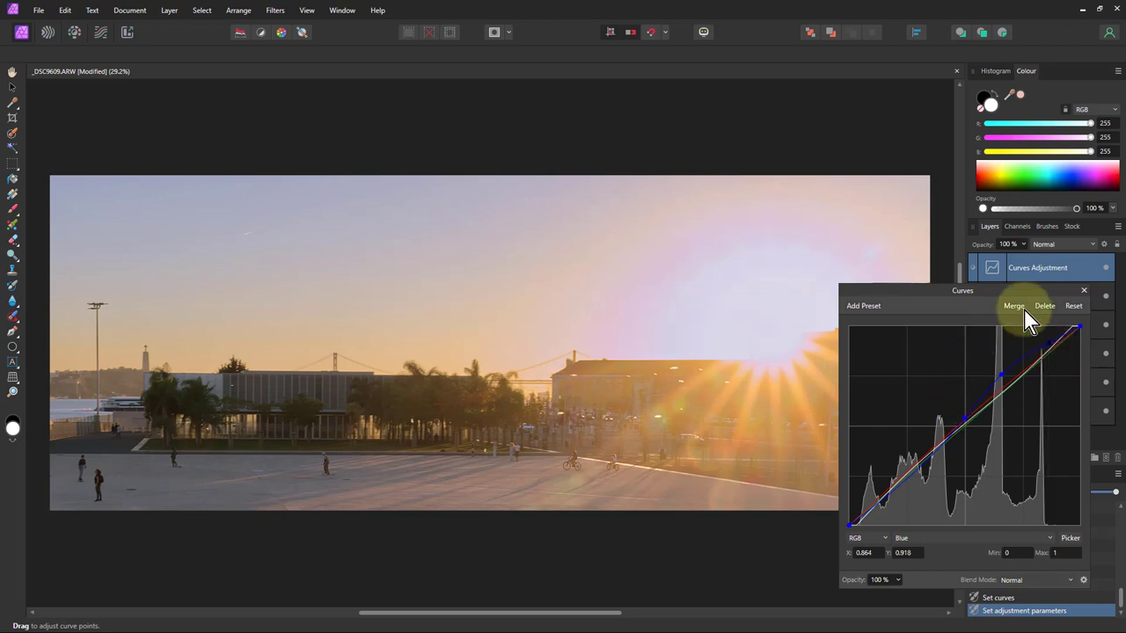
click(1084, 291)
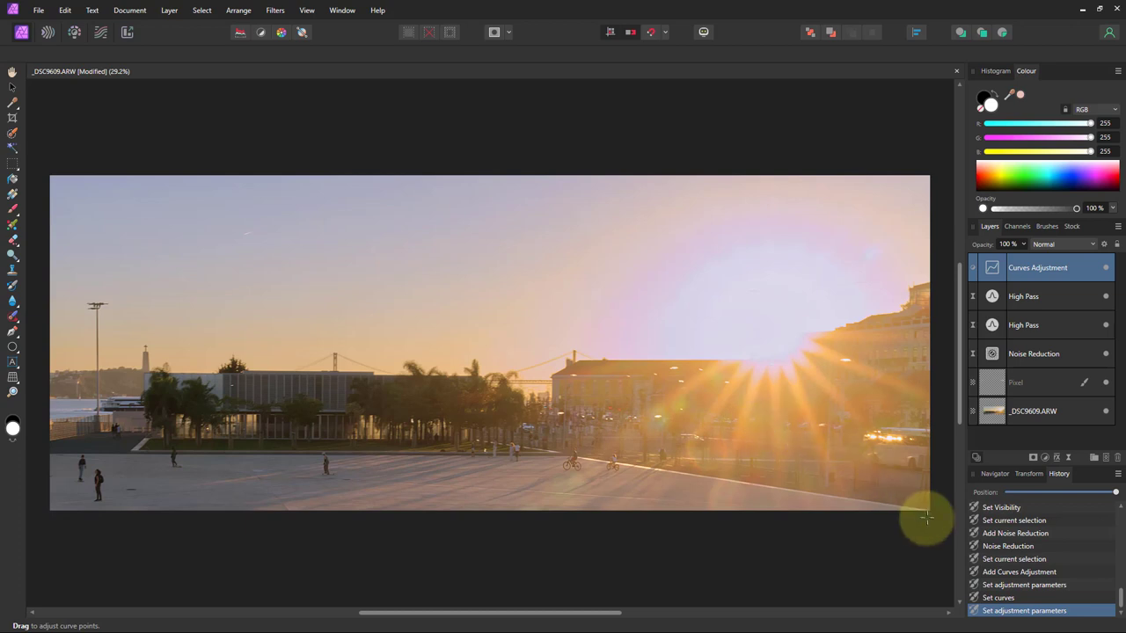
Step: Inpaint the flare spot in the sky at the upper right of the sun on the Pixel layer
drag(997, 386, 1002, 413)
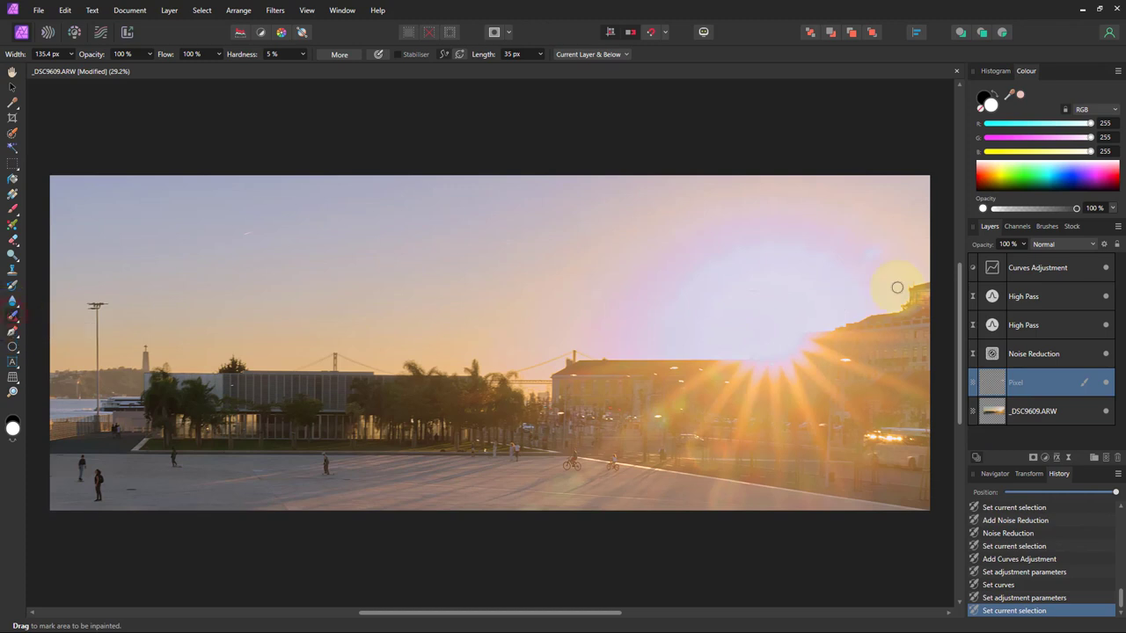
click(866, 254)
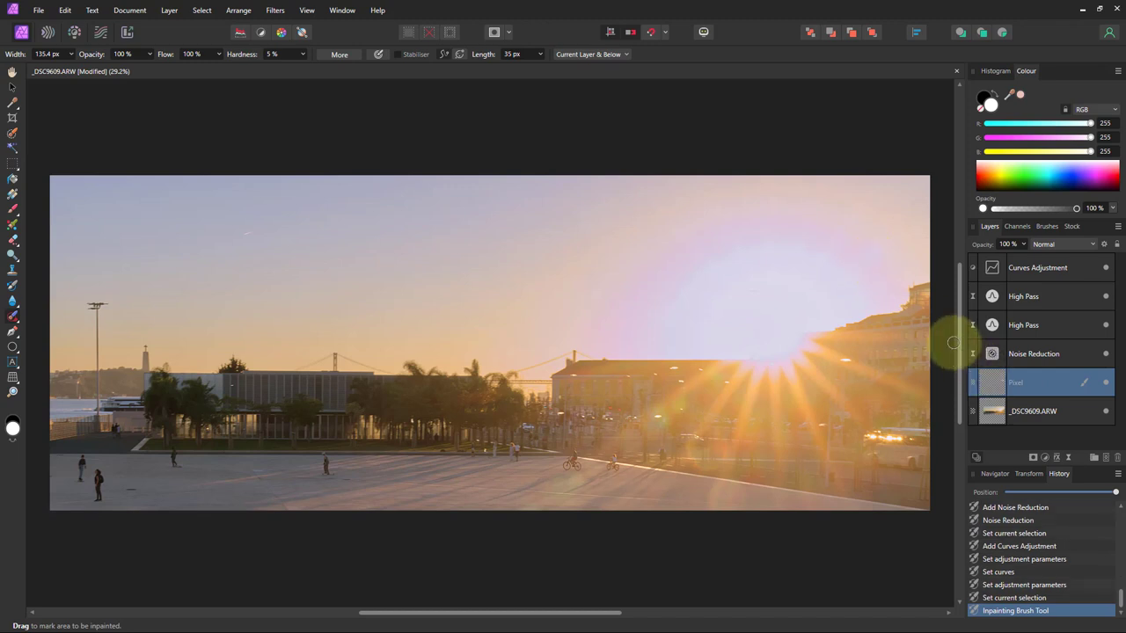
Step: Add an HSL adjustment layer directly above the Curves adjustment
double_click(991, 267)
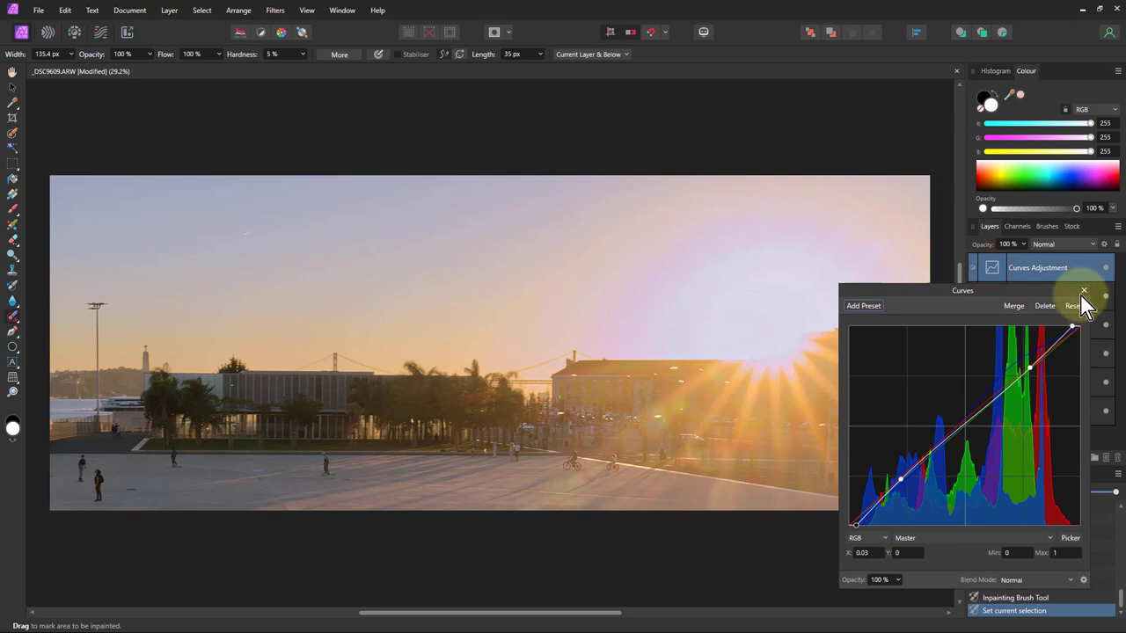
click(1080, 293)
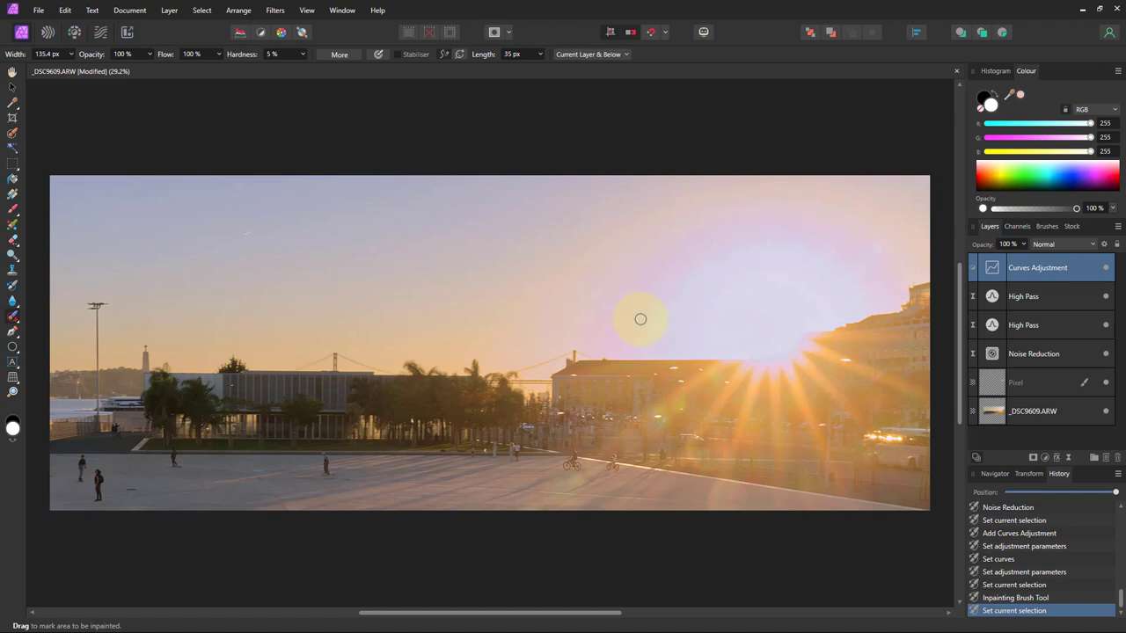
click(1045, 458)
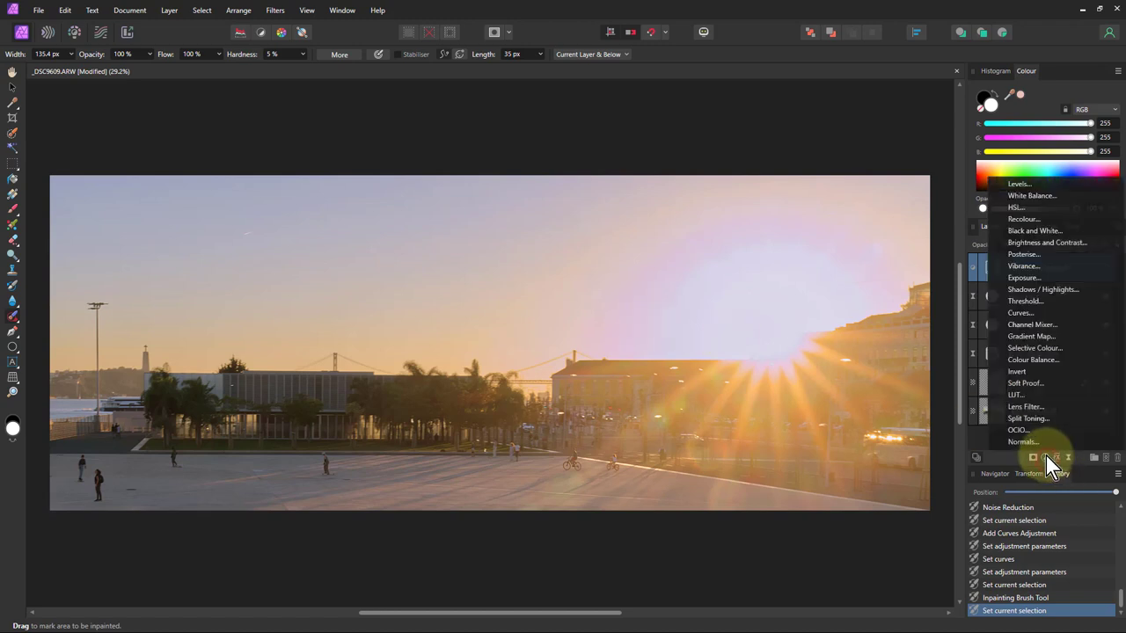
click(1015, 211)
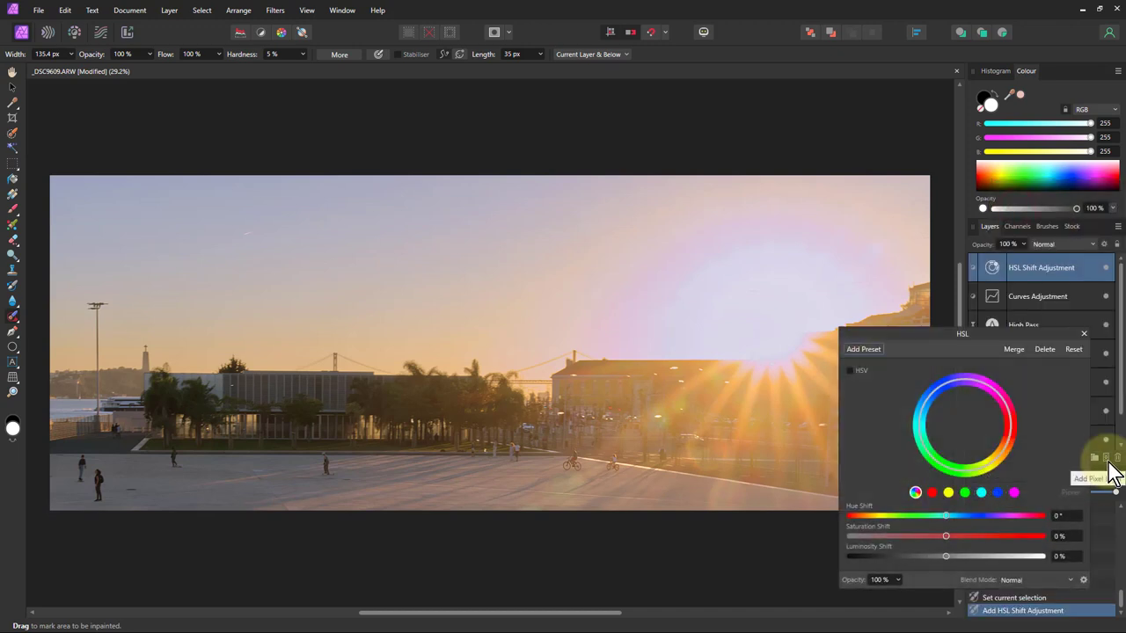
Step: Retarget the red range of the HSL adjustment to the magenta halo around the sun by sampling it with the Picker
click(933, 493)
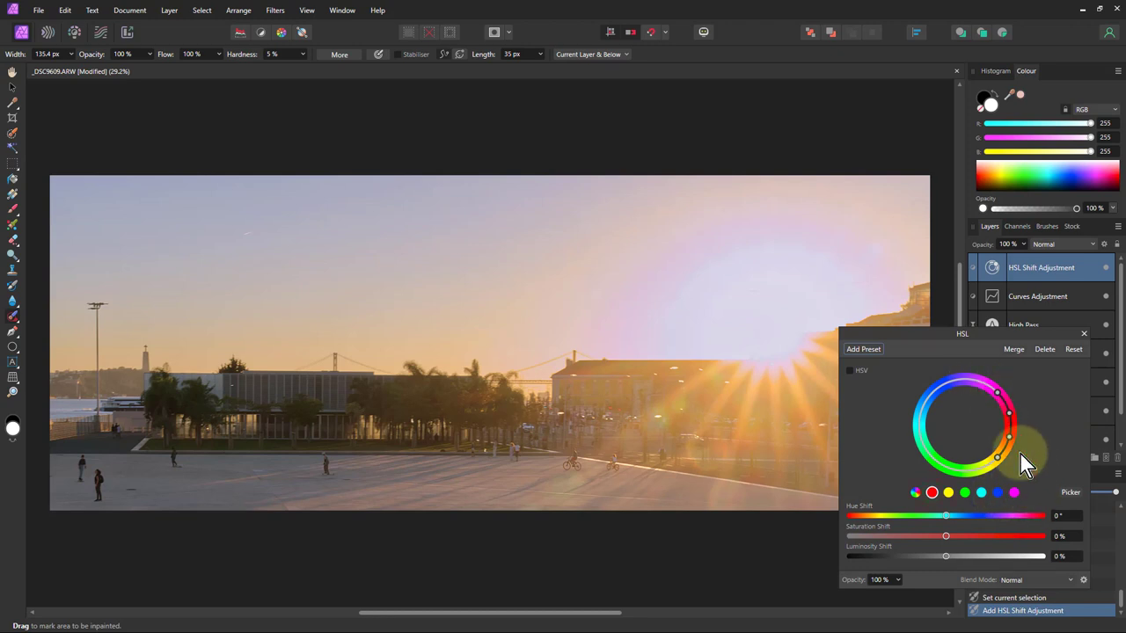
click(1071, 493)
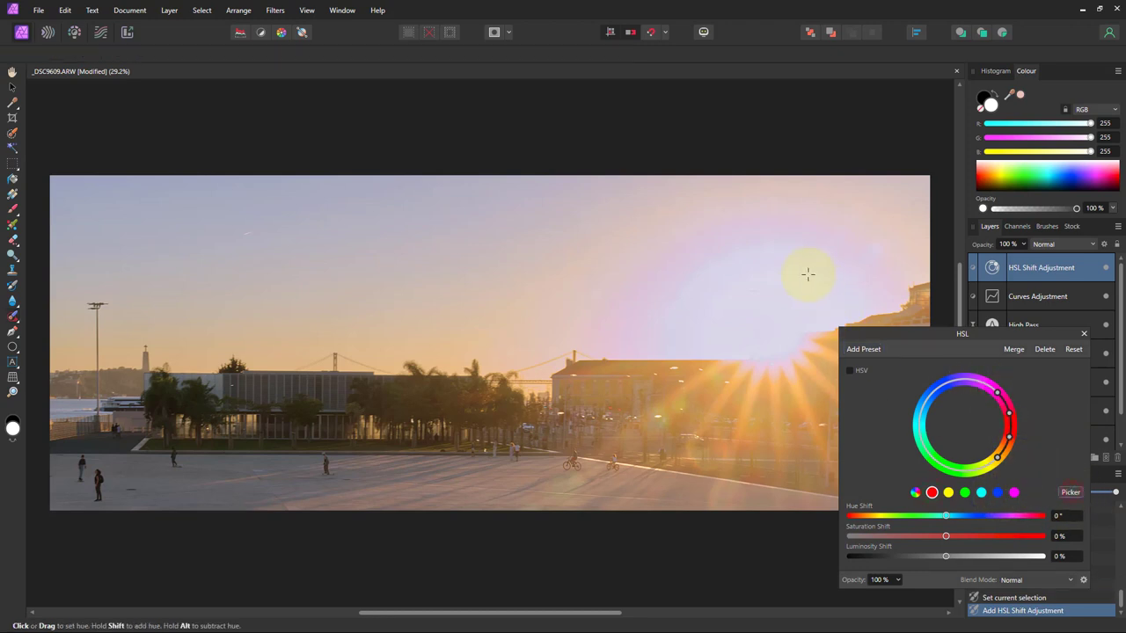
click(708, 236)
drag(708, 236, 710, 238)
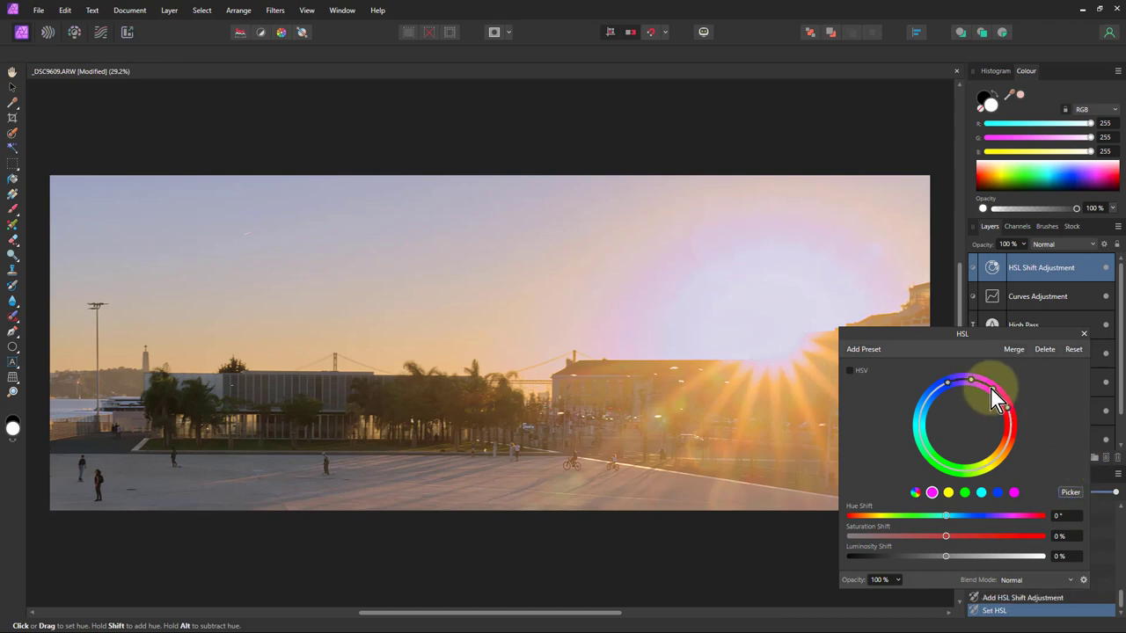
Step: Raise the magenta range's Saturation Shift to 100% to reveal affected areas, then trim its hue range on the blue side and extend it towards red
drag(986, 386, 1017, 388)
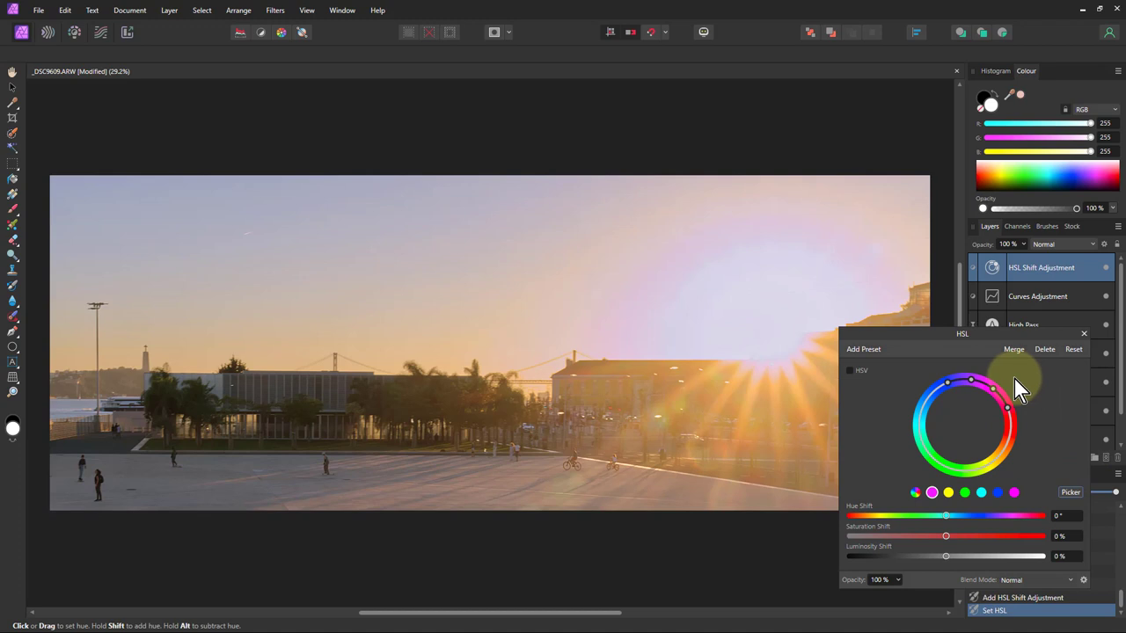
drag(948, 386, 948, 386)
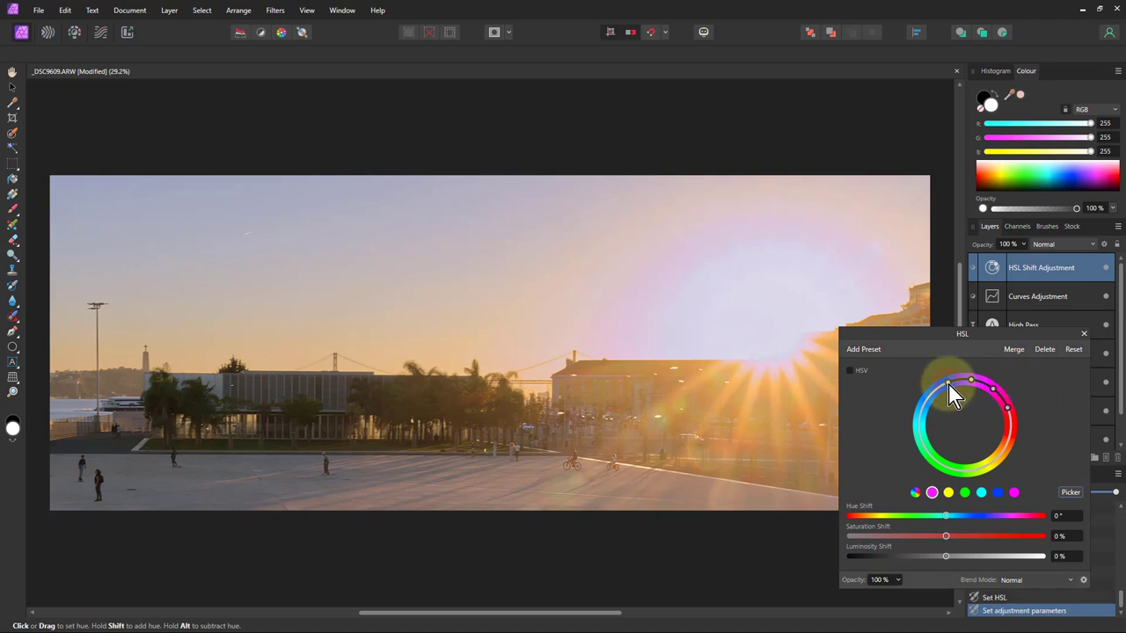
drag(947, 536, 1079, 539)
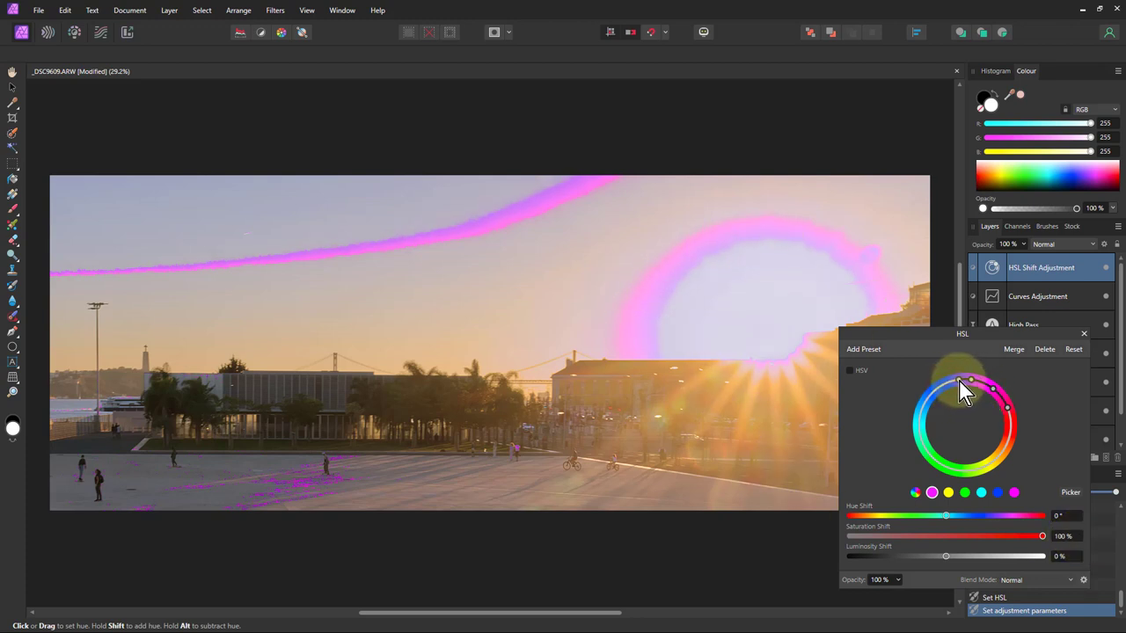
shift+click(1009, 421)
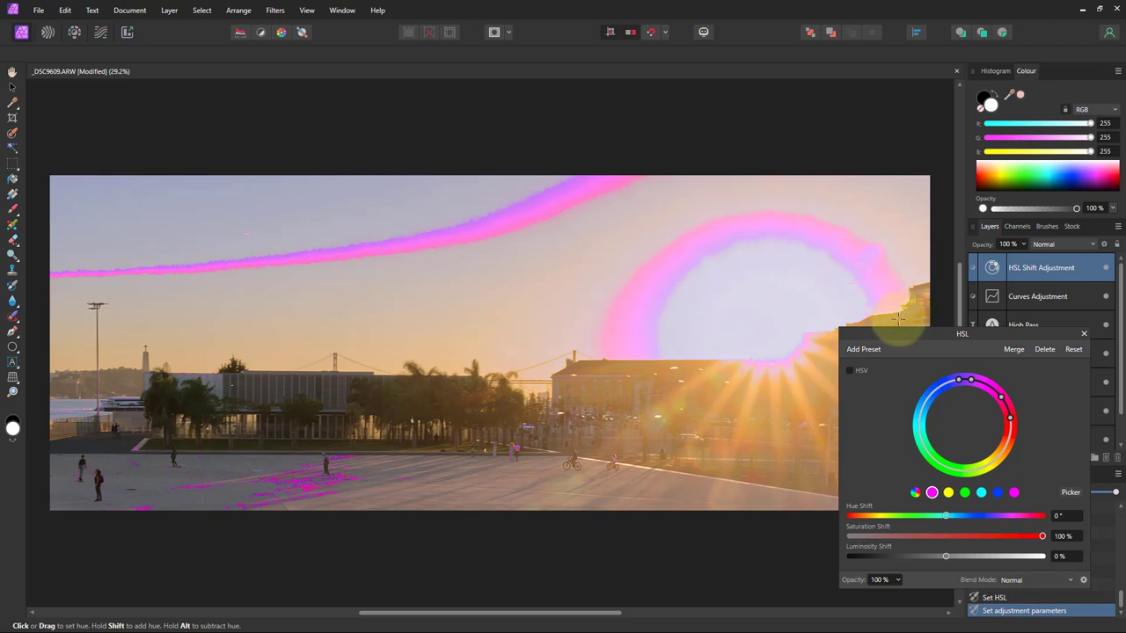
Step: Mask the HSL adjustment by painting black over the magenta band across the sky and the magenta patches on the pavement
drag(905, 343, 890, 353)
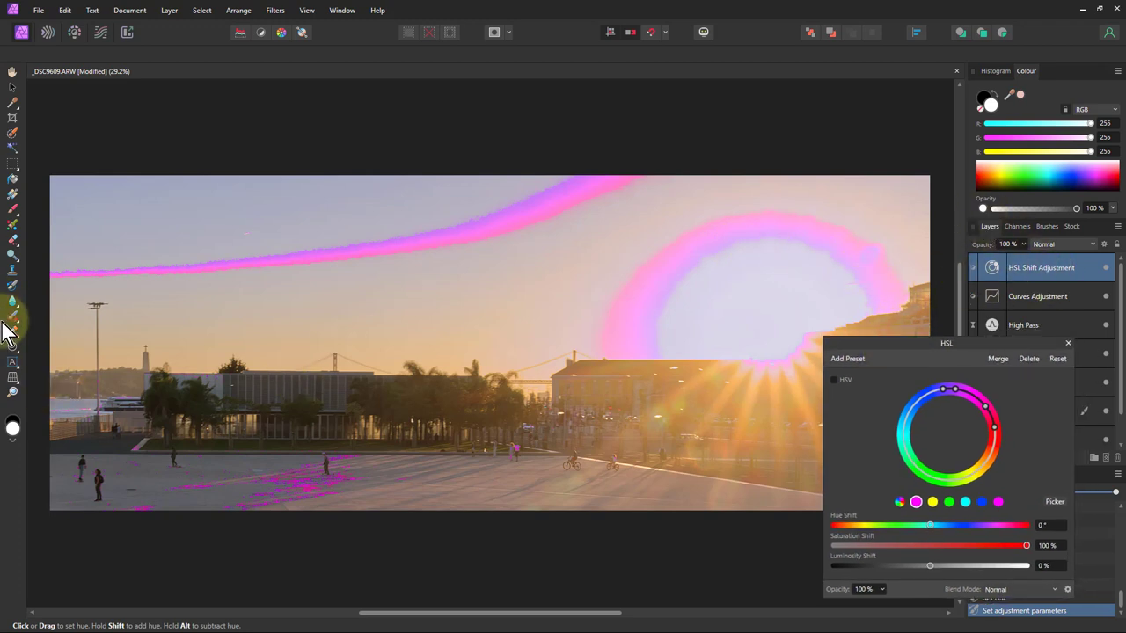
click(12, 208)
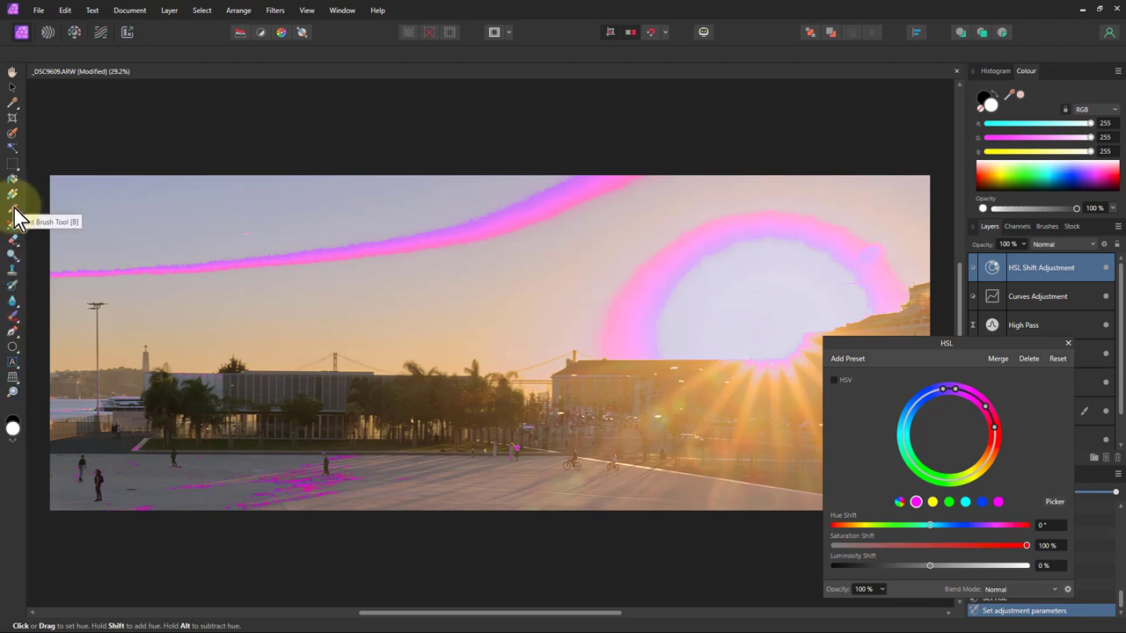
click(12, 423)
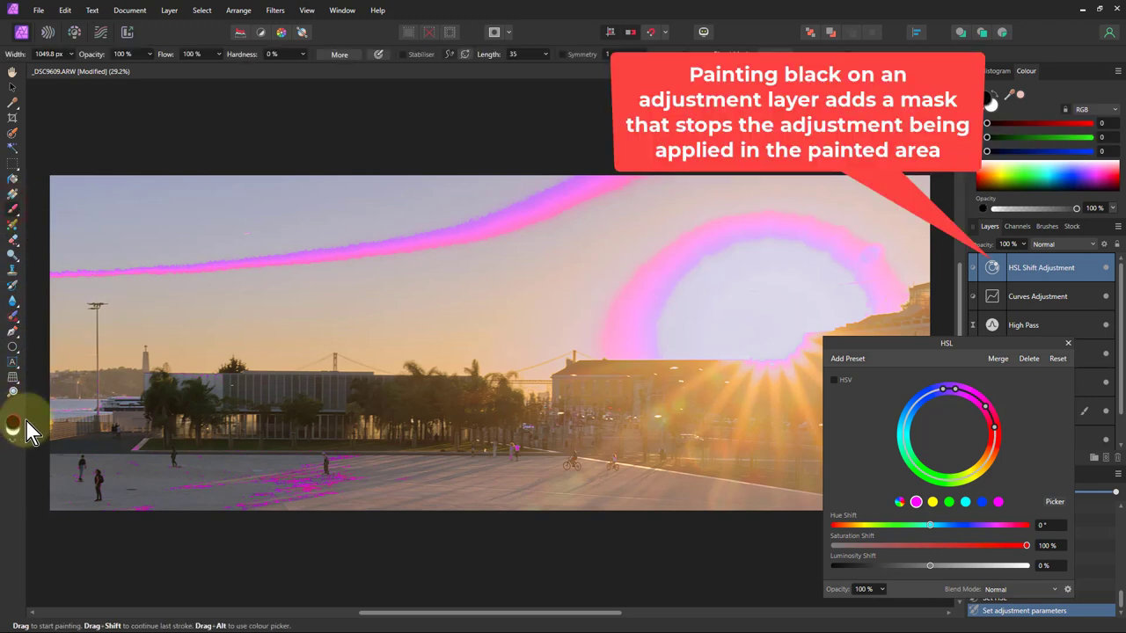
click(628, 188)
drag(524, 221, 75, 238)
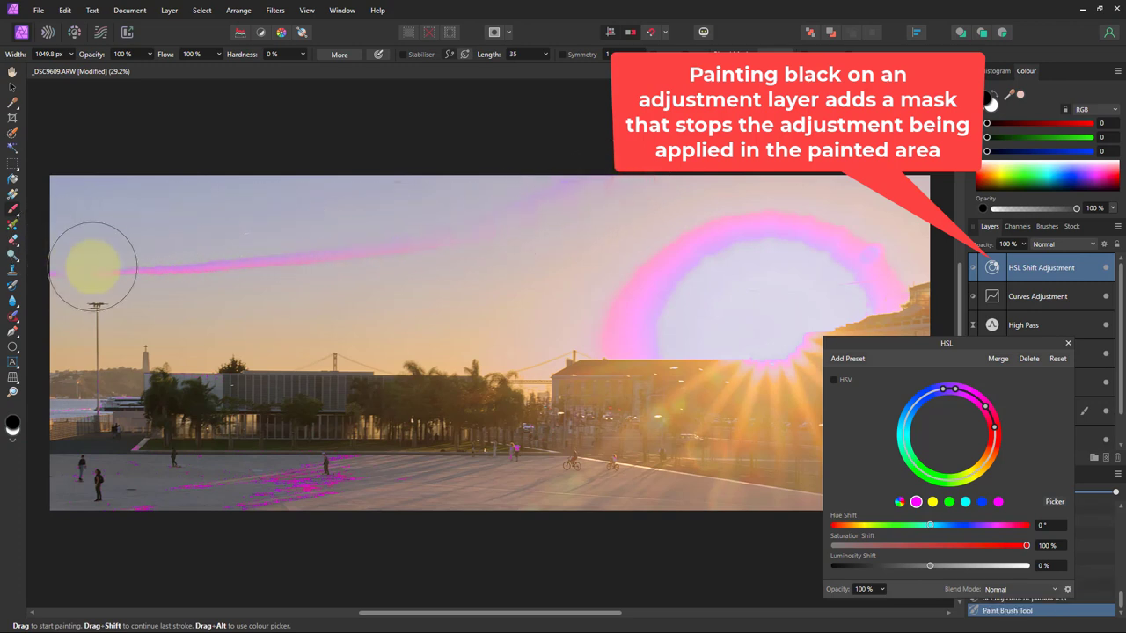
drag(477, 208, 261, 246)
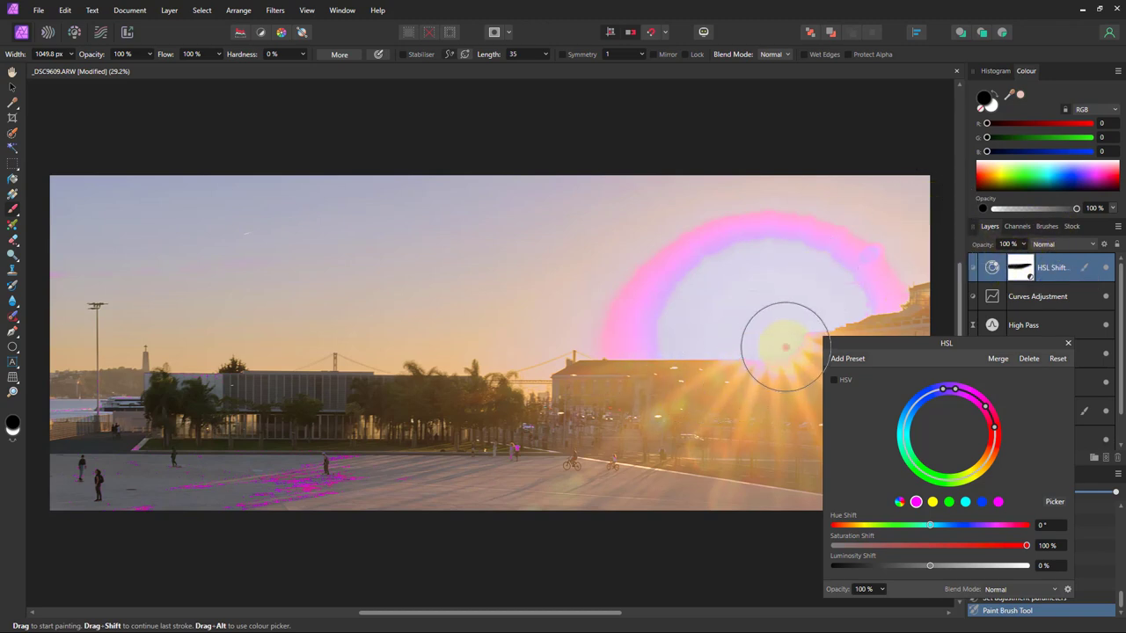
mouse_move(533, 472)
mouse_down()
mouse_move(474, 482)
mouse_move(0, 487)
mouse_move(202, 491)
mouse_move(162, 456)
mouse_move(99, 483)
mouse_move(70, 460)
mouse_move(70, 424)
mouse_move(141, 398)
mouse_up()
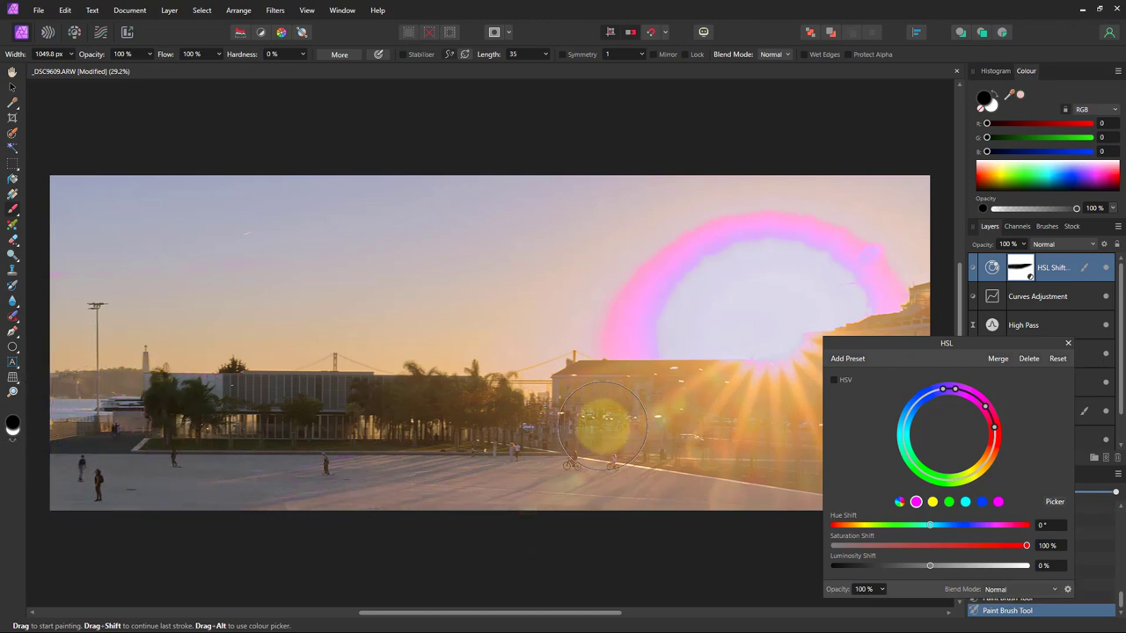
Step: Reduce the magenta range's Saturation Shift to about -22% and close the HSL settings
double_click(1030, 547)
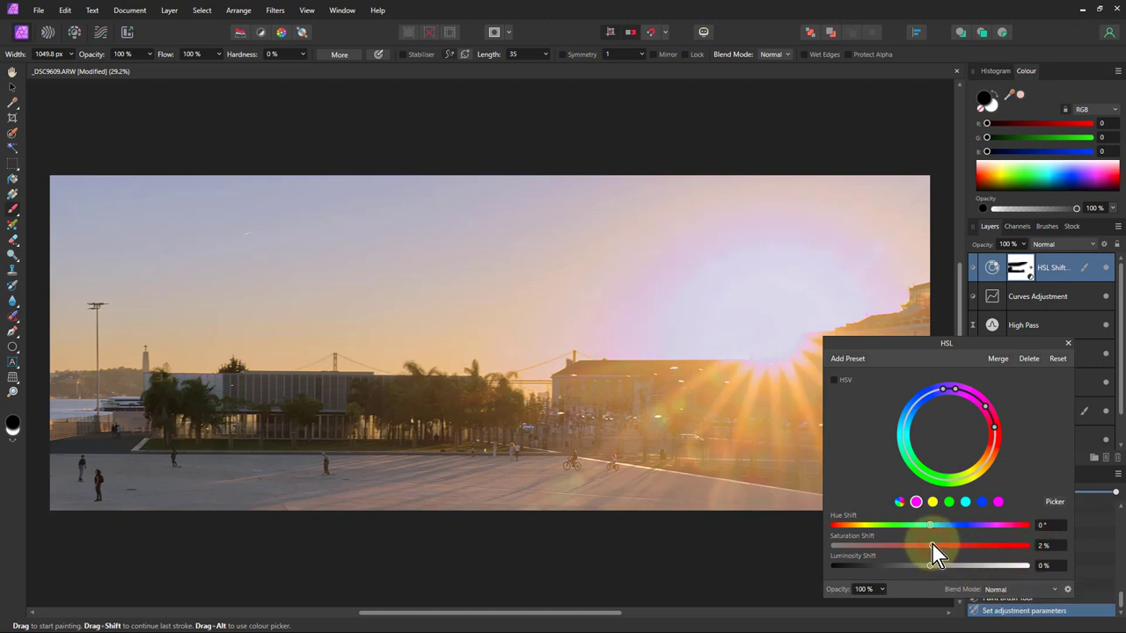
drag(930, 546, 917, 545)
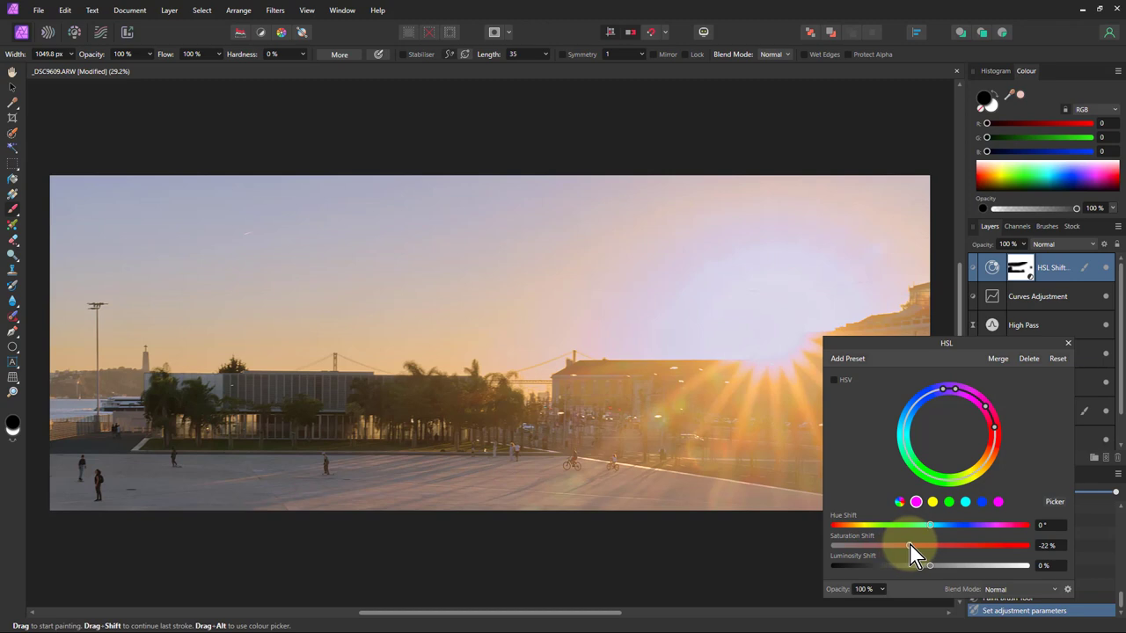
click(1067, 344)
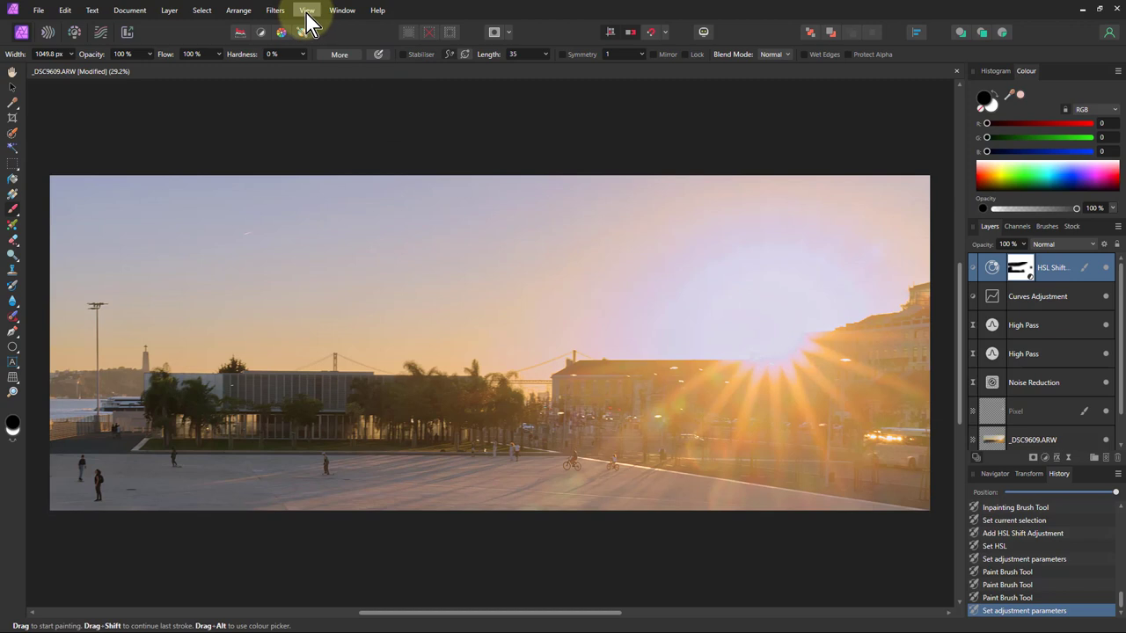
Step: Check the photo's EXIF metadata, including camera, lens and exposure settings, and close the metadata view
click(339, 11)
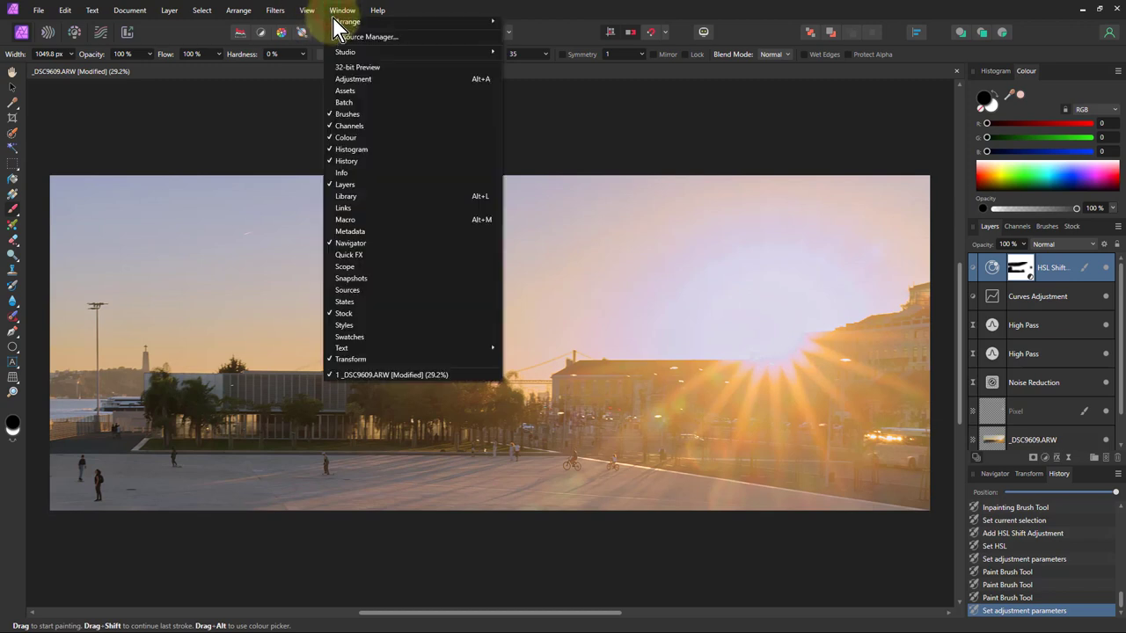
click(353, 233)
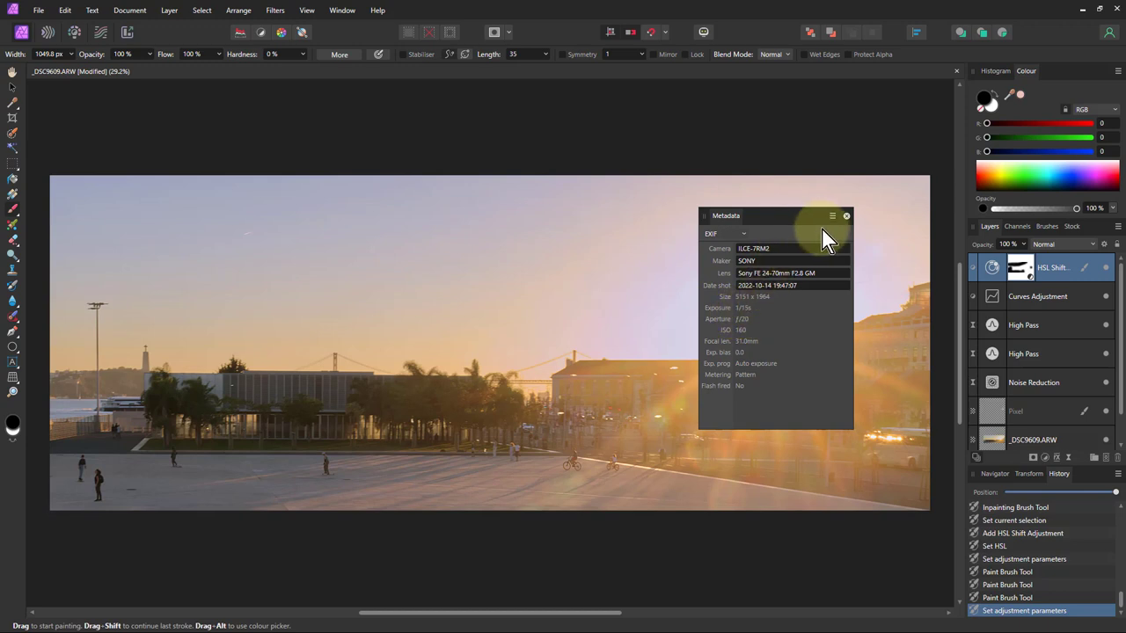
click(846, 217)
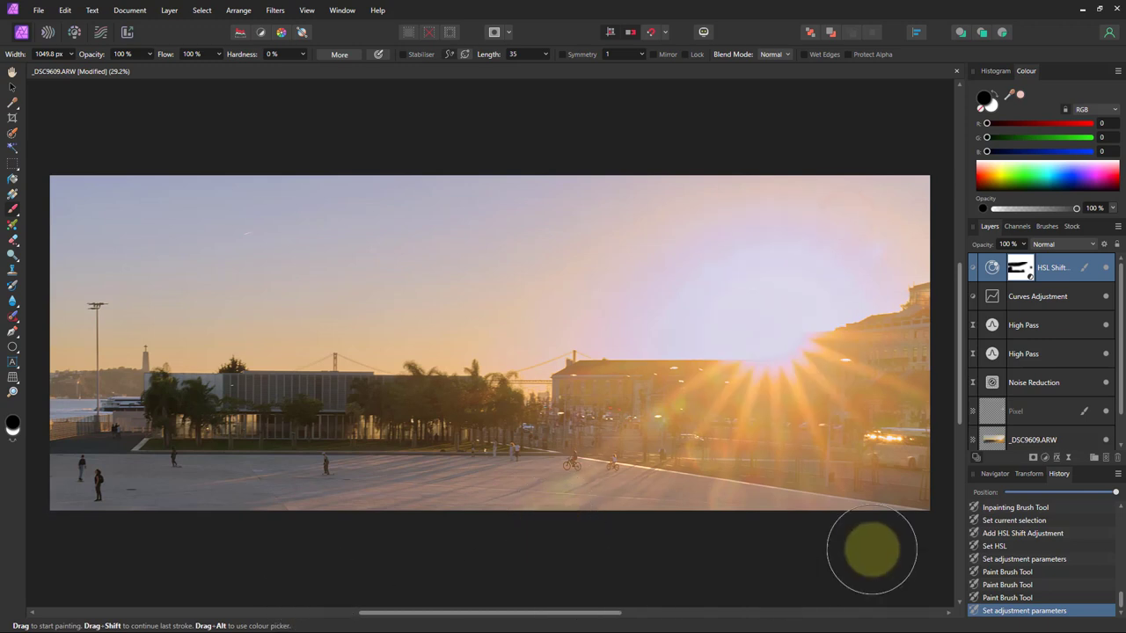
Step: Select all layers above the RAW image and toggle their visibility to compare the photo before and after editing
shift+click(992, 410)
click(1106, 268)
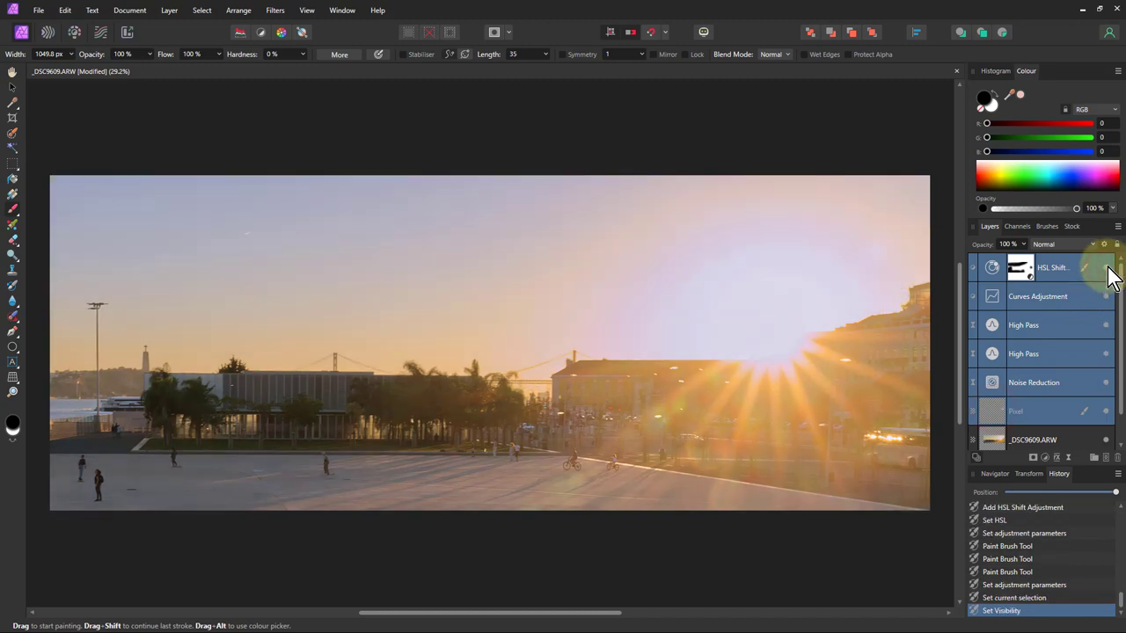
click(593, 389)
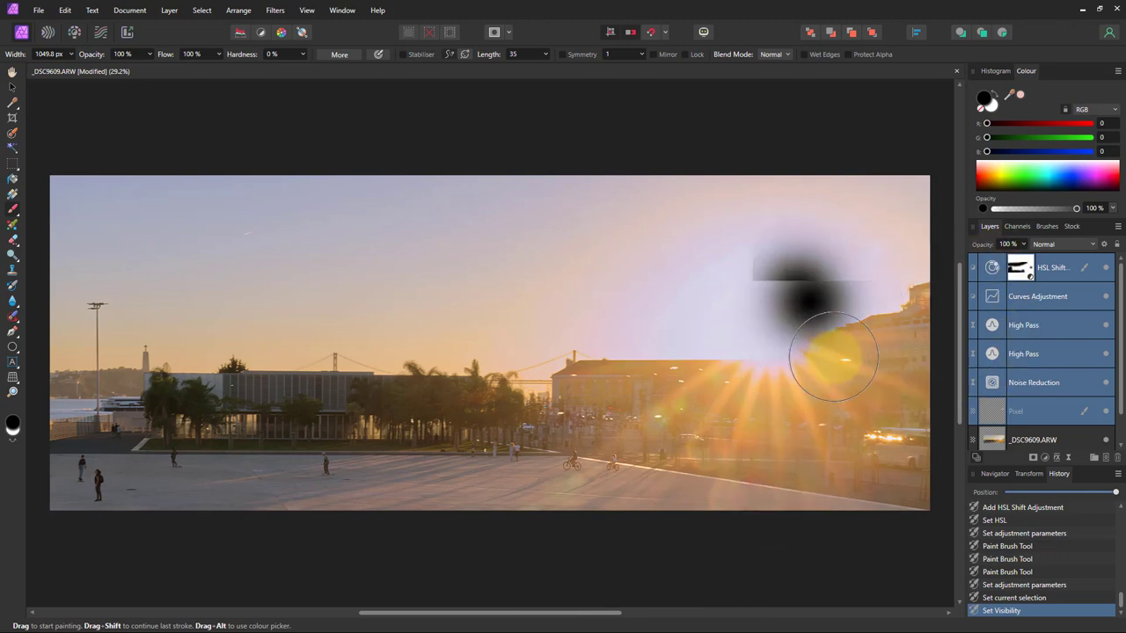
Step: Make white the active colour and draw a large white circle centred on the sun with the Ellipse tool
click(12, 71)
key(x)
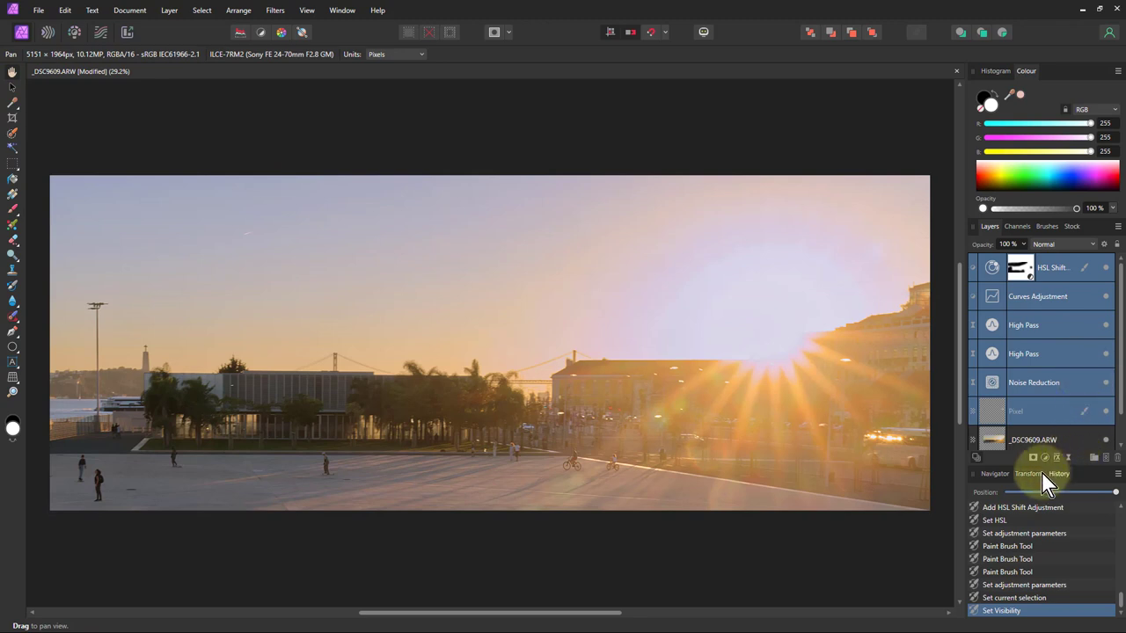
click(16, 348)
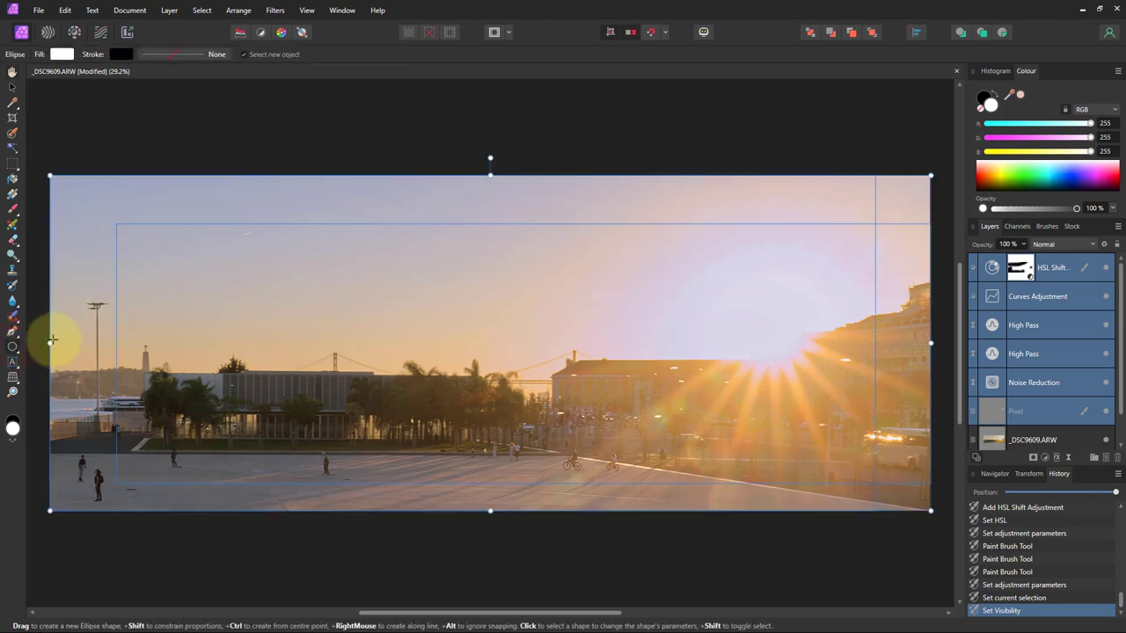
click(14, 346)
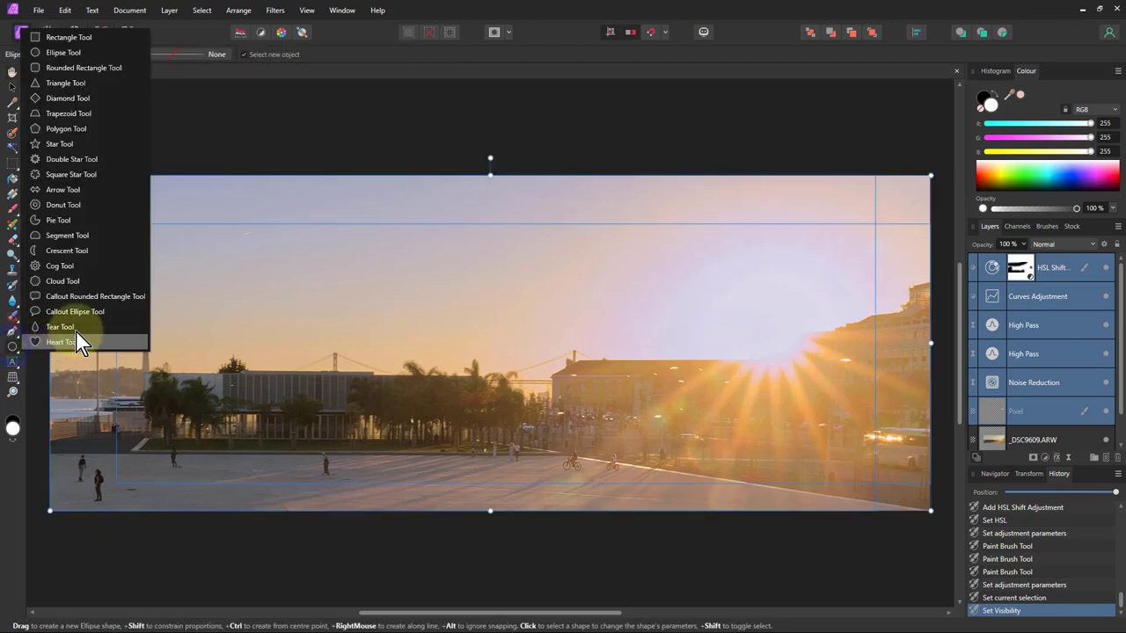
click(70, 55)
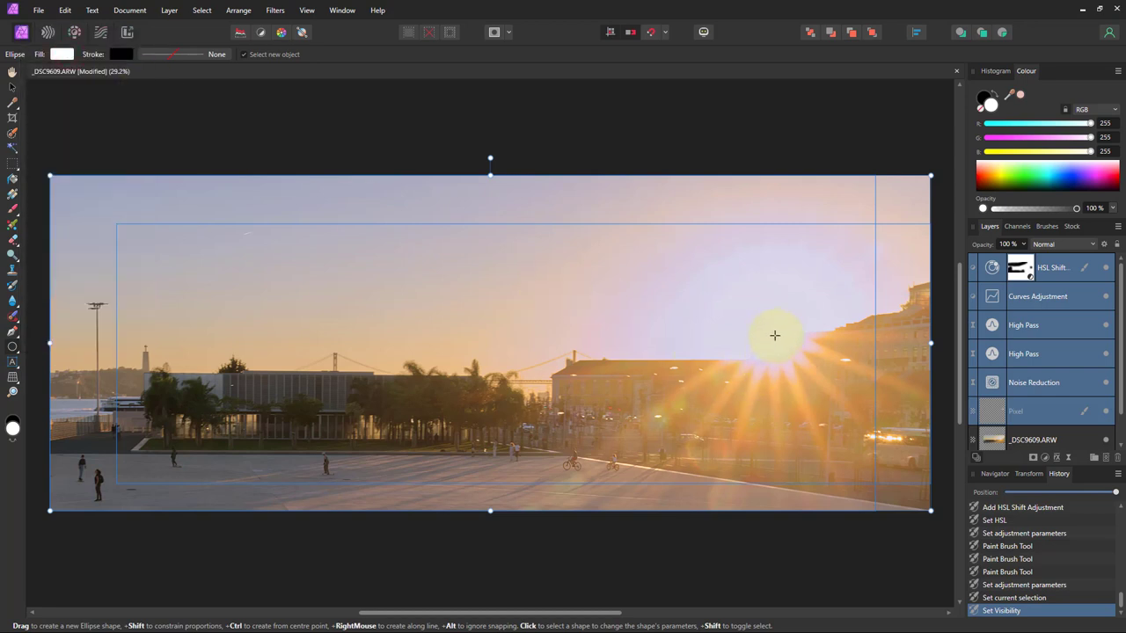
drag(774, 335, 852, 388)
mouse_move(865, 397)
mouse_down()
mouse_move(917, 446)
mouse_move(891, 454)
mouse_up()
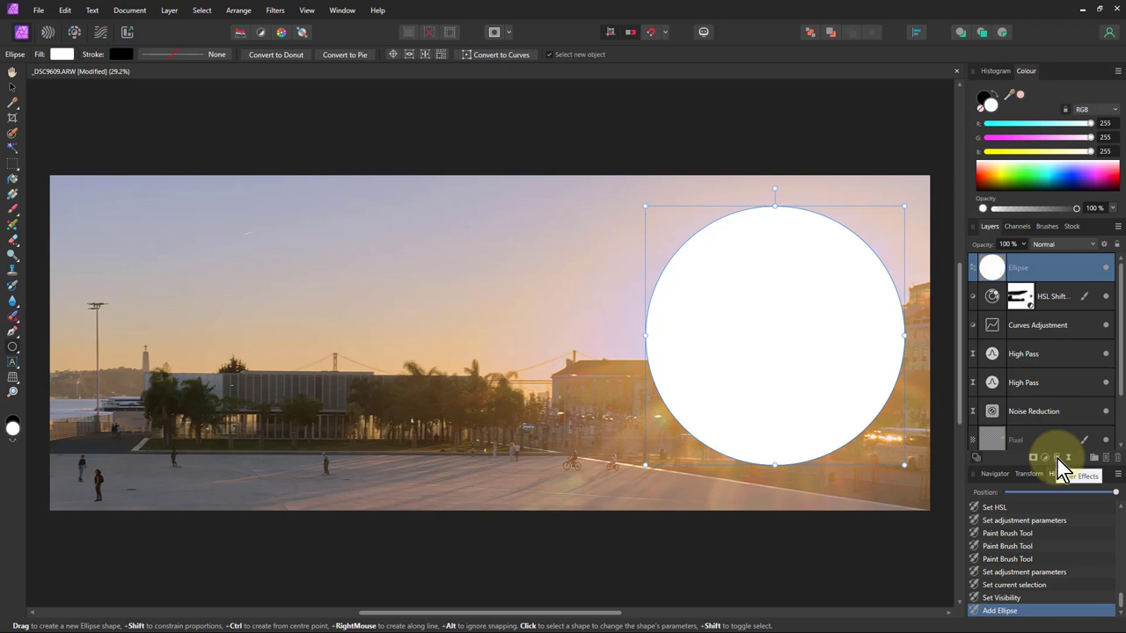
Step: Apply a Gaussian Blur layer effect with a 400 px radius to the Ellipse layer, leaving Preserve alpha off
click(1059, 459)
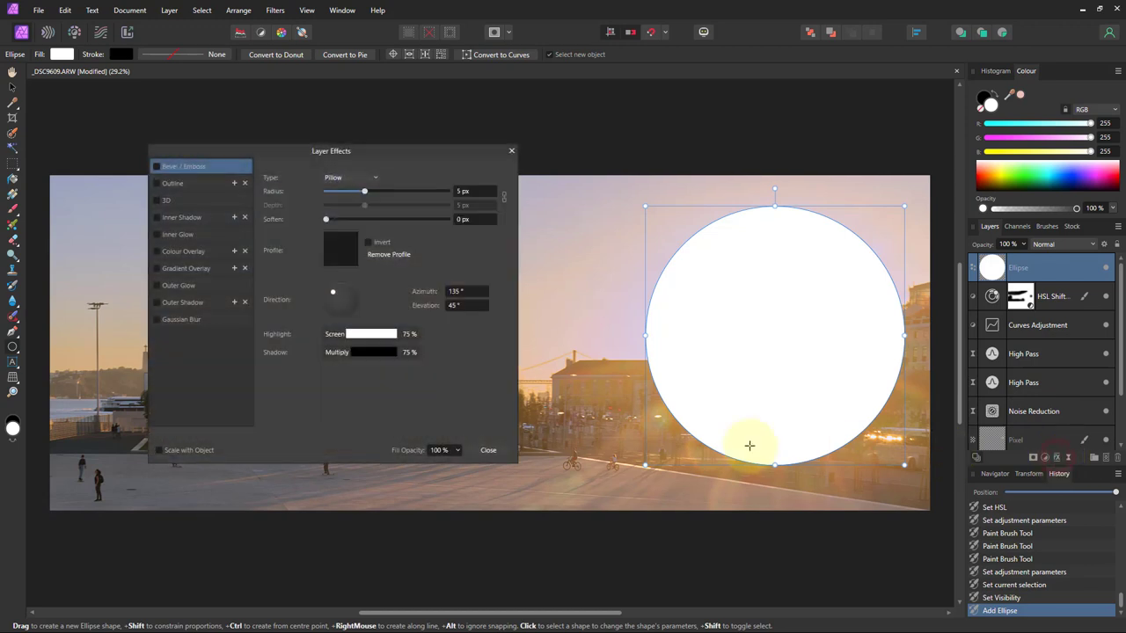
click(180, 320)
click(157, 320)
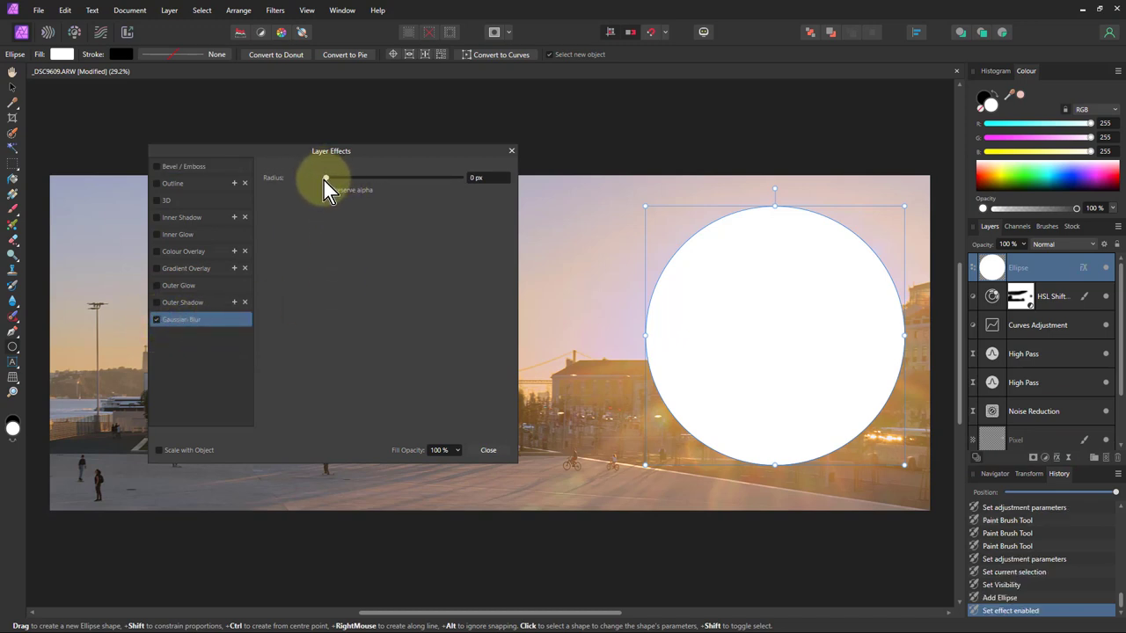
drag(324, 184, 498, 238)
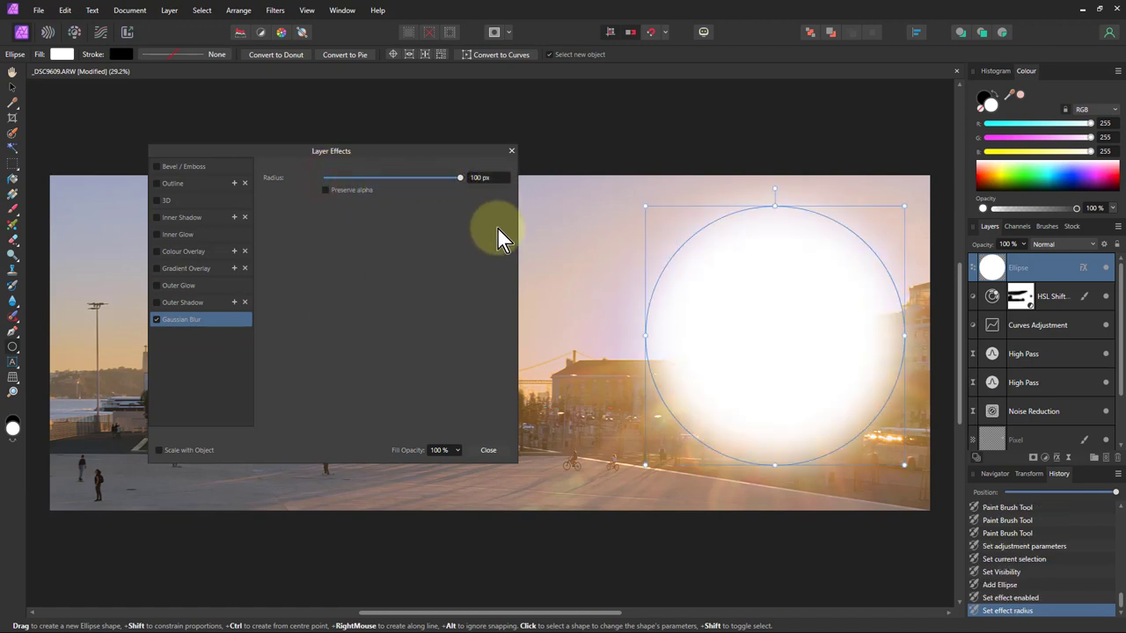
click(489, 178)
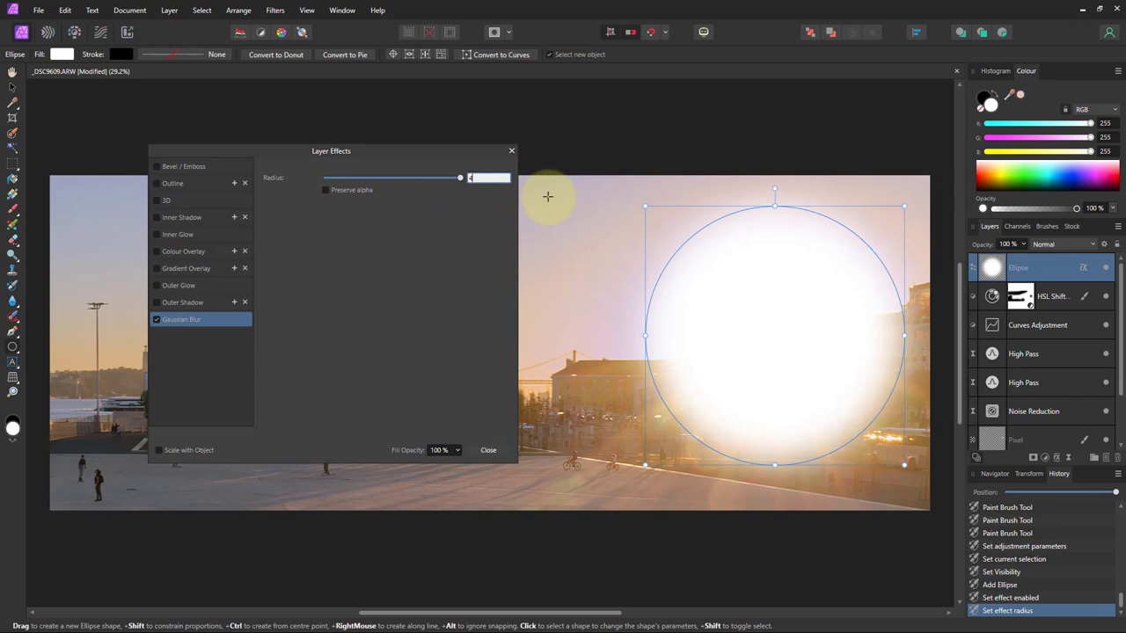
key(Return)
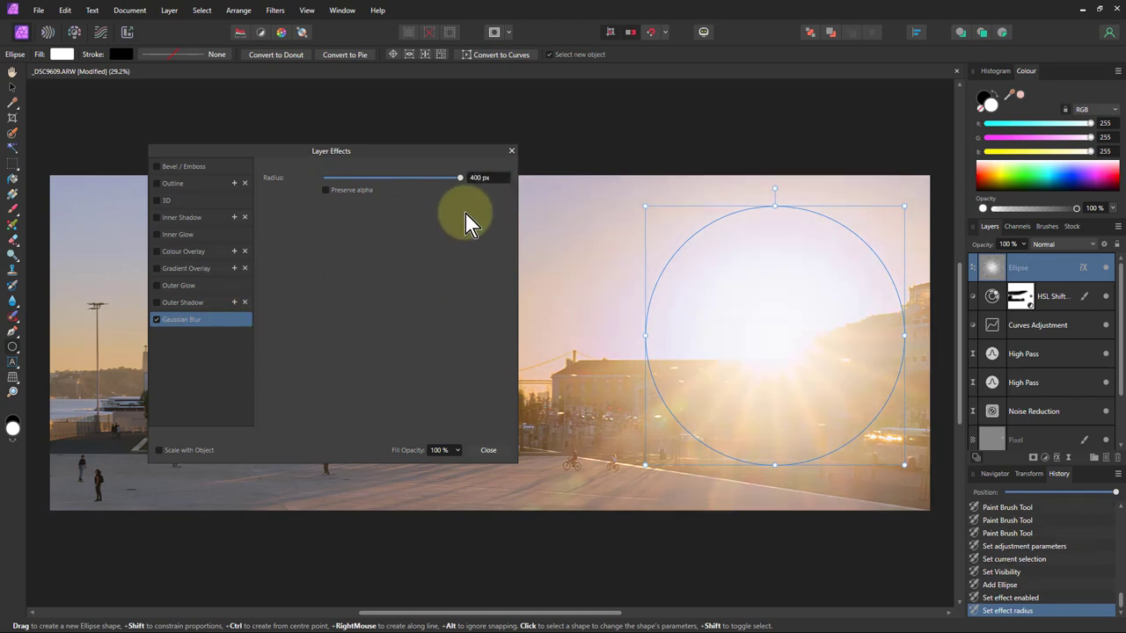
click(511, 154)
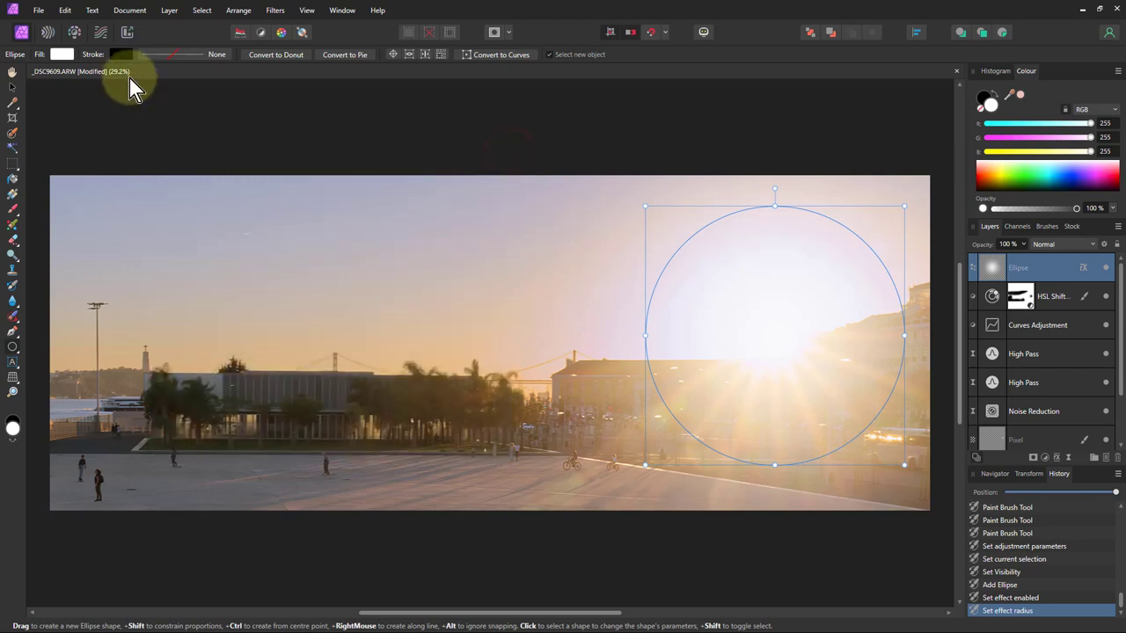
Step: Set the ellipse's fill to orange with RGB values 255, 130, 0
click(61, 54)
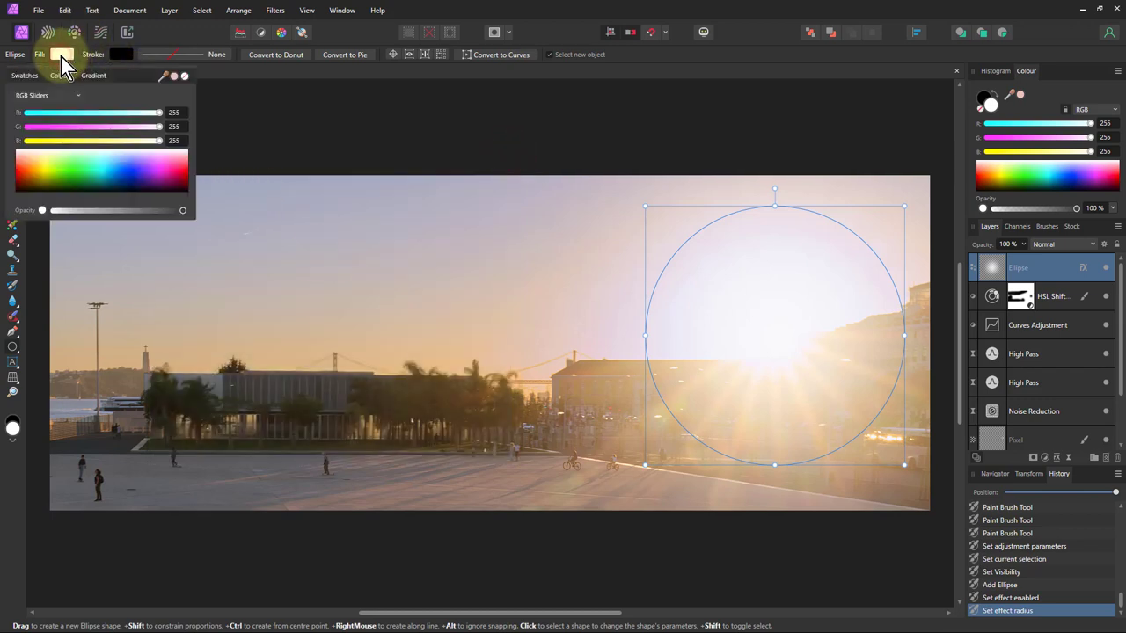
click(37, 182)
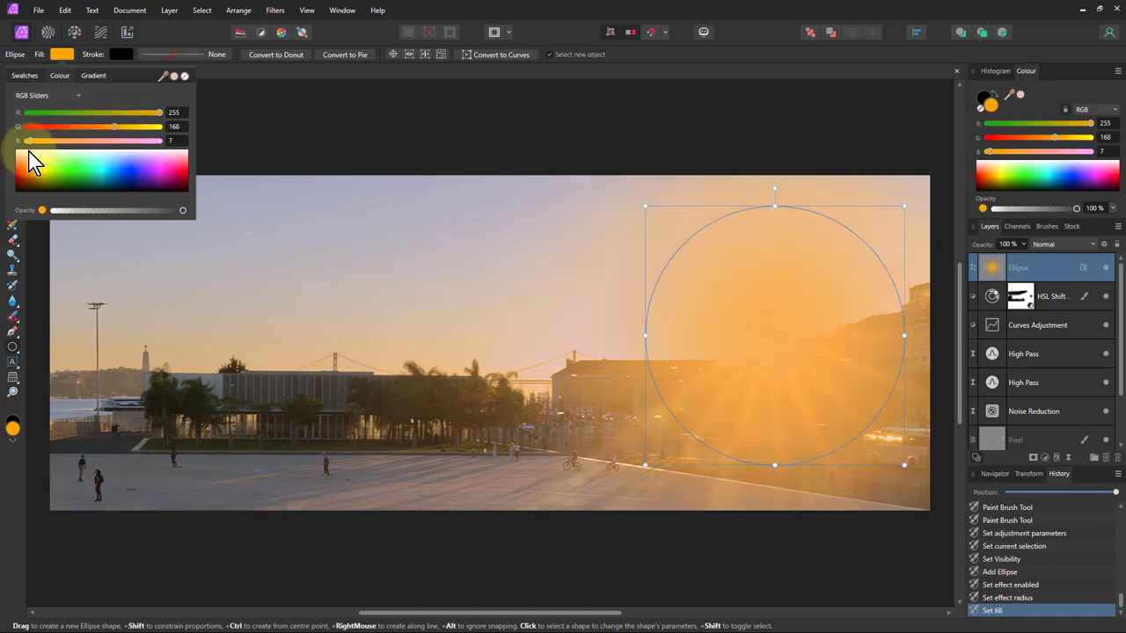
drag(32, 142, 19, 142)
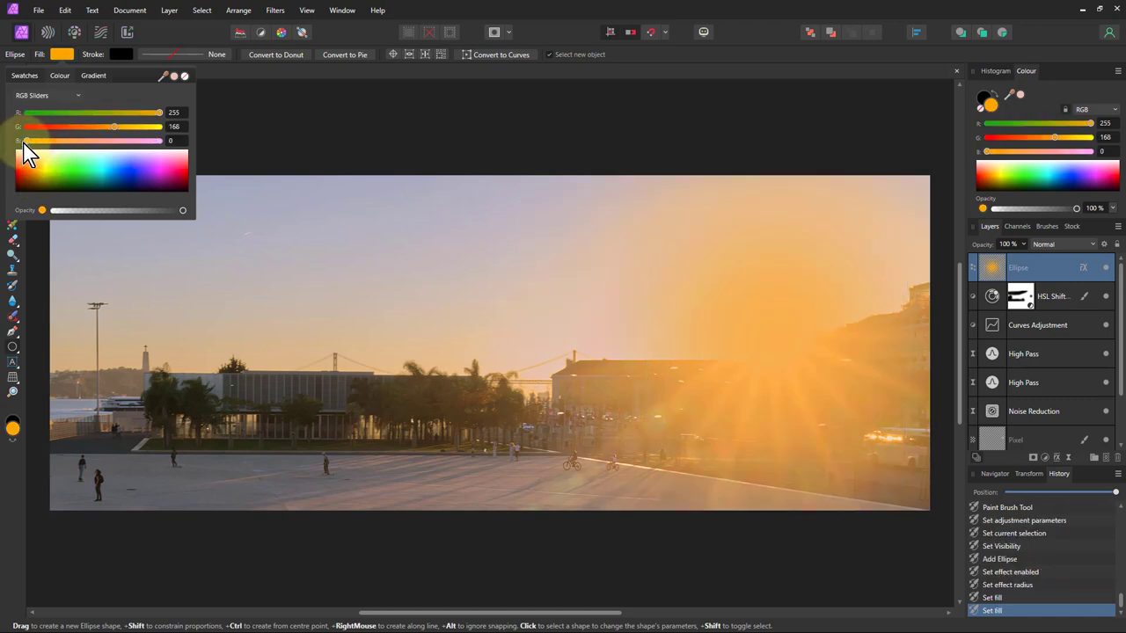
drag(112, 127, 95, 134)
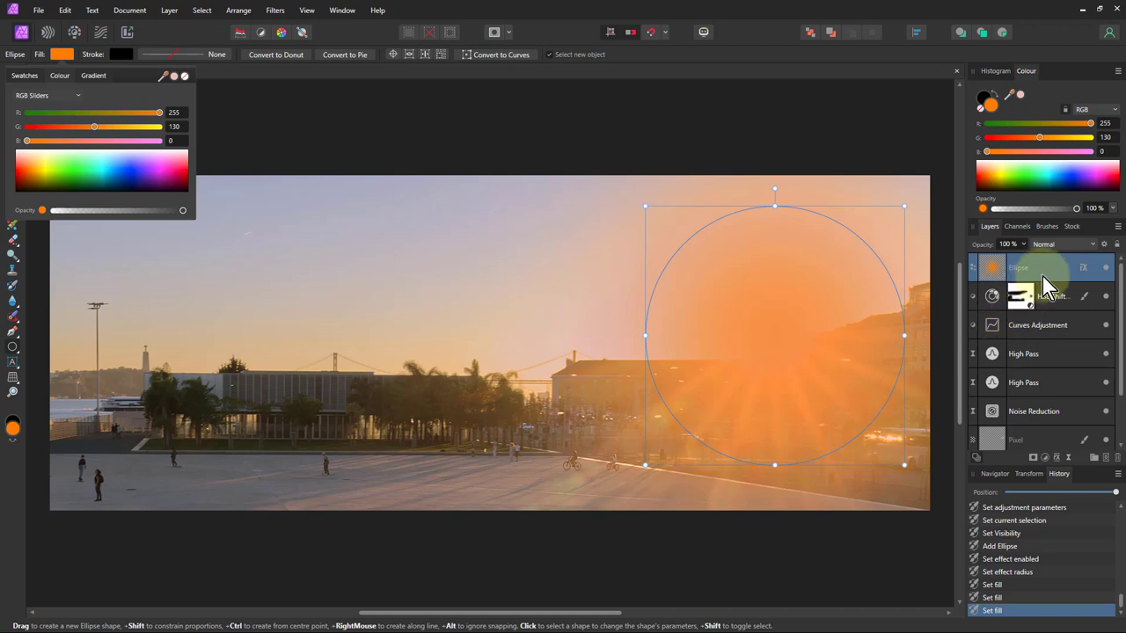
Step: Set the Ellipse layer's blend mode to Colour and switch to the Pan tool to clear the shape's outline from view
click(1058, 246)
click(1053, 248)
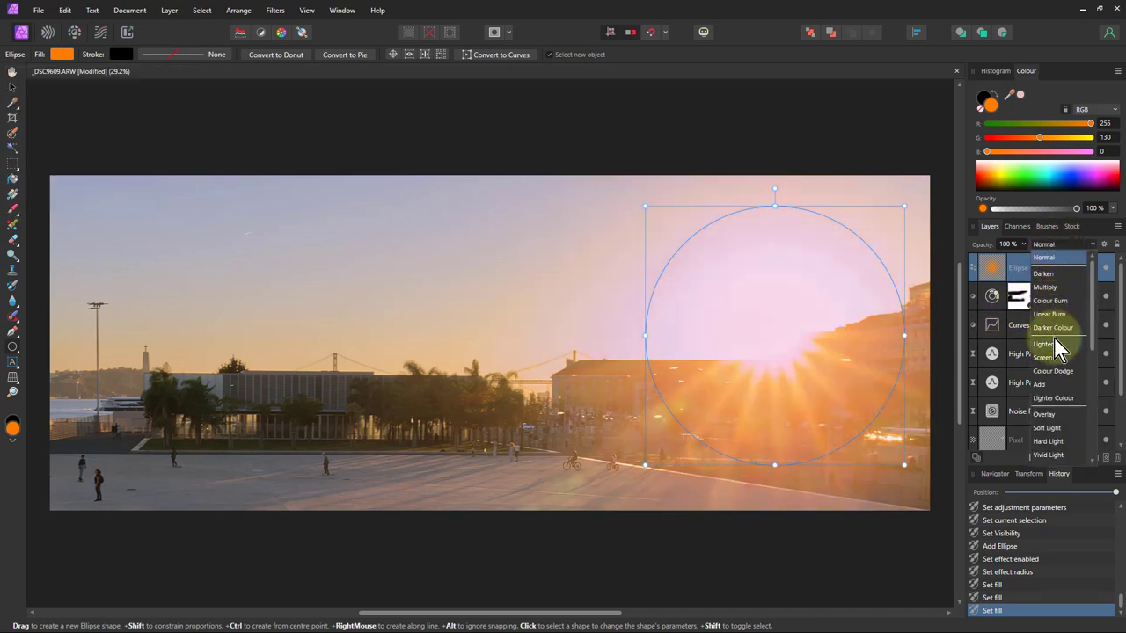
scroll(1056, 376, down, 1)
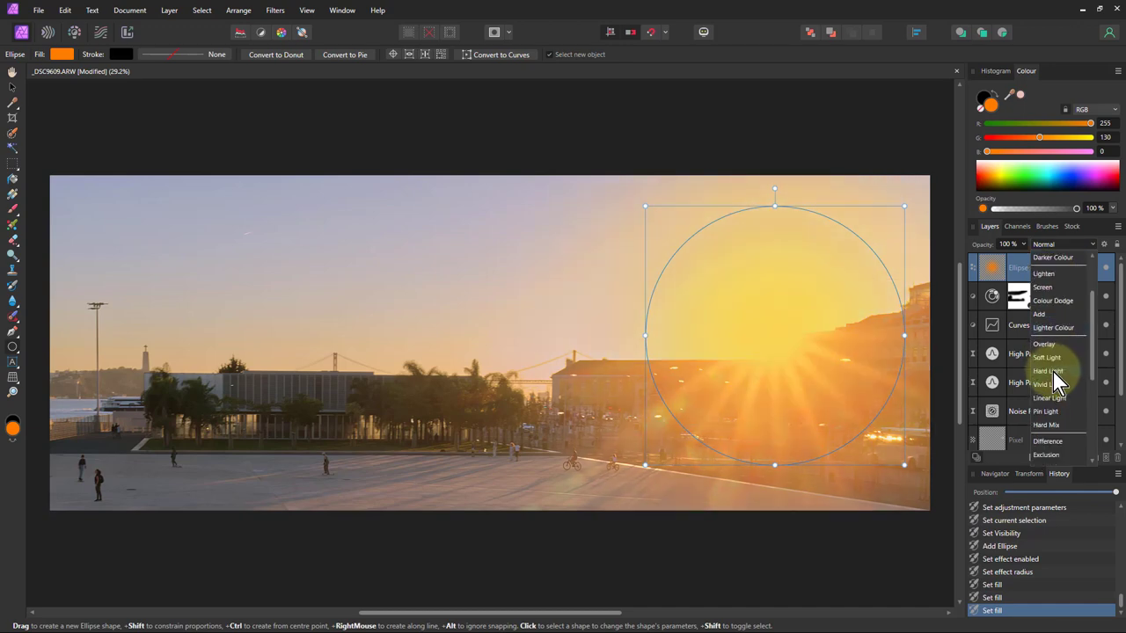
scroll(1055, 402, down, 2)
scroll(1055, 405, down, 1)
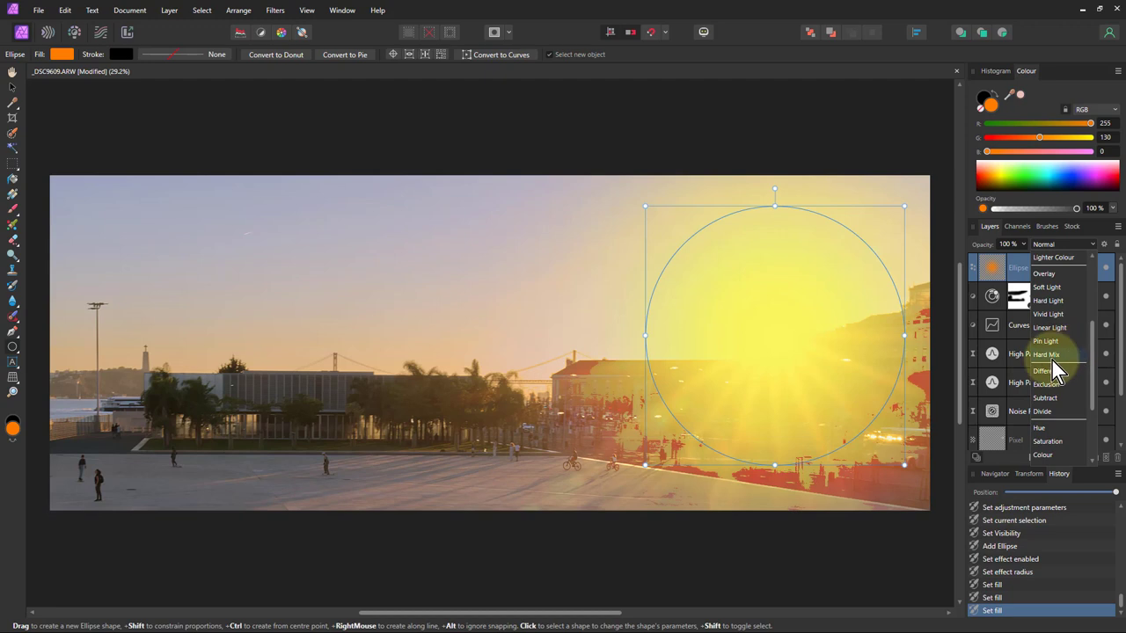
scroll(1065, 378, down, 1)
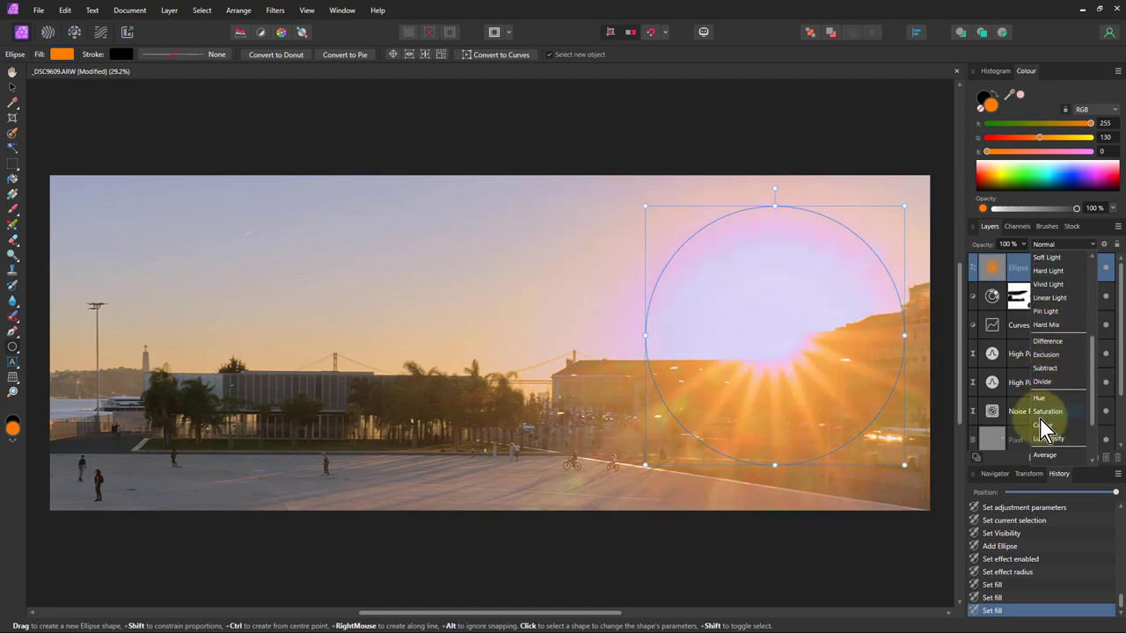
click(1045, 425)
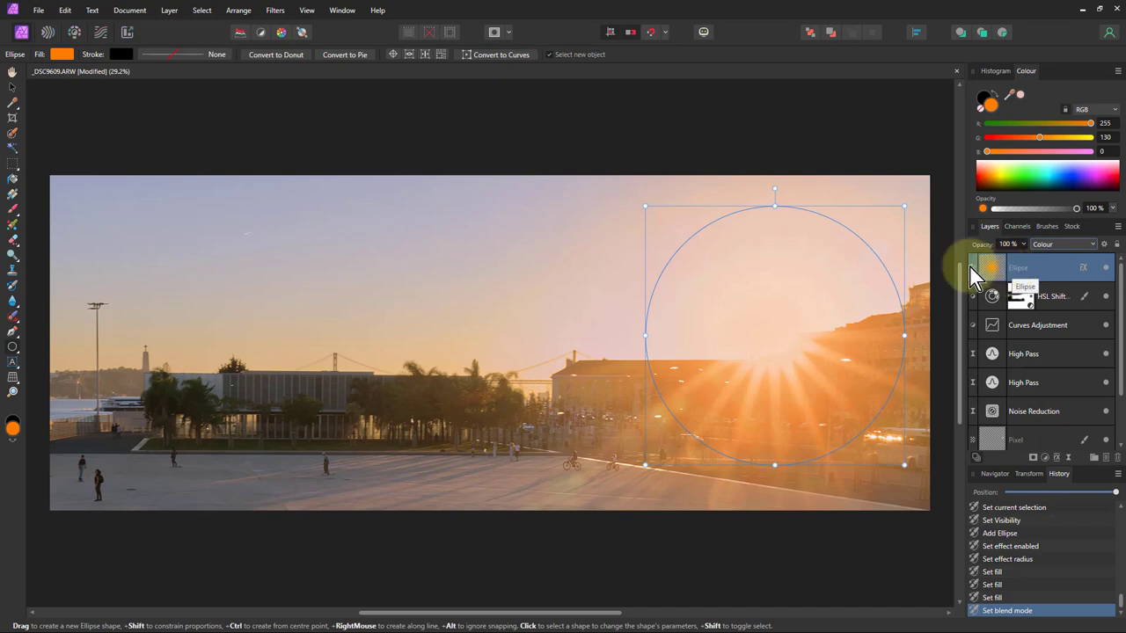
click(12, 72)
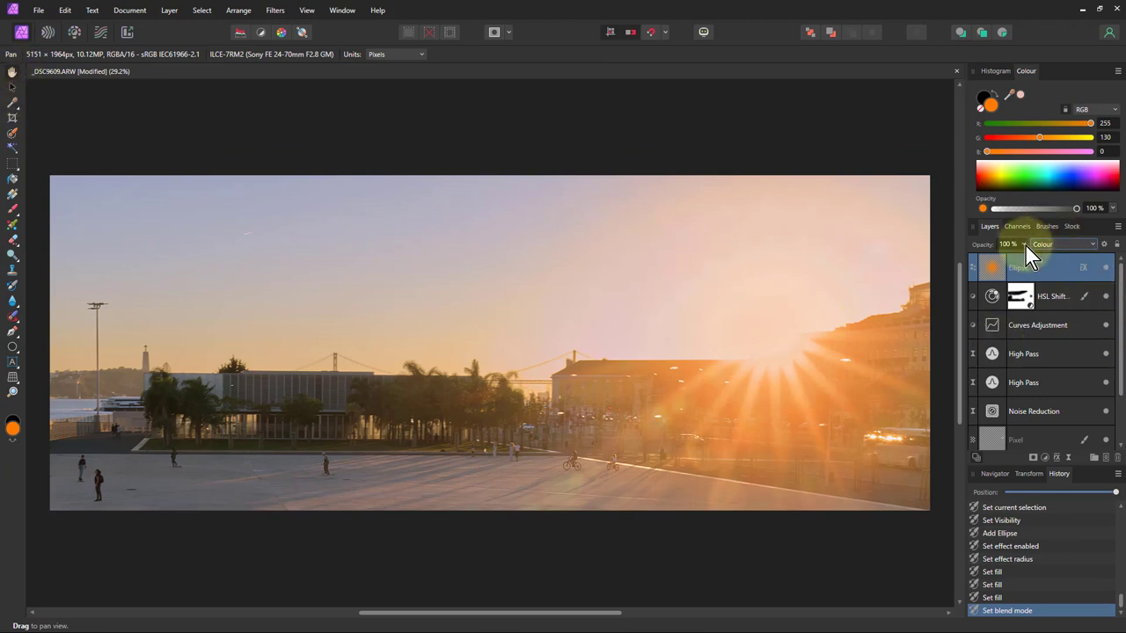
Step: Lower the Ellipse layer's opacity to 71% and toggle the layer's visibility to compare the photo with and without the glow
drag(1024, 247, 983, 275)
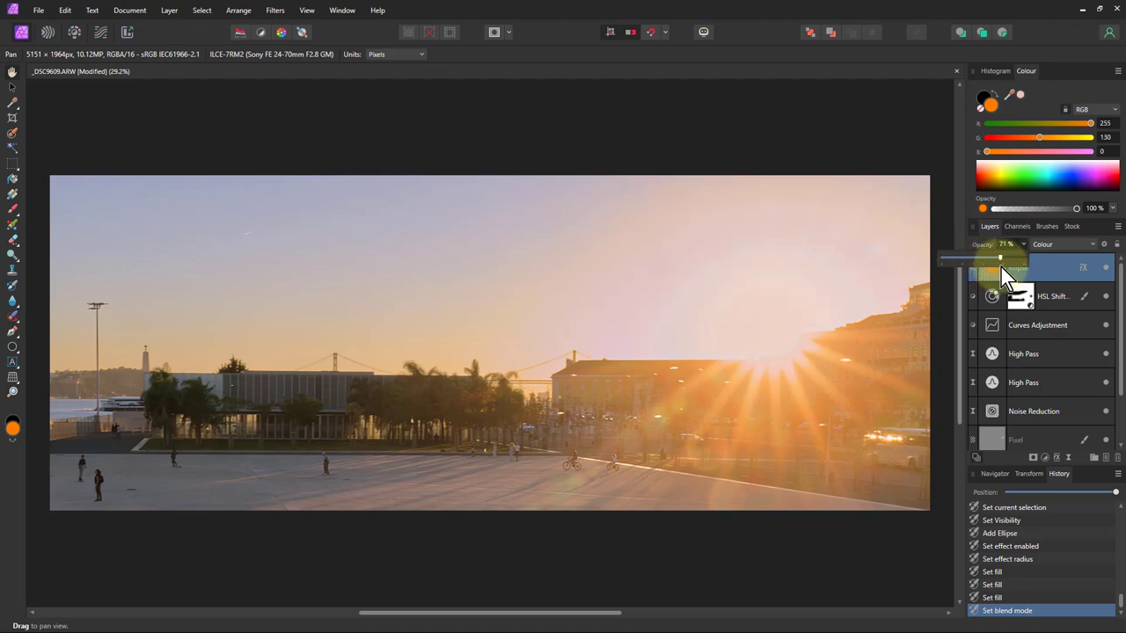
drag(1001, 268, 1001, 268)
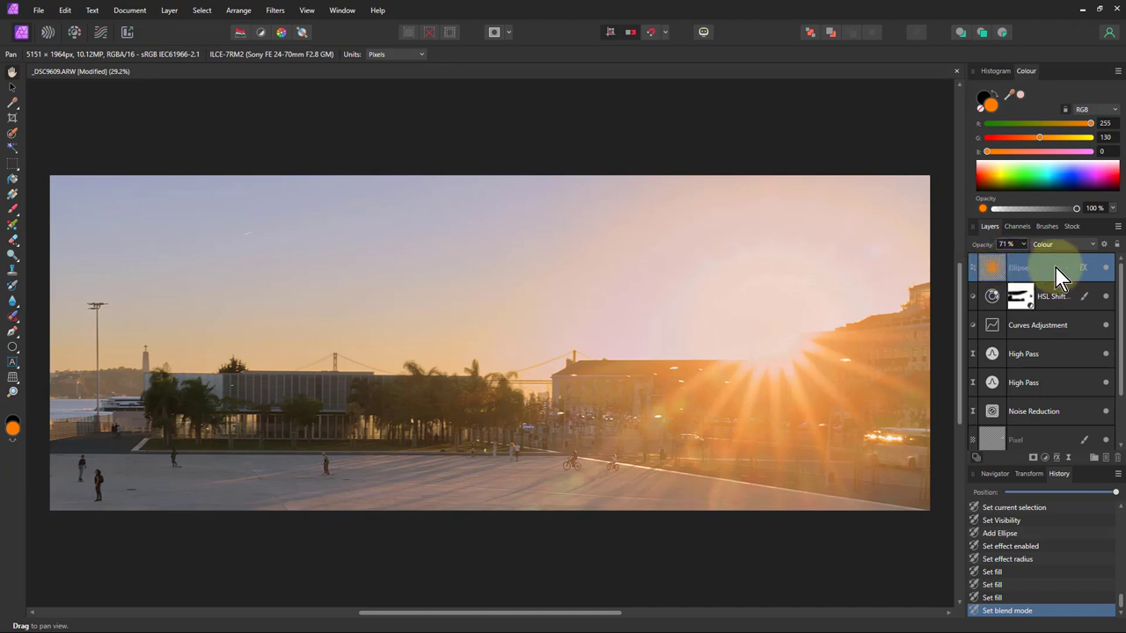
click(1106, 269)
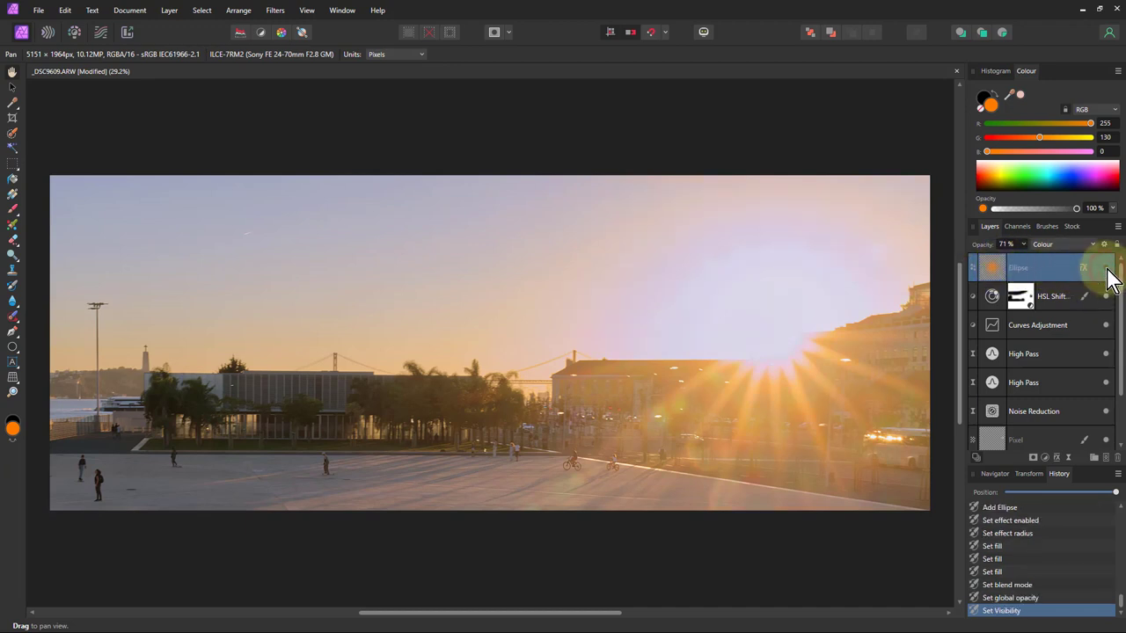